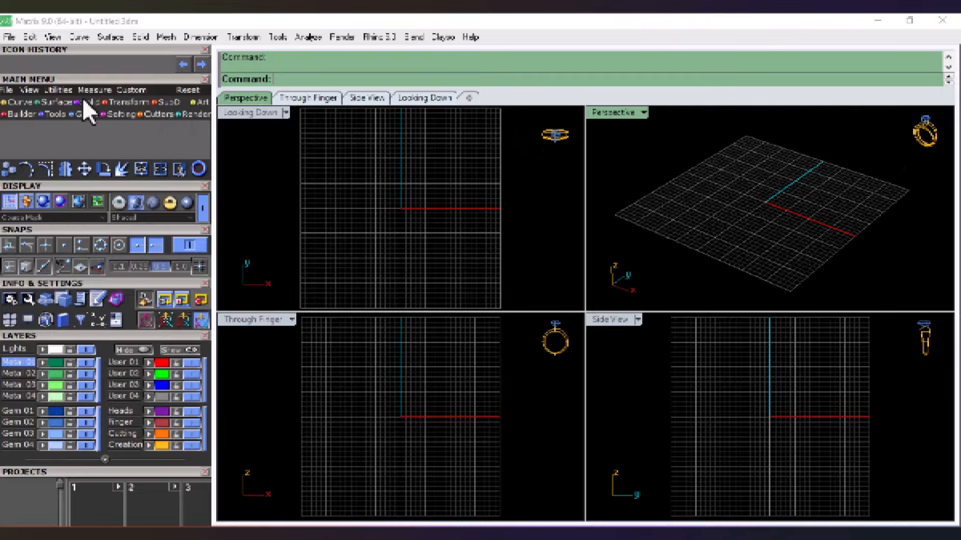
Step: Create a sphere centred on the origin, with its radius reaching about three quarters of the way to the grid's edge
{"action": "left_click", "coordinate": [83, 101]}
{"action": "left_click", "coordinate": [46, 149]}
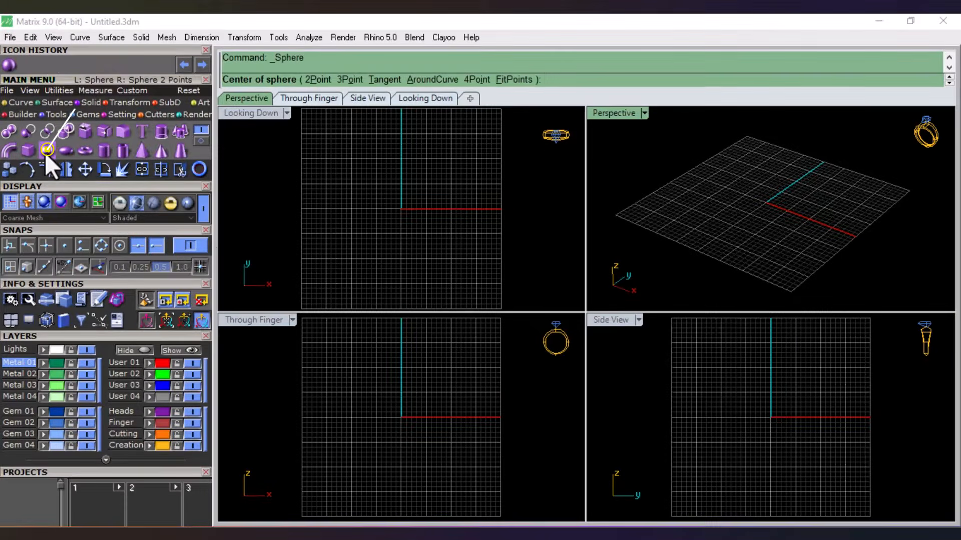
{"action": "type", "text": "0"}
{"action": "key", "text": "Return"}
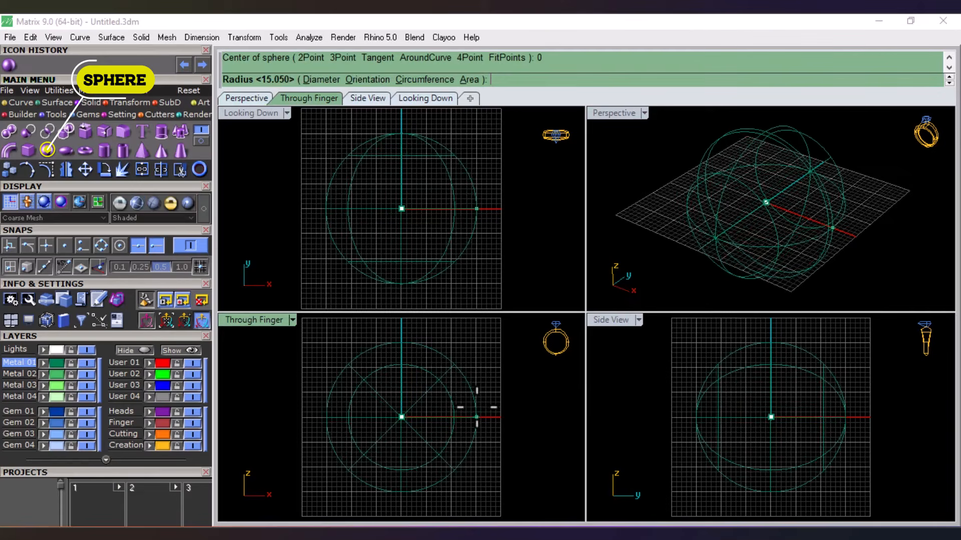
{"action": "left_click", "coordinate": [477, 408]}
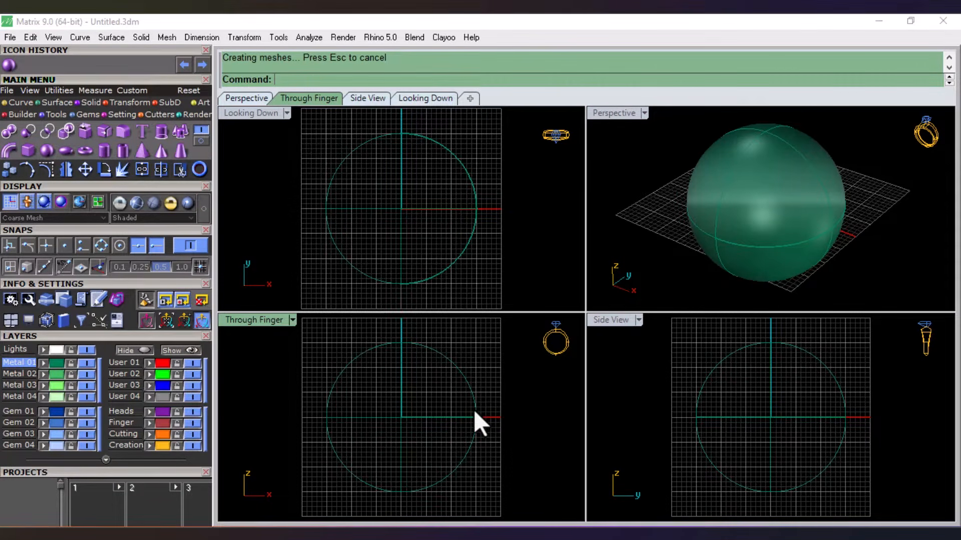
Step: On layer User 01, draw a both-sides line centred on the origin, running horizontally past both sides of the sphere in the Through Finger view
{"action": "left_click", "coordinate": [21, 104]}
{"action": "left_click", "coordinate": [28, 130]}
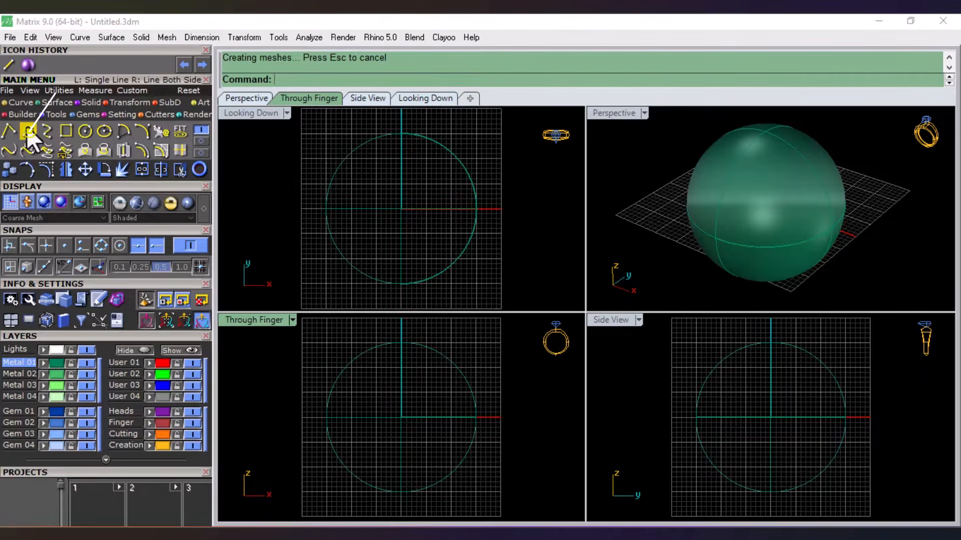
{"action": "left_click", "coordinate": [296, 79]}
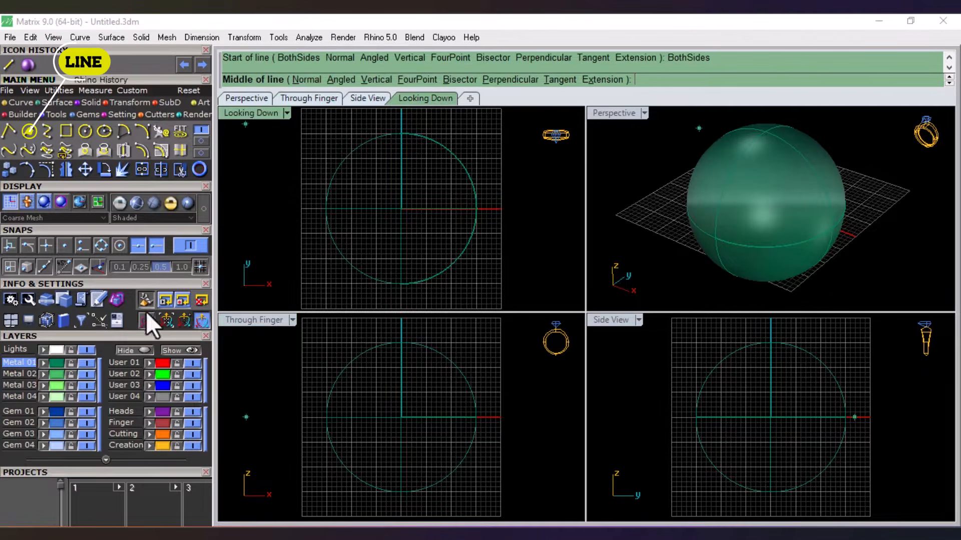
{"action": "left_click", "coordinate": [125, 362]}
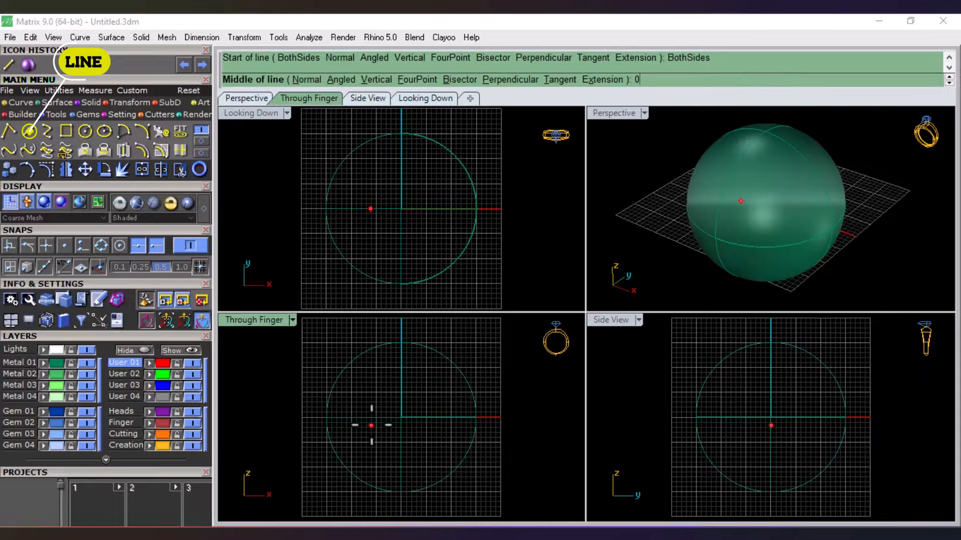
{"action": "left_click", "coordinate": [402, 417]}
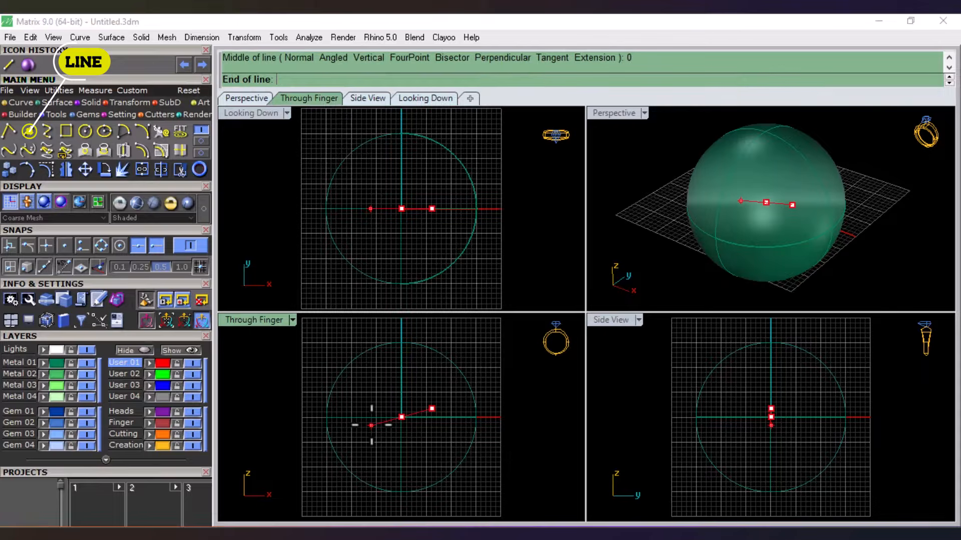
{"action": "left_click", "coordinate": [516, 421]}
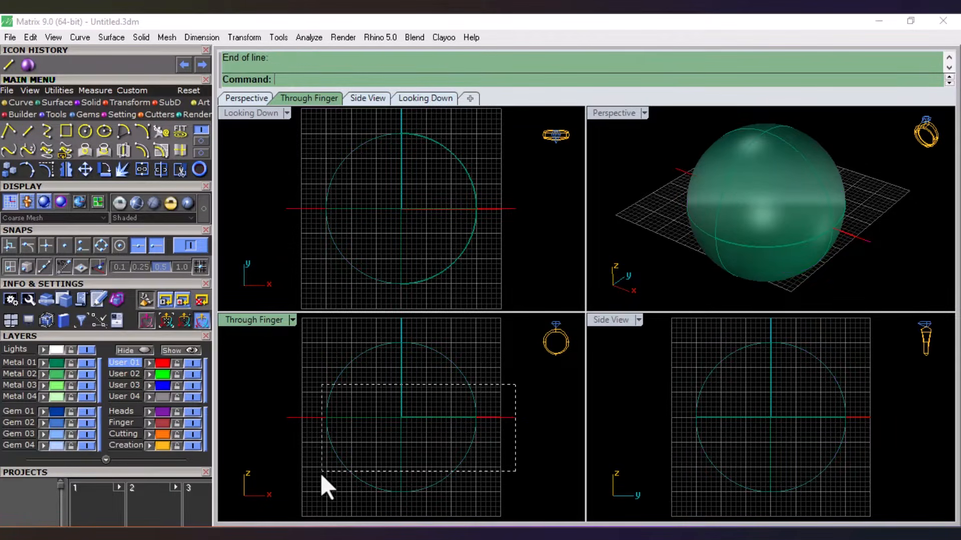
Step: Trim away the lower half of the sphere along the horizontal line and delete the cutting line
{"action": "left_click_drag", "start_coordinate": [321, 472], "coordinate": [315, 476]}
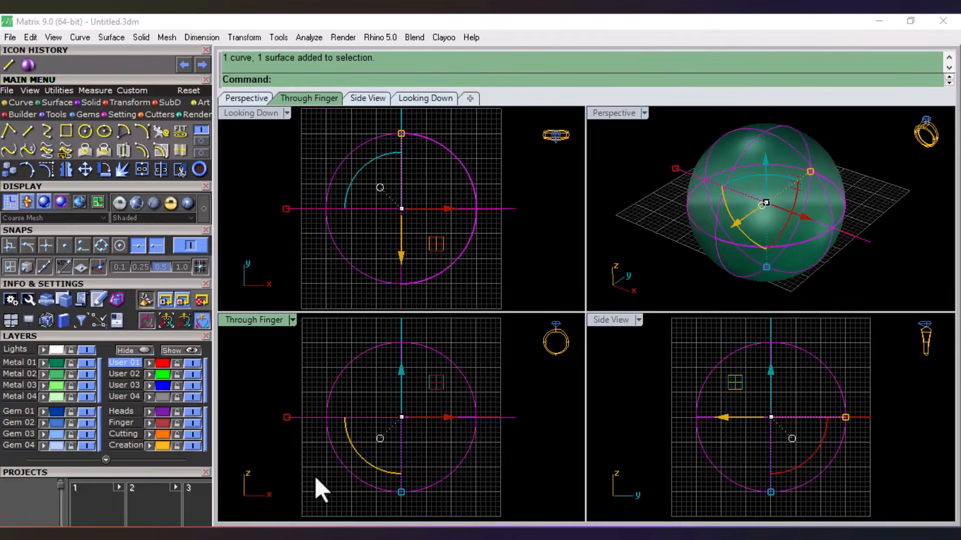
{"action": "left_click", "coordinate": [180, 170]}
{"action": "left_click", "coordinate": [356, 476]}
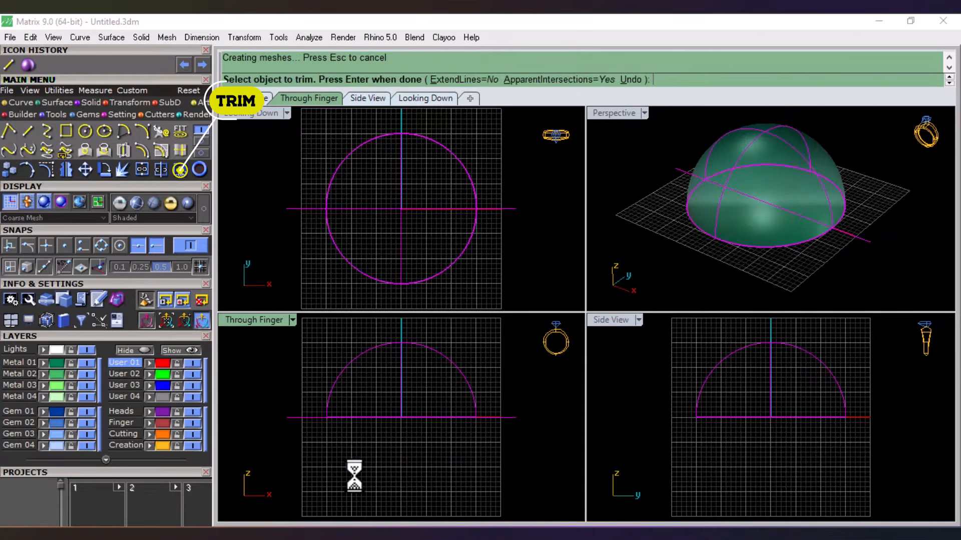
{"action": "key", "text": "Return"}
{"action": "left_click", "coordinate": [301, 417]}
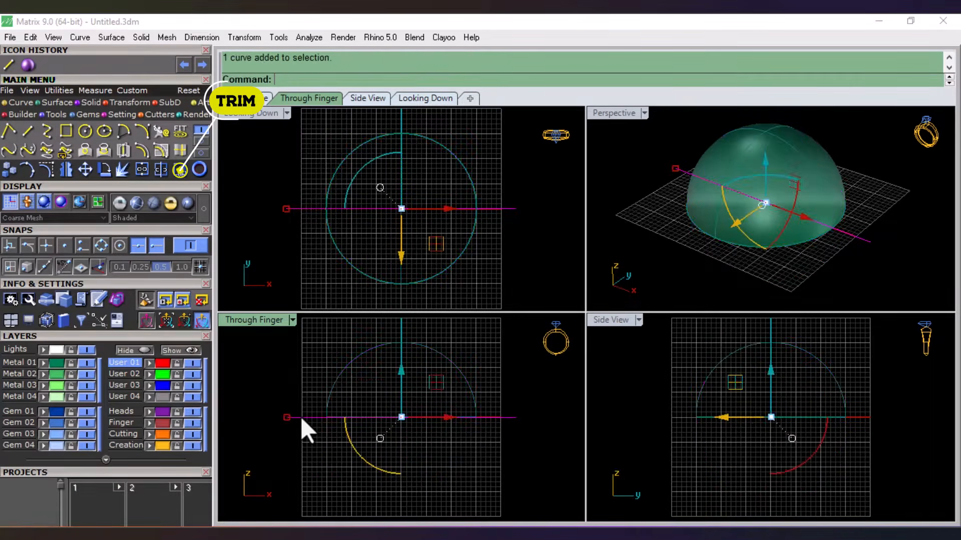
{"action": "key", "text": "Delete"}
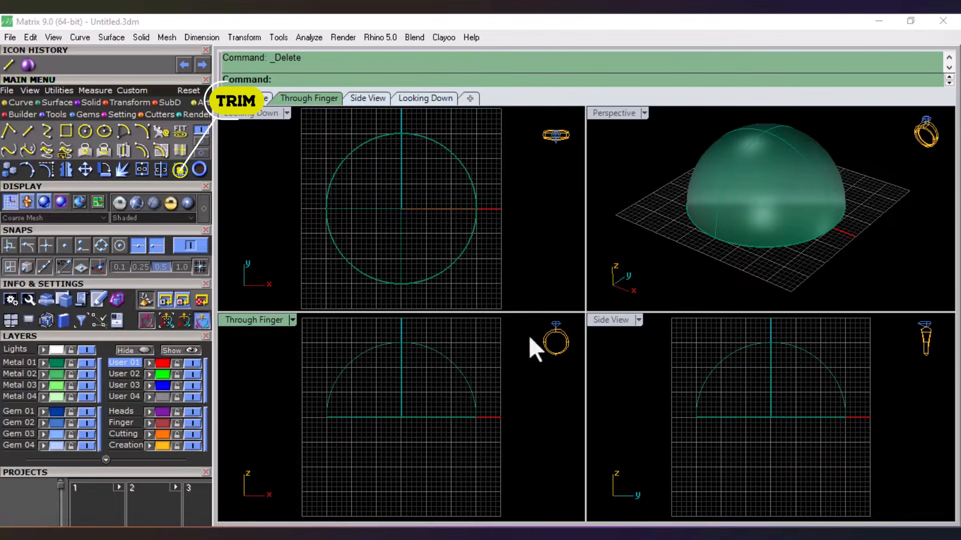
Step: Offset the hemisphere surface inward by 1 mm as a solid with round corners, deleting the input surface
{"action": "right_click_drag", "start_coordinate": [785, 279], "coordinate": [772, 230]}
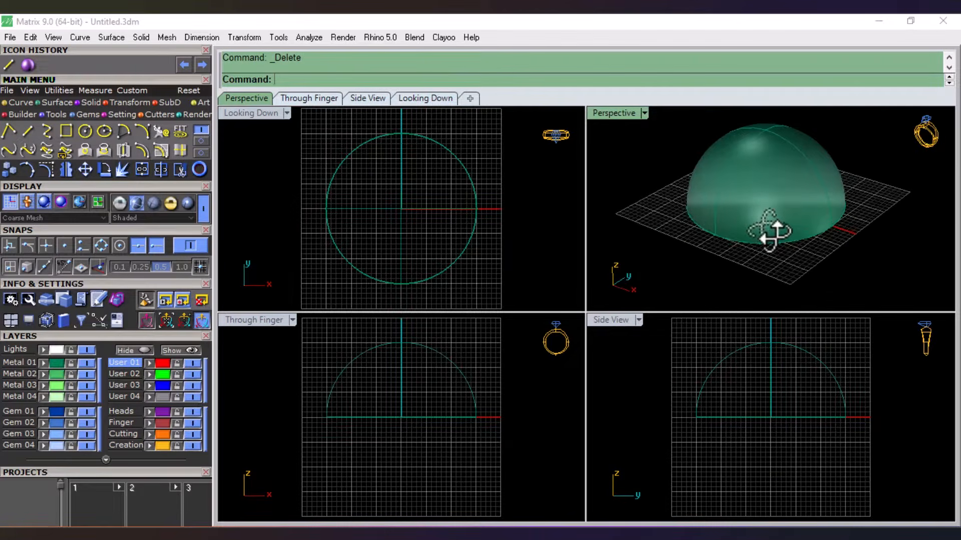
{"action": "left_click", "coordinate": [779, 200]}
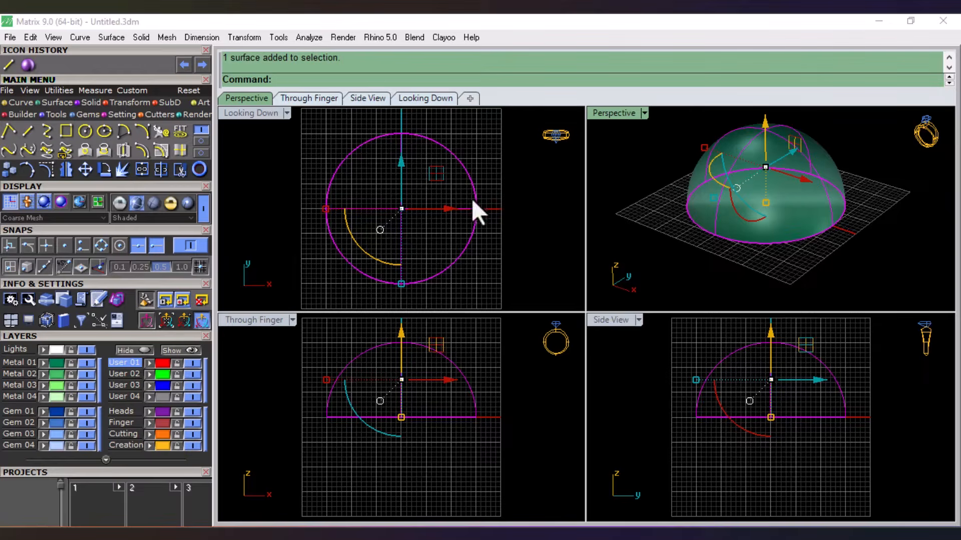
{"action": "left_click", "coordinate": [64, 104]}
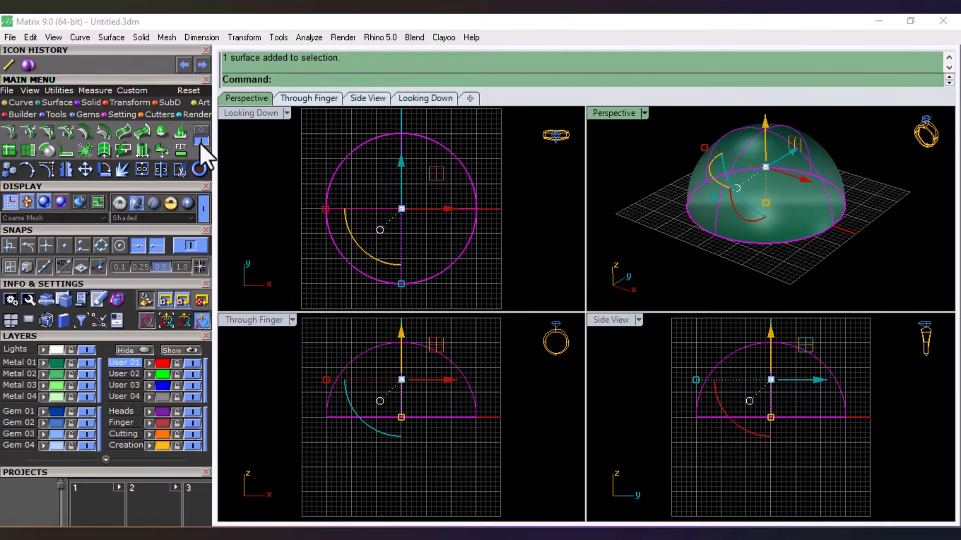
{"action": "left_click", "coordinate": [88, 132]}
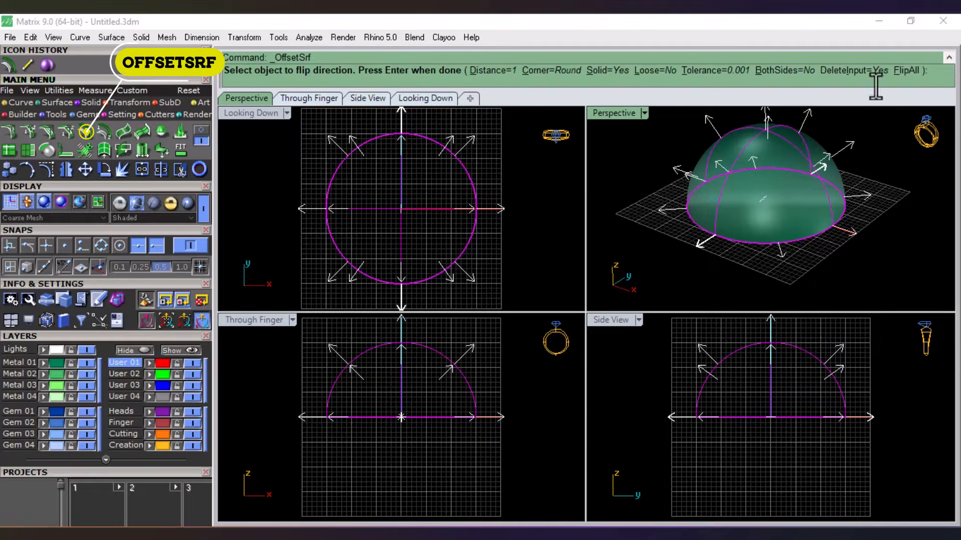
{"action": "left_click", "coordinate": [905, 70]}
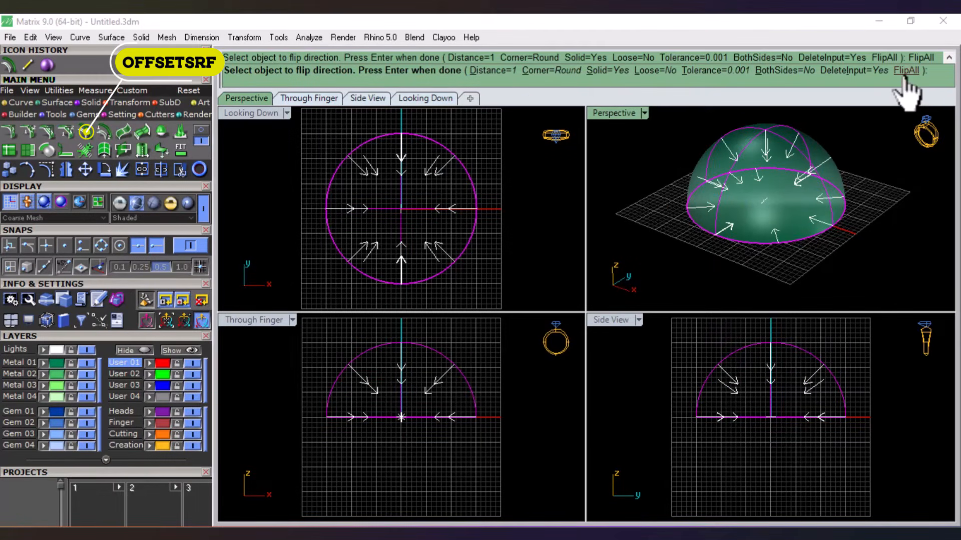
{"action": "key", "text": "Return"}
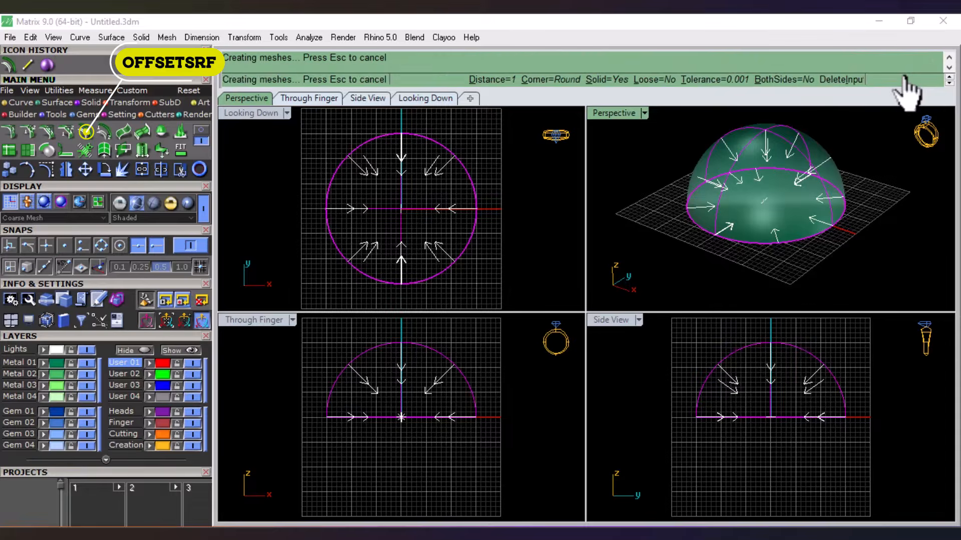
{"action": "left_click", "coordinate": [865, 211]}
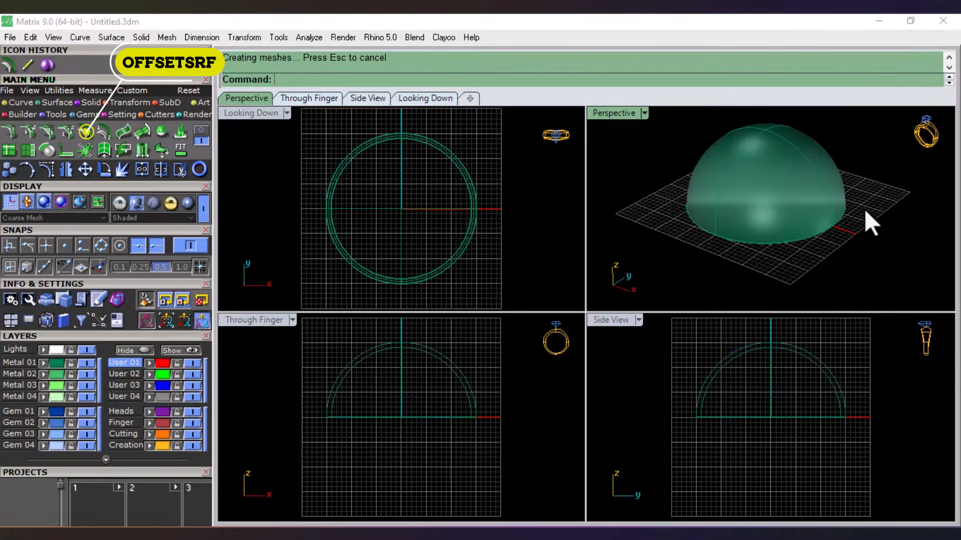
Step: Set up Gem on Surface with the hollow dome as the target surface and a gem scale of 300%
{"action": "mouse_move", "coordinate": [846, 280]}
{"action": "right_mouse_down"}
{"action": "mouse_move", "coordinate": [787, 150]}
{"action": "mouse_move", "coordinate": [858, 186]}
{"action": "mouse_move", "coordinate": [787, 239]}
{"action": "mouse_move", "coordinate": [842, 283]}
{"action": "right_mouse_up"}
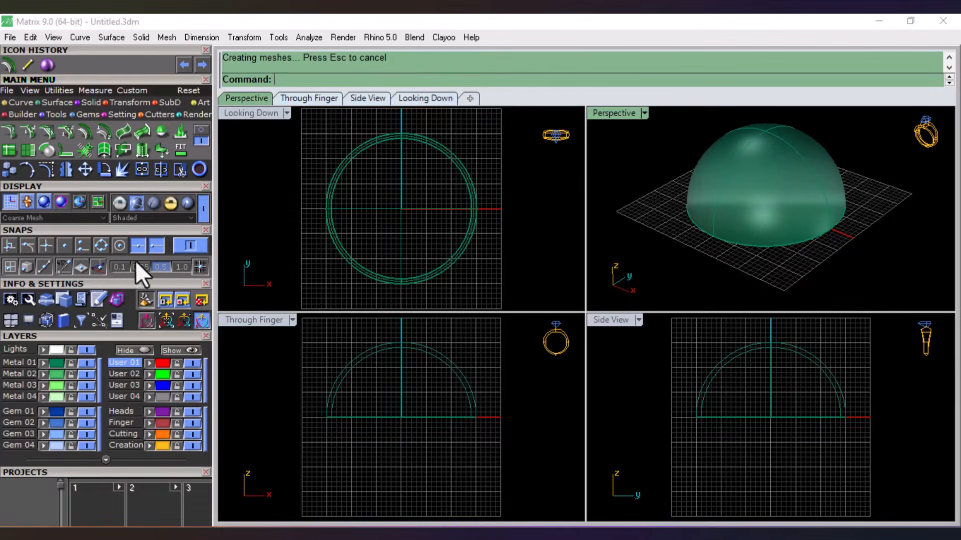
{"action": "left_click", "coordinate": [86, 115]}
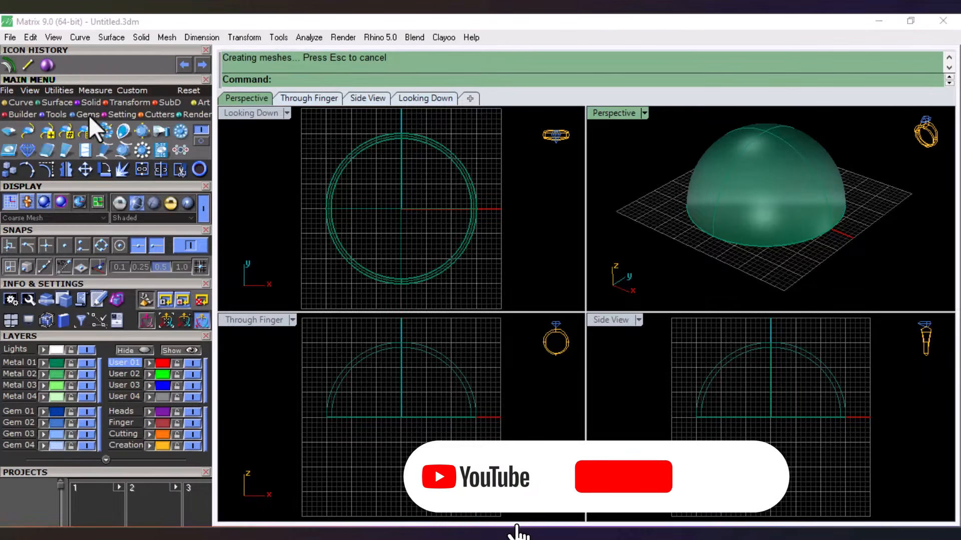
{"action": "left_click", "coordinate": [10, 151]}
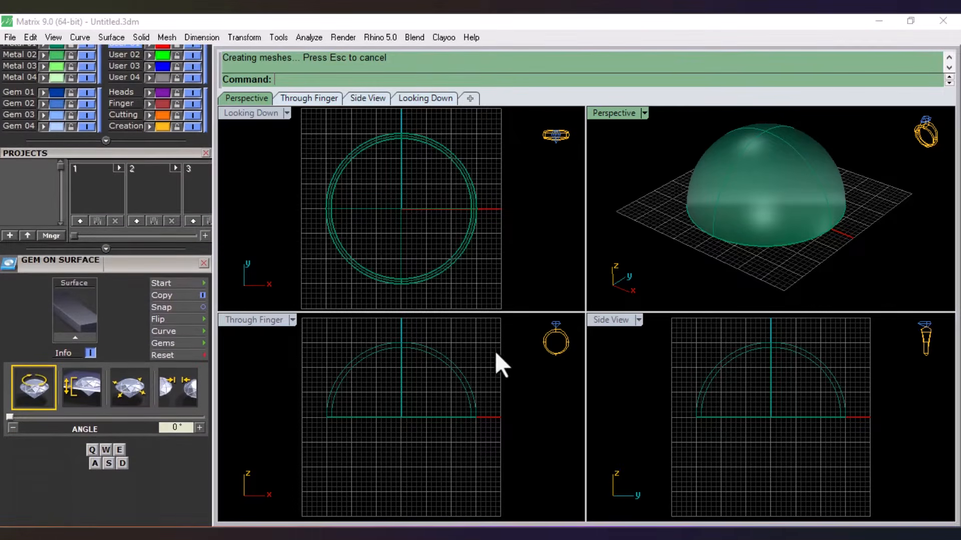
{"action": "left_click_drag", "start_coordinate": [496, 349], "coordinate": [335, 449]}
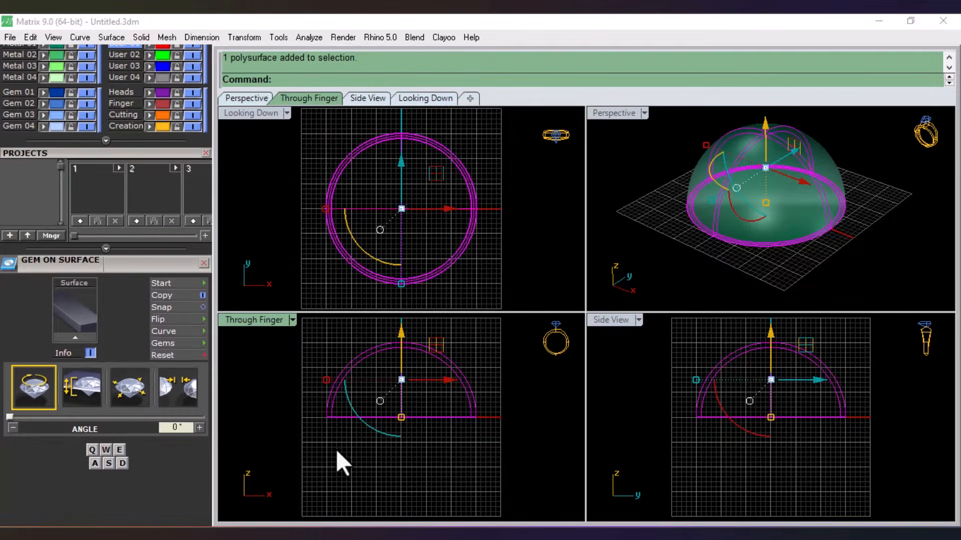
{"action": "left_click", "coordinate": [91, 335]}
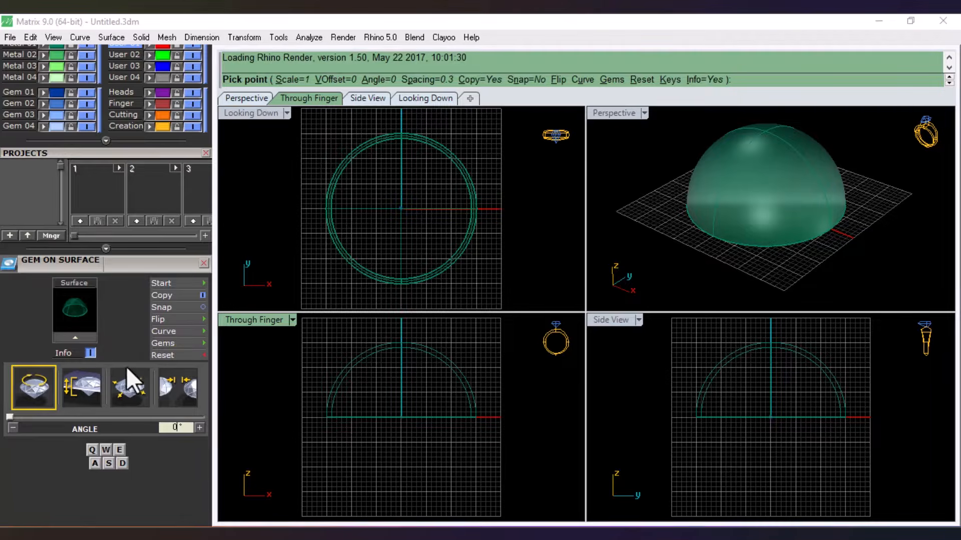
{"action": "left_click", "coordinate": [131, 385]}
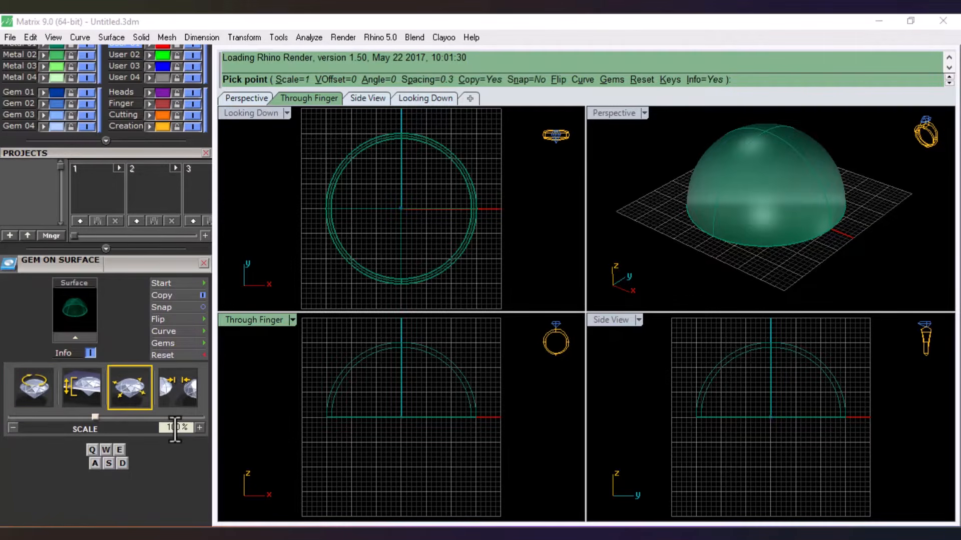
{"action": "key", "text": "BackSpace"}
{"action": "type", "text": "300"}
{"action": "key", "text": "Return"}
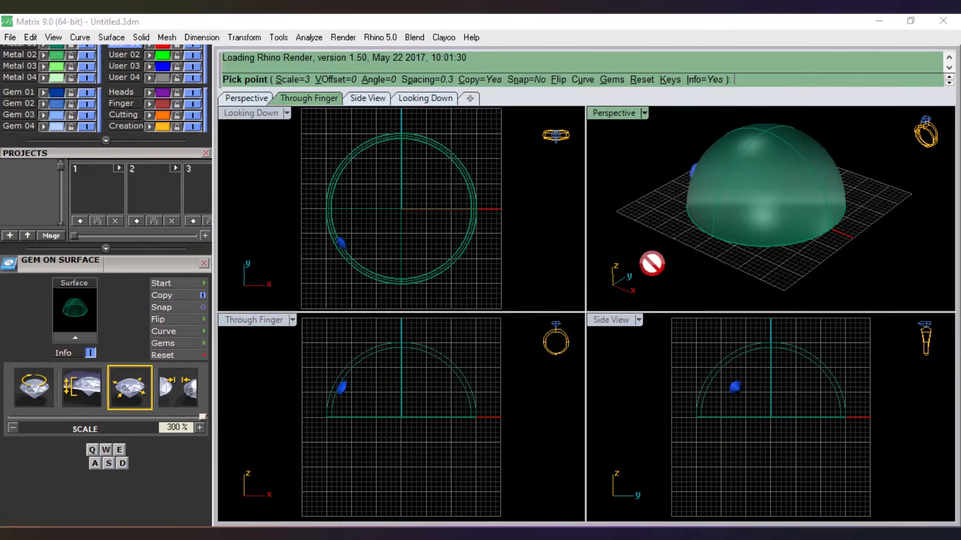
Step: Place two 3 mm gems on the dome's vertical centre line, starting just above the base edge and spaced about 0.3 mm apart
{"action": "right_click_drag", "start_coordinate": [797, 215], "coordinate": [649, 135]}
{"action": "double_click", "coordinate": [616, 113]}
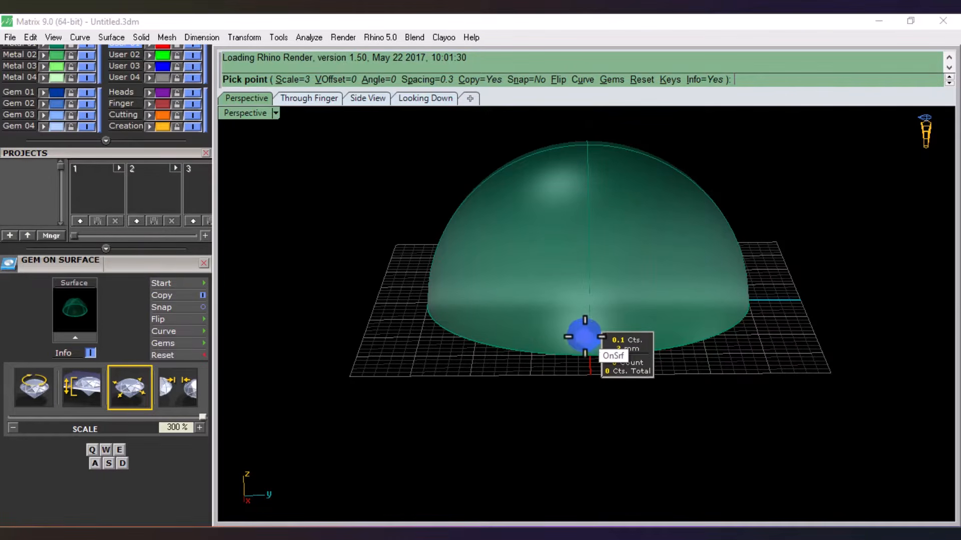
{"action": "scroll", "coordinate": [590, 330], "scroll_direction": "up", "scroll_amount": 5}
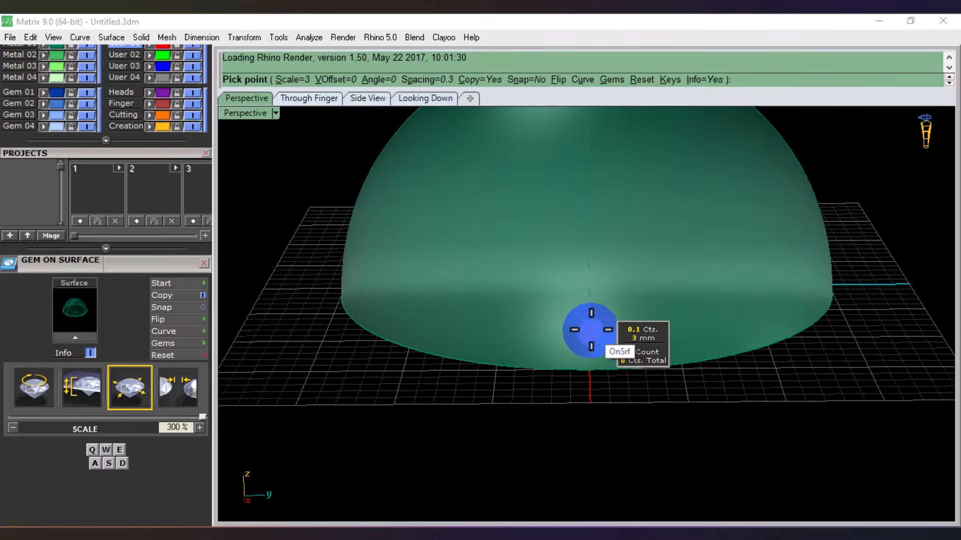
{"action": "scroll", "coordinate": [570, 346], "scroll_direction": "up", "scroll_amount": 3}
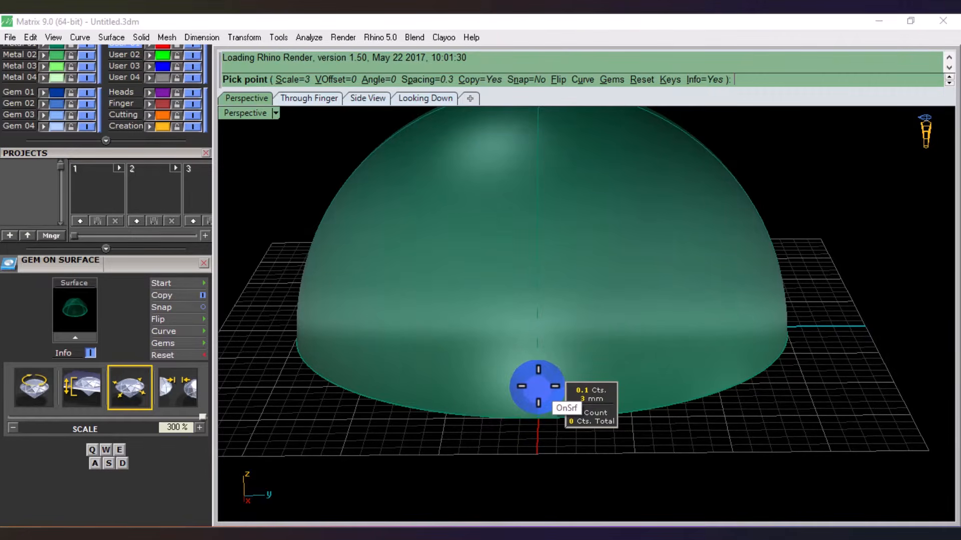
{"action": "left_click", "coordinate": [538, 386]}
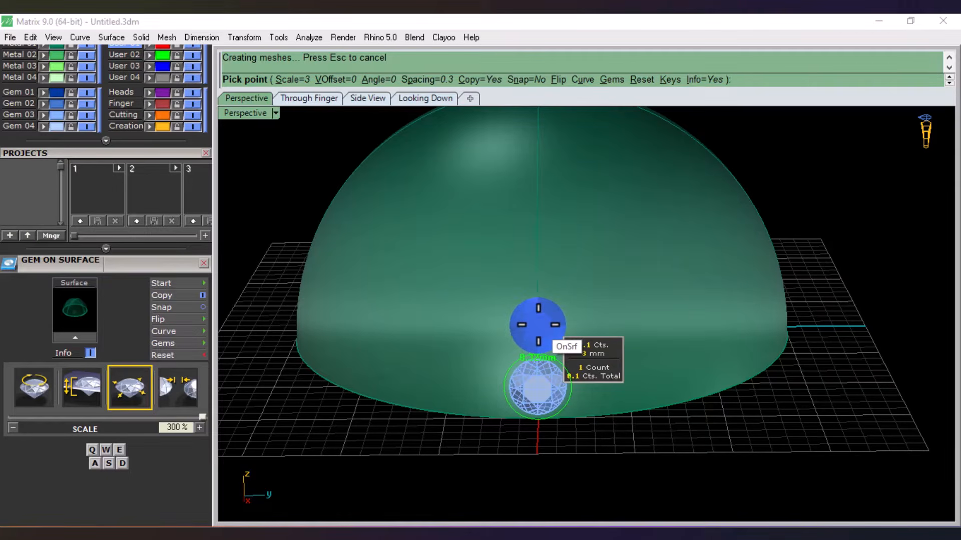
{"action": "left_click", "coordinate": [537, 323]}
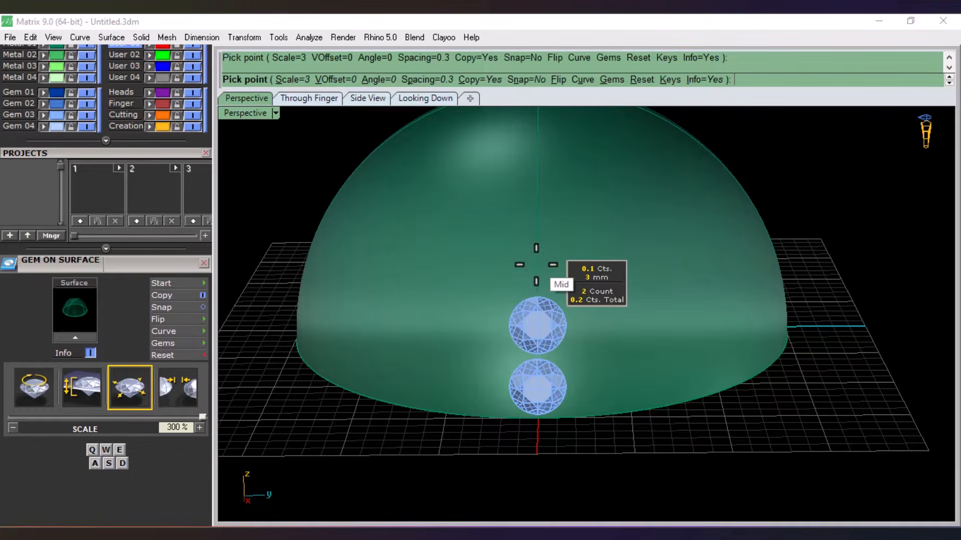
Step: Place four more 3 mm gems up the dome's centre line, keeping about 0.3 mm between neighbours
{"action": "right_click_drag", "start_coordinate": [537, 265], "coordinate": [532, 313], "text": "shift"}
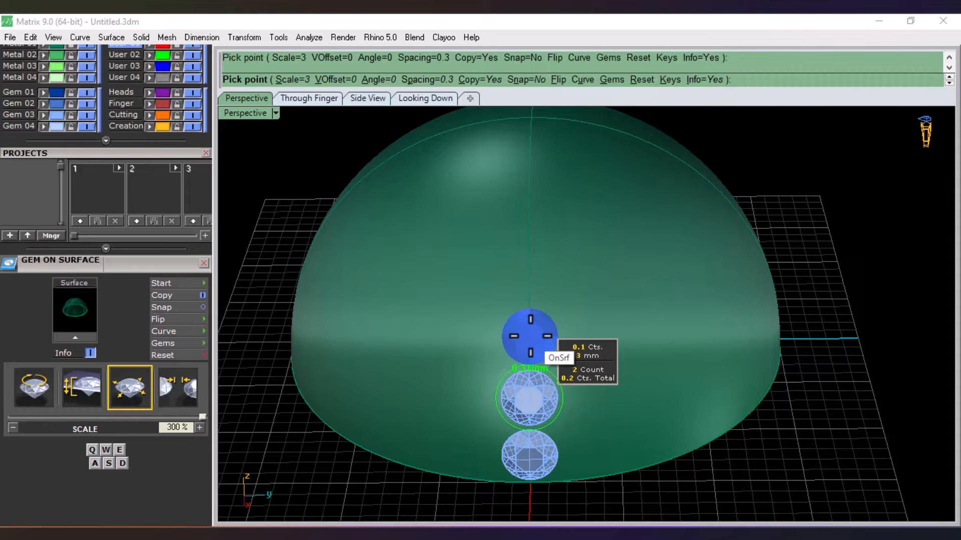
{"action": "left_click", "coordinate": [529, 336]}
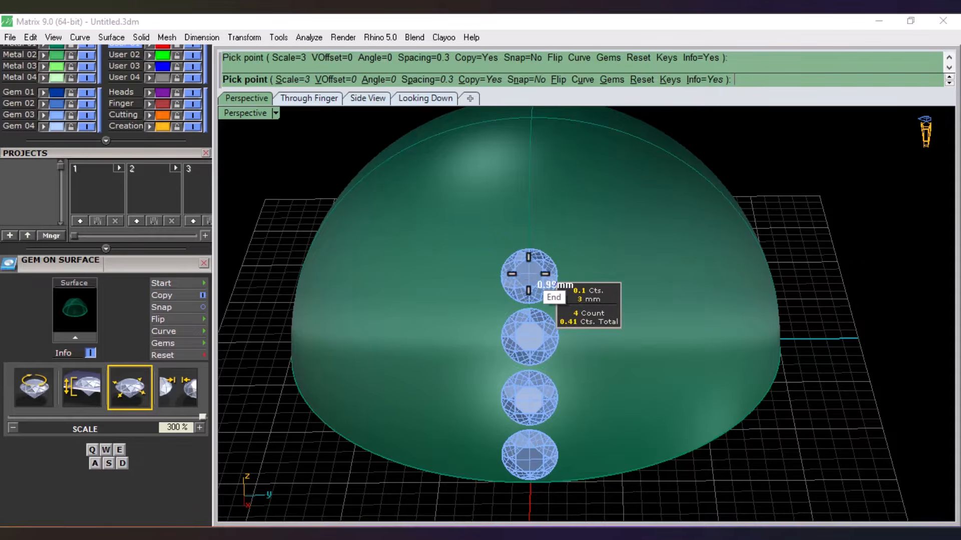
{"action": "left_click", "coordinate": [529, 277]}
{"action": "right_click_drag", "start_coordinate": [534, 216], "coordinate": [528, 268]}
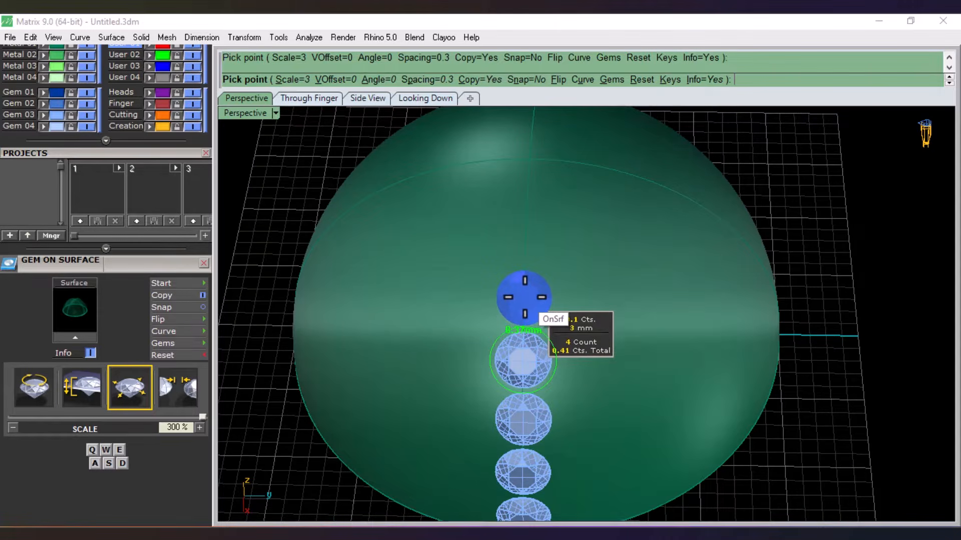
{"action": "left_click", "coordinate": [524, 299]}
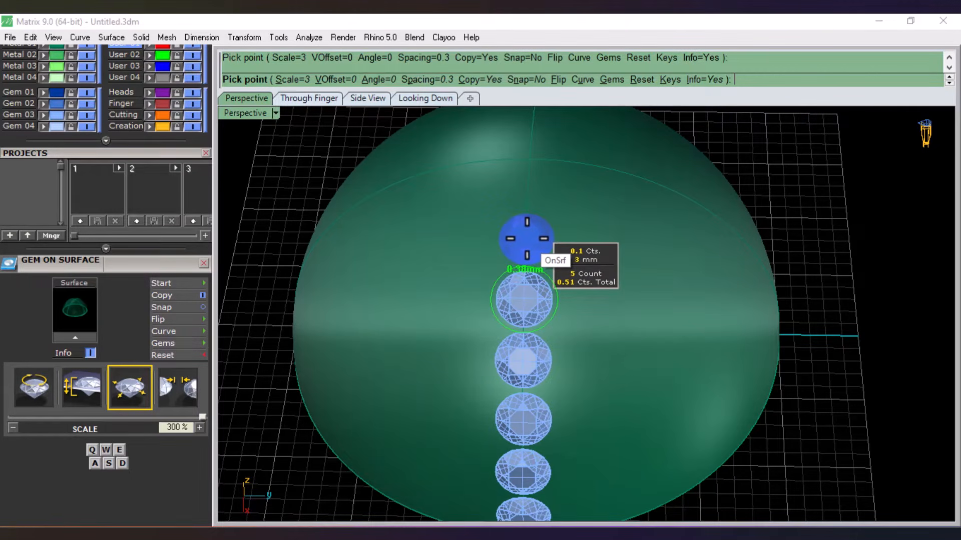
{"action": "left_click", "coordinate": [527, 238]}
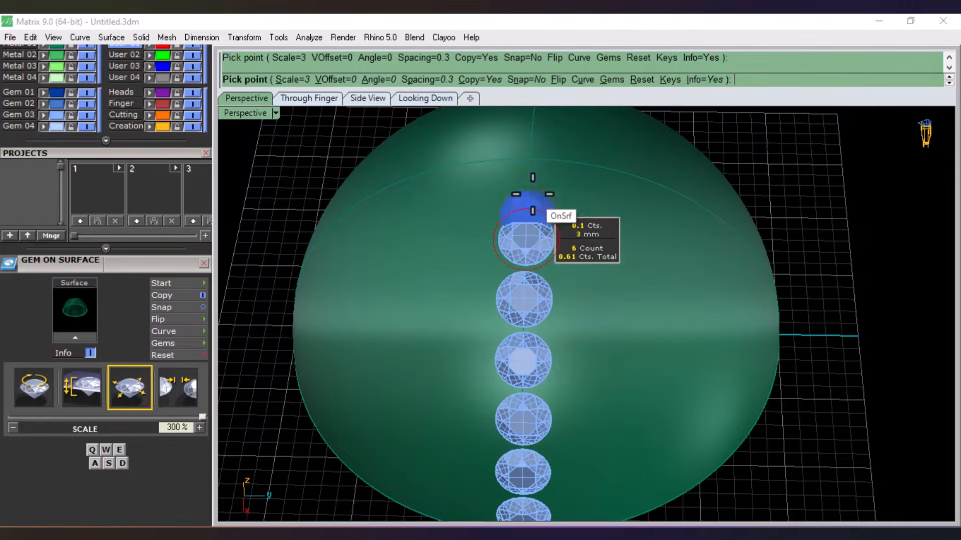
Step: Set the gem scale to 250%, place one 2.5 mm gem above the top gem of the column, and finish placing gems
{"action": "double_click", "coordinate": [174, 426]}
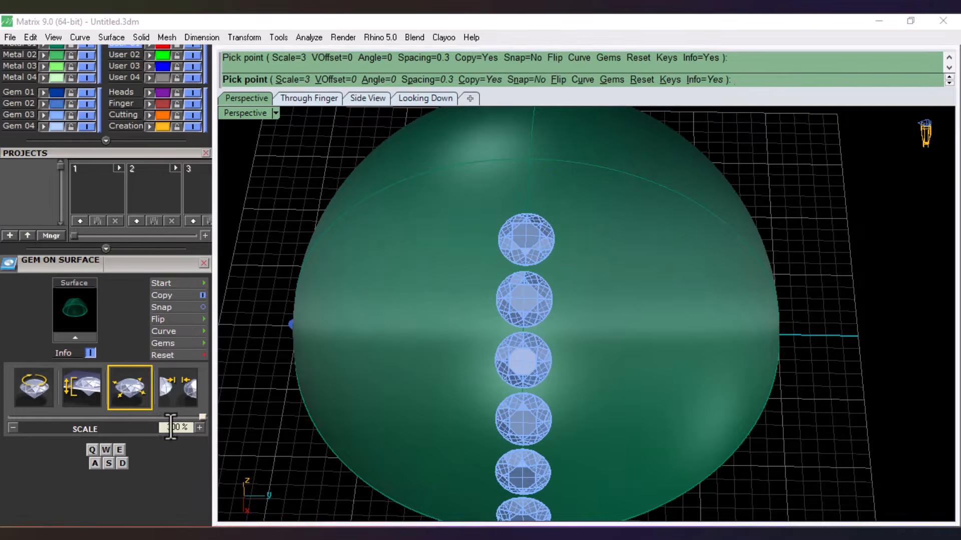
{"action": "type", "text": "250"}
{"action": "key", "text": "Return"}
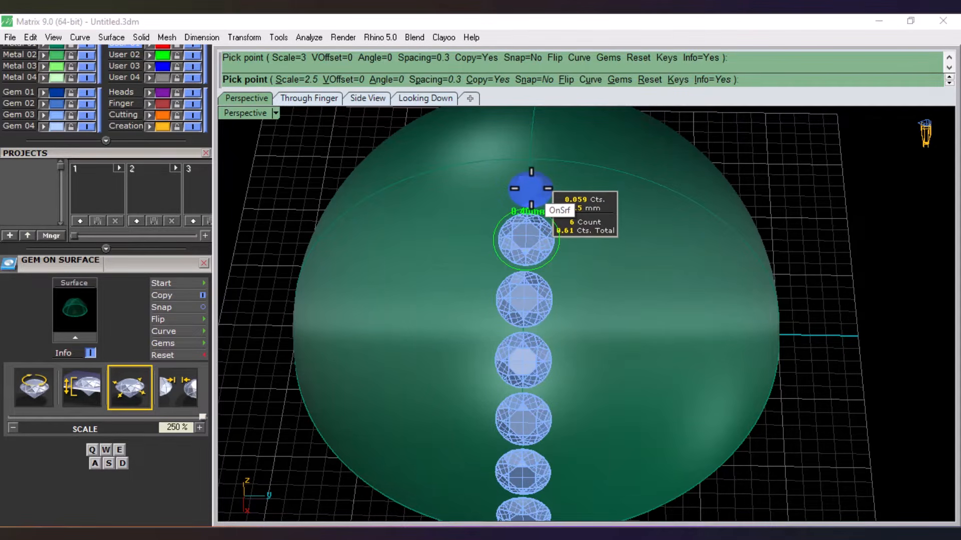
{"action": "right_click_drag", "start_coordinate": [531, 189], "coordinate": [527, 208]}
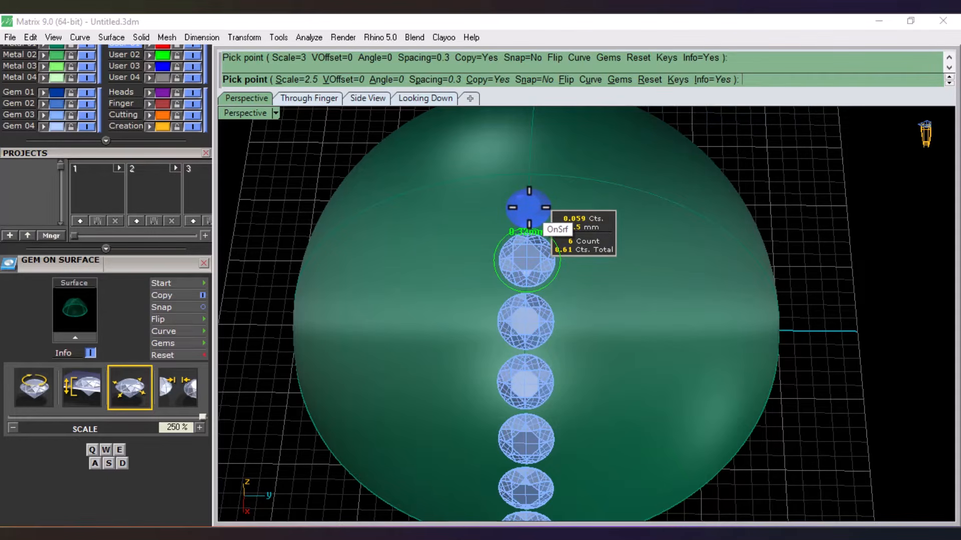
{"action": "left_click", "coordinate": [529, 207]}
{"action": "right_click", "coordinate": [529, 207]}
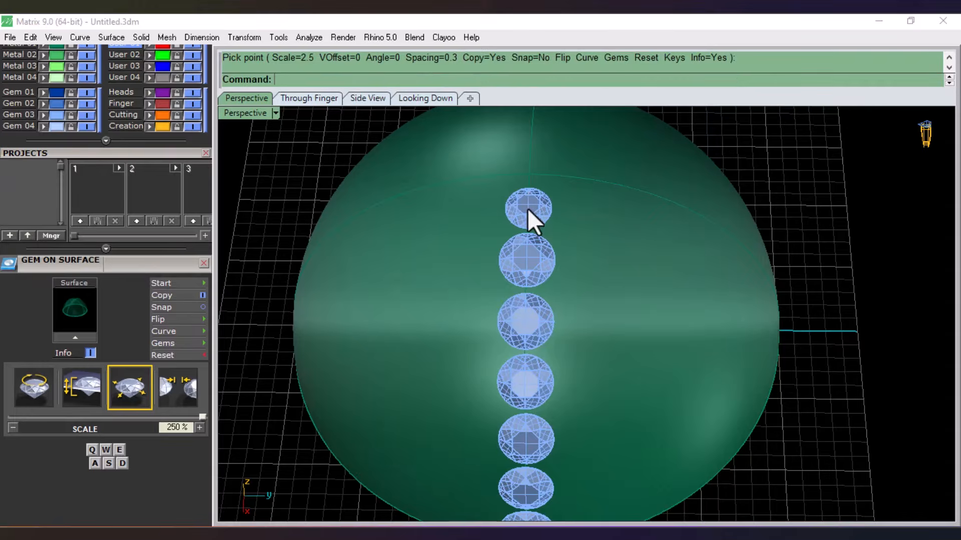
Step: Close the Gem on Surface builder and polar-array the lowest gem around the origin, with 30 items over 360 degrees
{"action": "right_click_drag", "start_coordinate": [559, 399], "coordinate": [555, 325]}
{"action": "scroll", "coordinate": [559, 341], "scroll_direction": "down", "scroll_amount": 4}
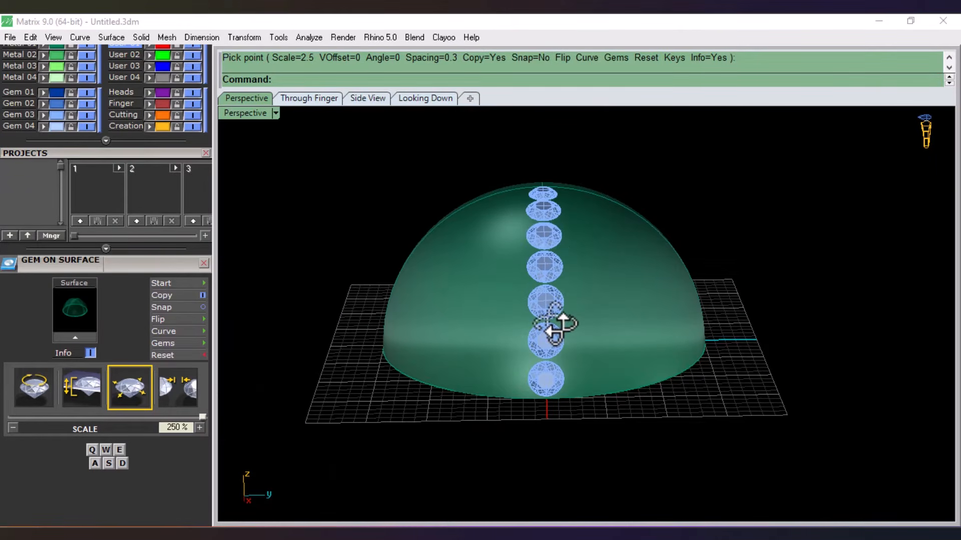
{"action": "left_click", "coordinate": [548, 383]}
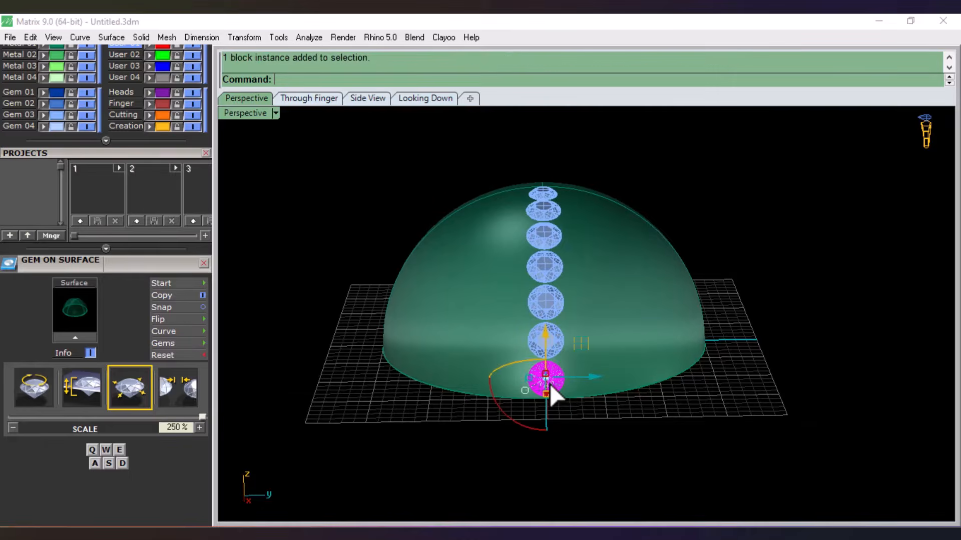
{"action": "left_click", "coordinate": [203, 263]}
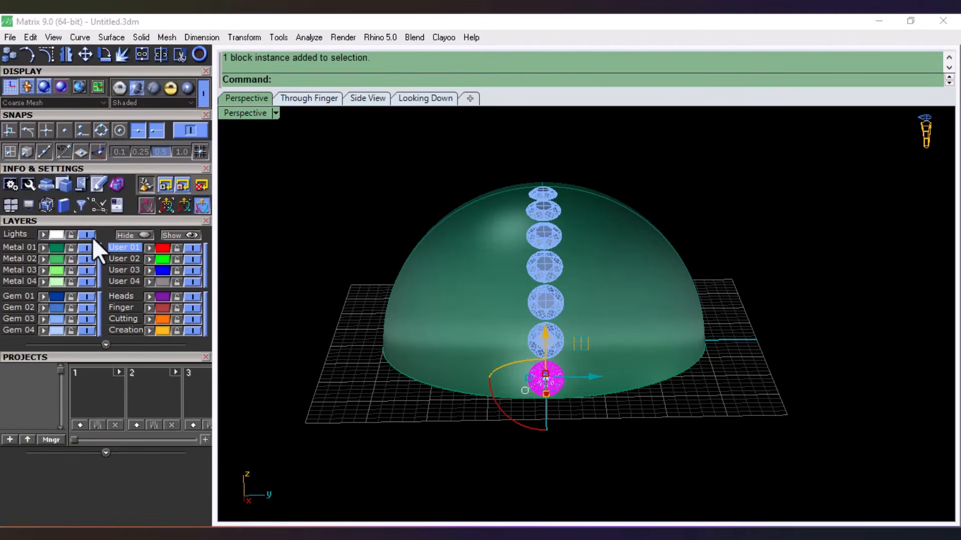
{"action": "left_click_drag", "start_coordinate": [98, 220], "coordinate": [103, 331]}
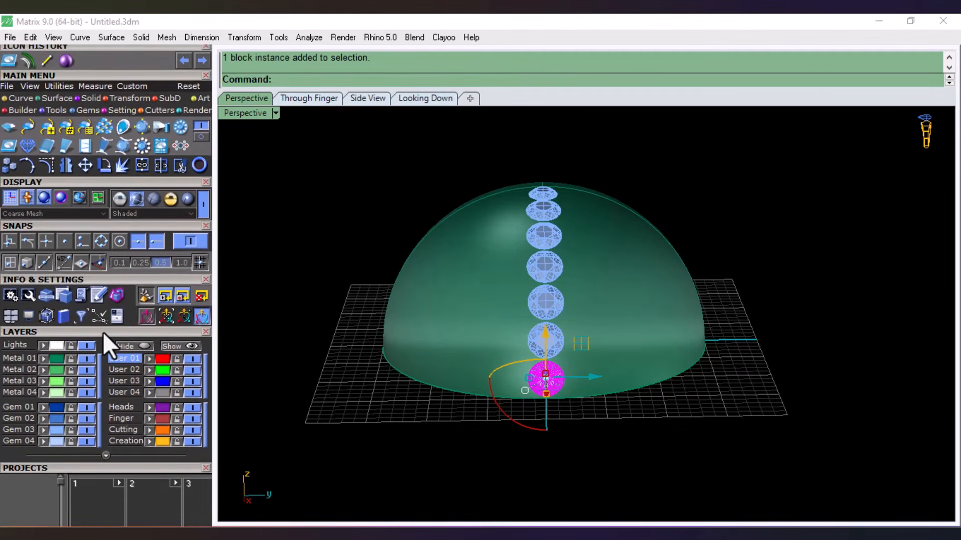
{"action": "left_click", "coordinate": [124, 99]}
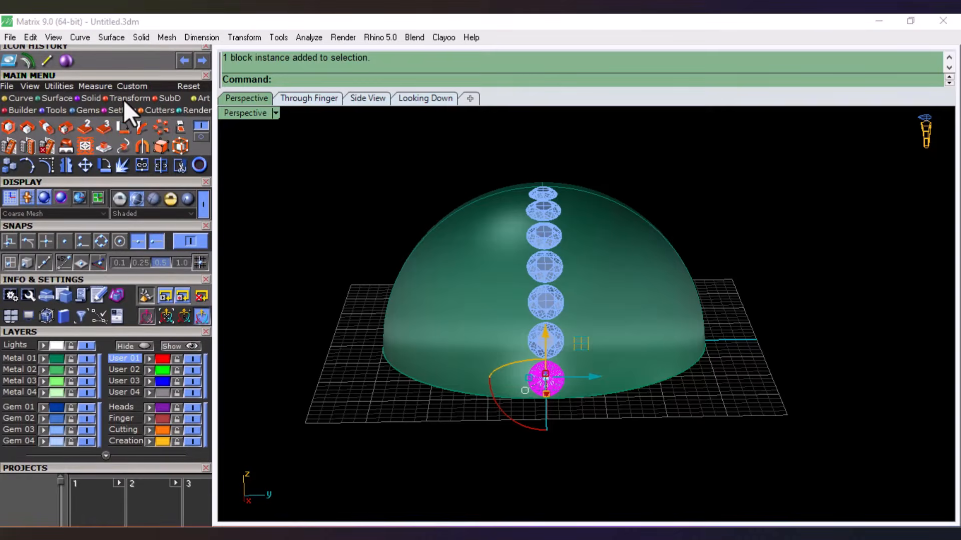
{"action": "left_click", "coordinate": [163, 126]}
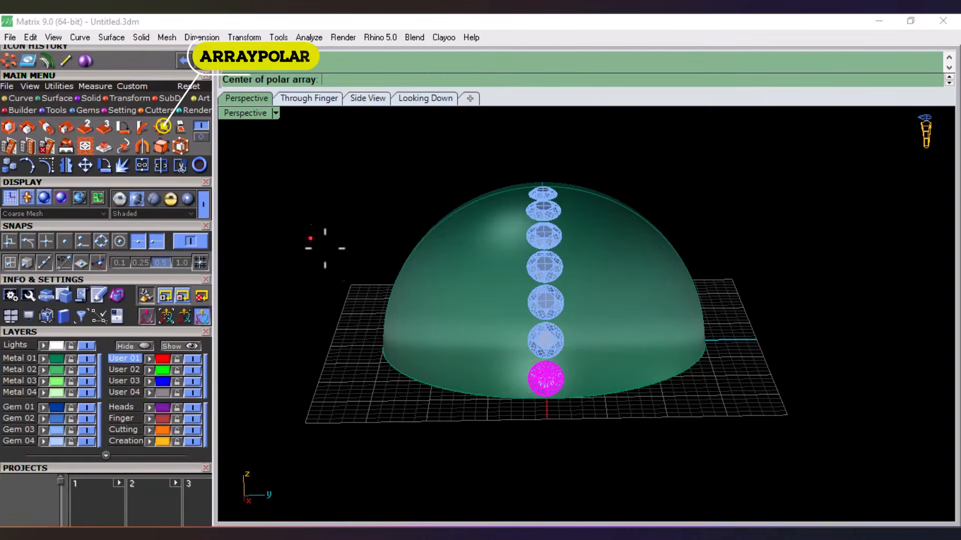
{"action": "type", "text": "0"}
{"action": "key", "text": "Return"}
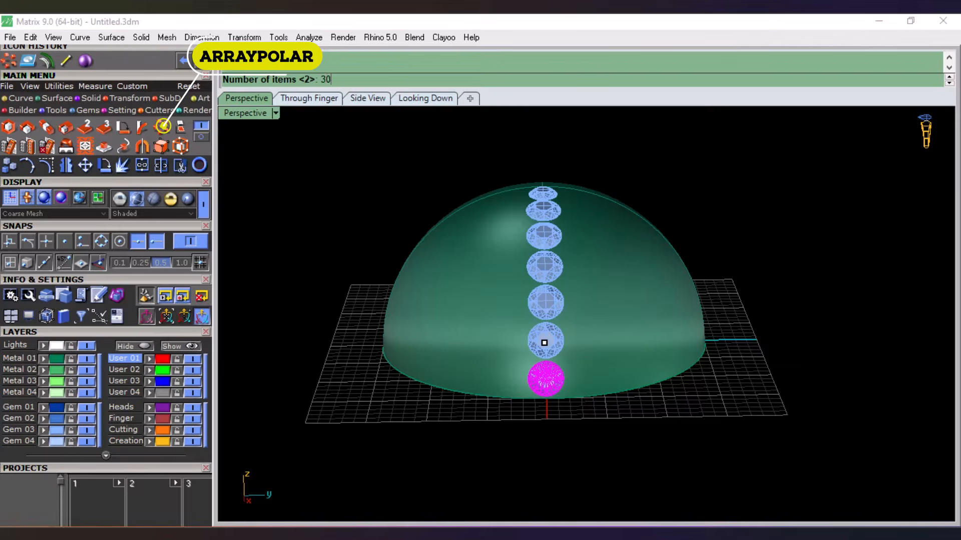
{"action": "type", "text": "30"}
{"action": "key", "text": "Return"}
{"action": "key", "text": "Return"}
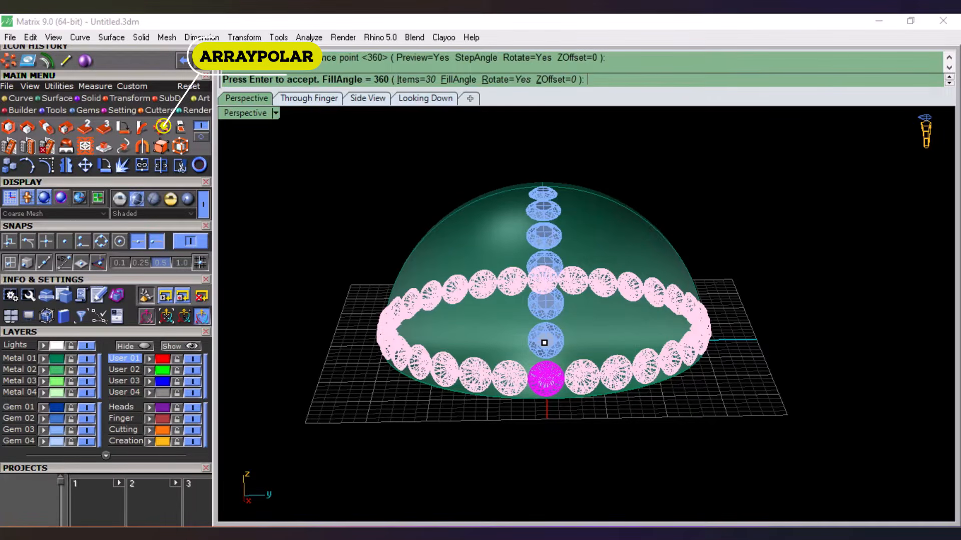
{"action": "key", "text": "Return"}
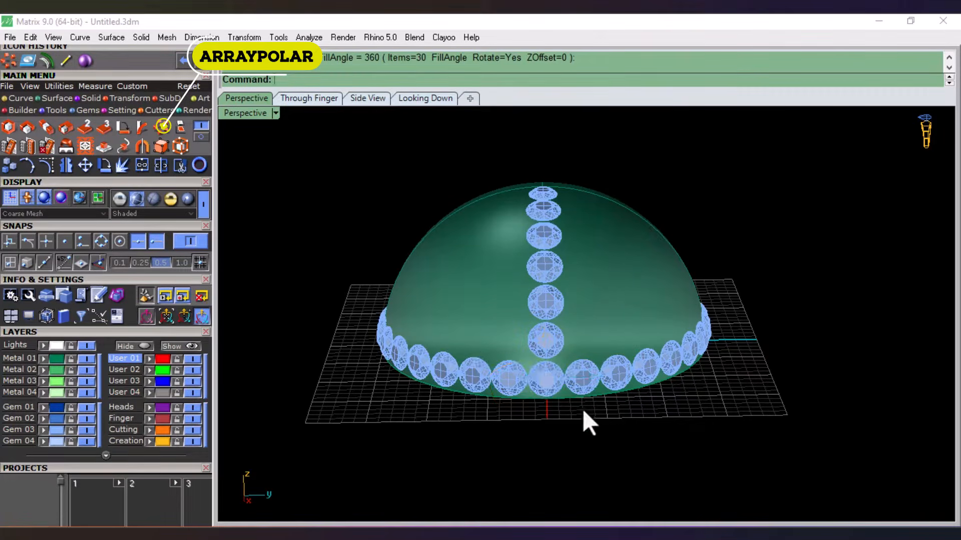
Step: Polar-array the second gem from the base around the origin, with 28 items over 360 degrees
{"action": "left_click", "coordinate": [545, 339]}
{"action": "key", "text": "Return"}
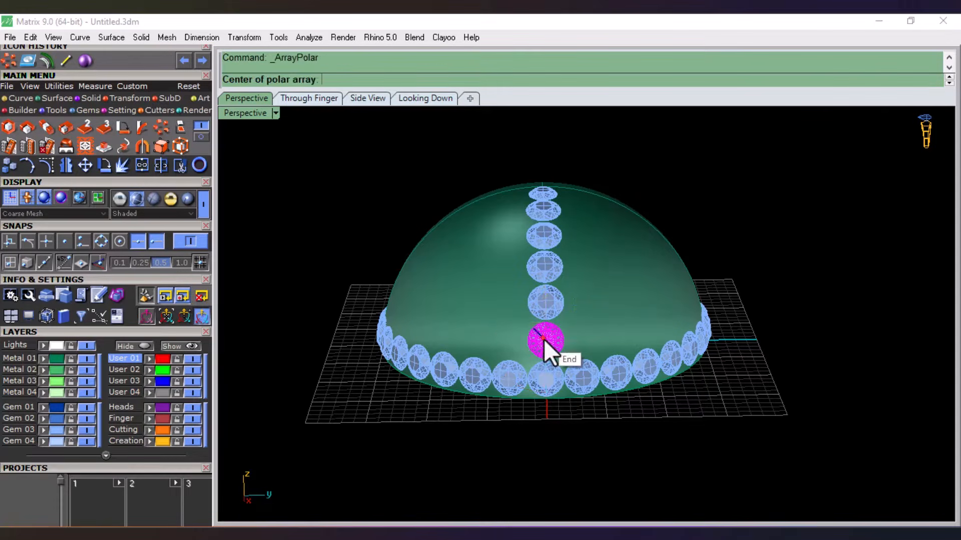
{"action": "type", "text": "0"}
{"action": "key", "text": "Return"}
{"action": "type", "text": "28"}
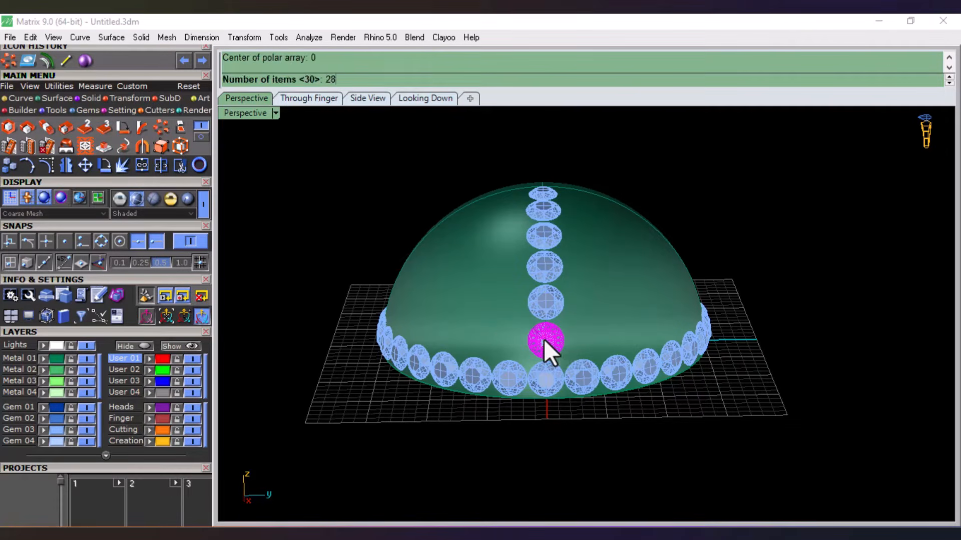
{"action": "key", "text": "Return"}
{"action": "key", "text": "Return"}
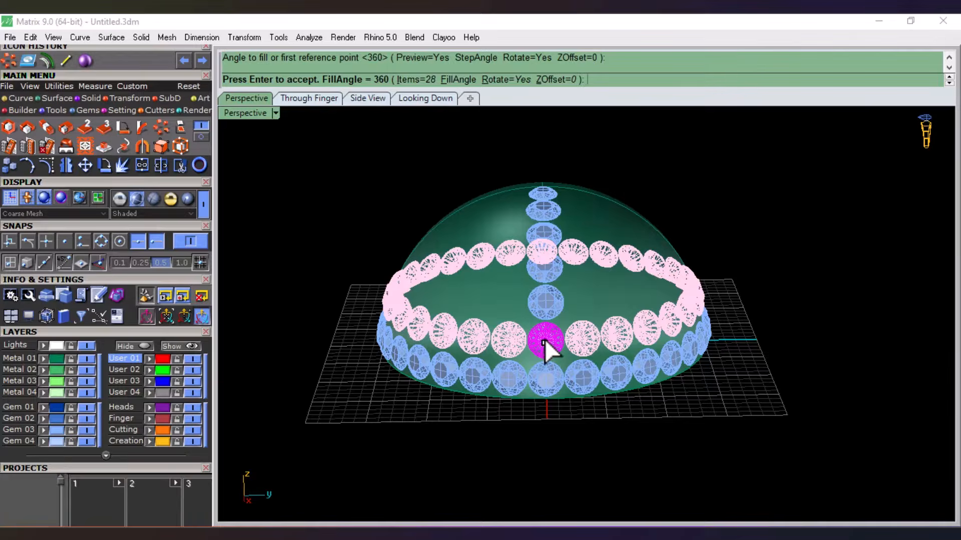
{"action": "key", "text": "Return"}
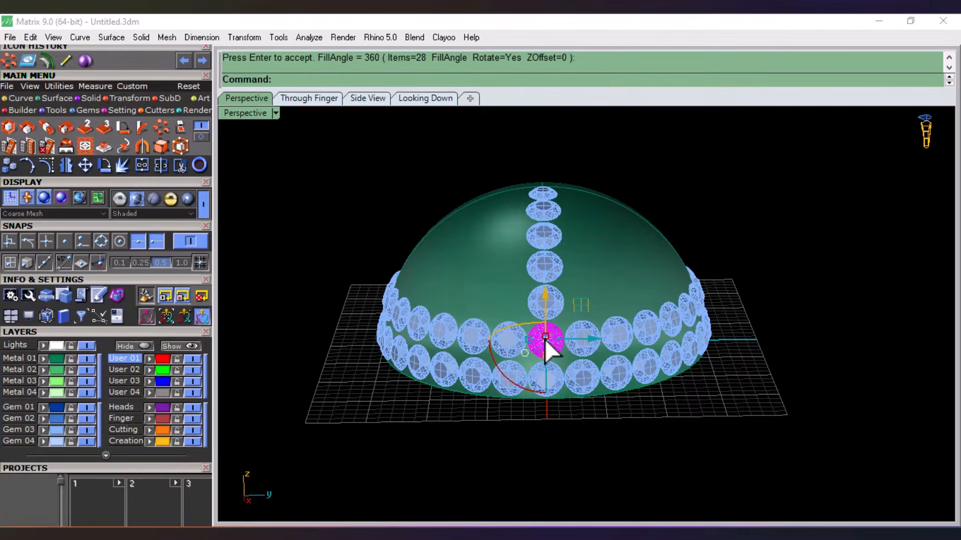
{"action": "key", "text": "Escape"}
Step: Polar-array the third gem from the base around the origin, with 25 items over 360 degrees
{"action": "left_click", "coordinate": [550, 301]}
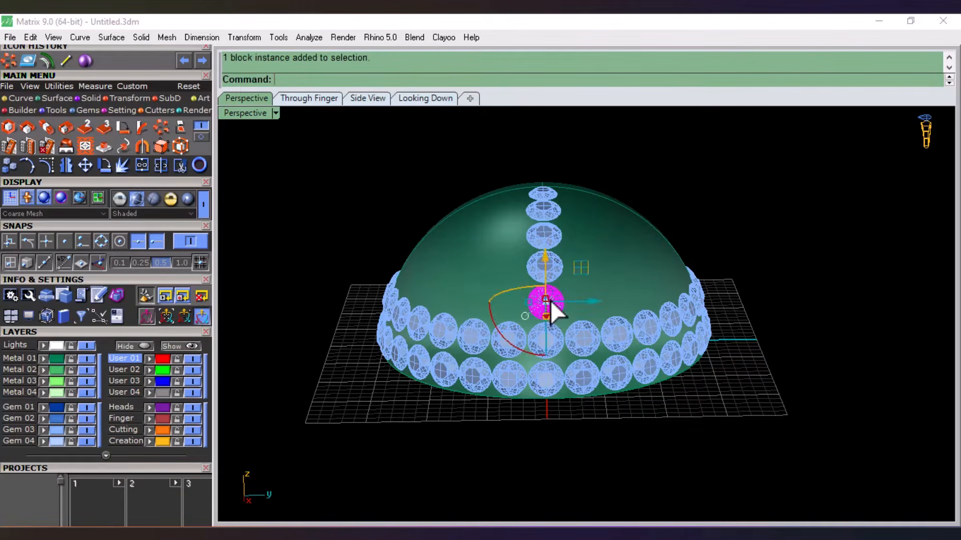
{"action": "key", "text": "Return"}
{"action": "type", "text": "0"}
{"action": "key", "text": "Return"}
{"action": "type", "text": "25"}
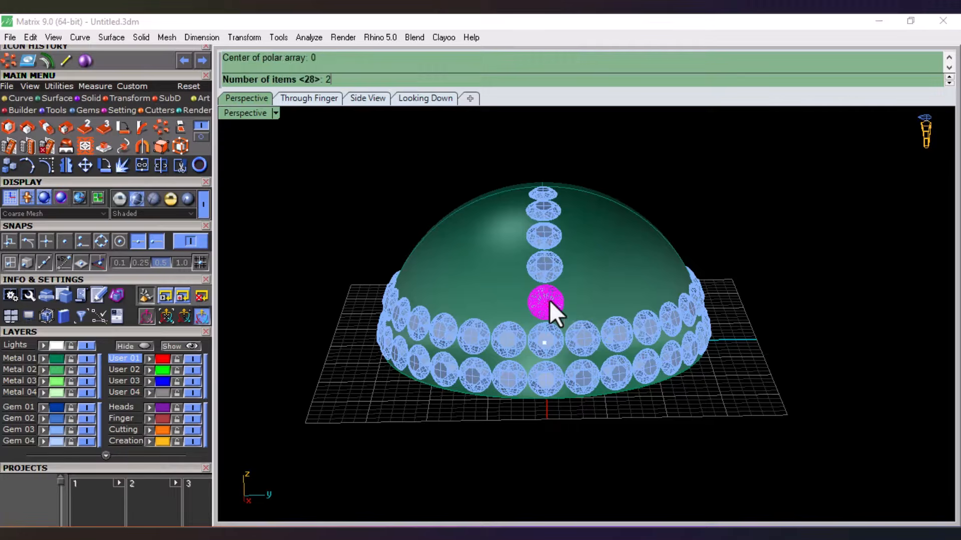
{"action": "key", "text": "Return"}
{"action": "key", "text": "Return"}
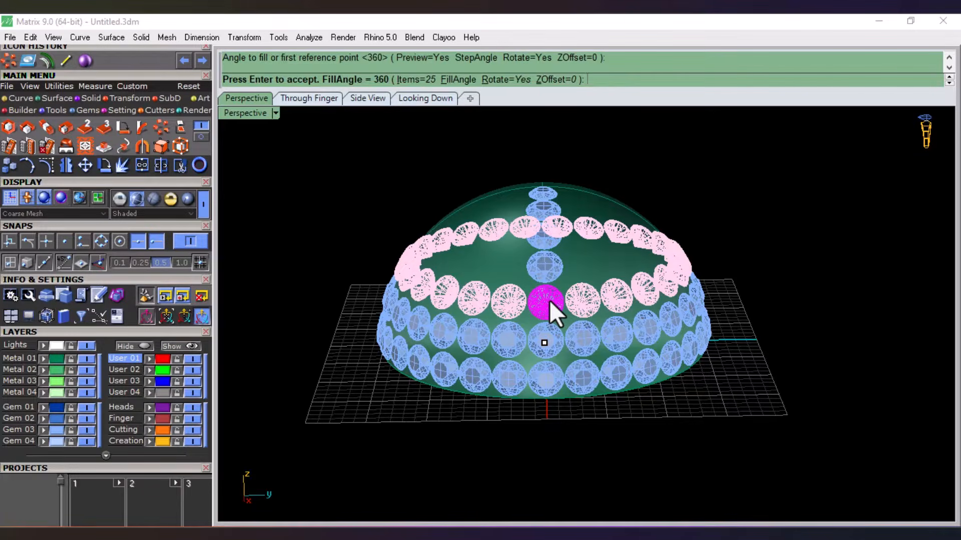
{"action": "key", "text": "Return"}
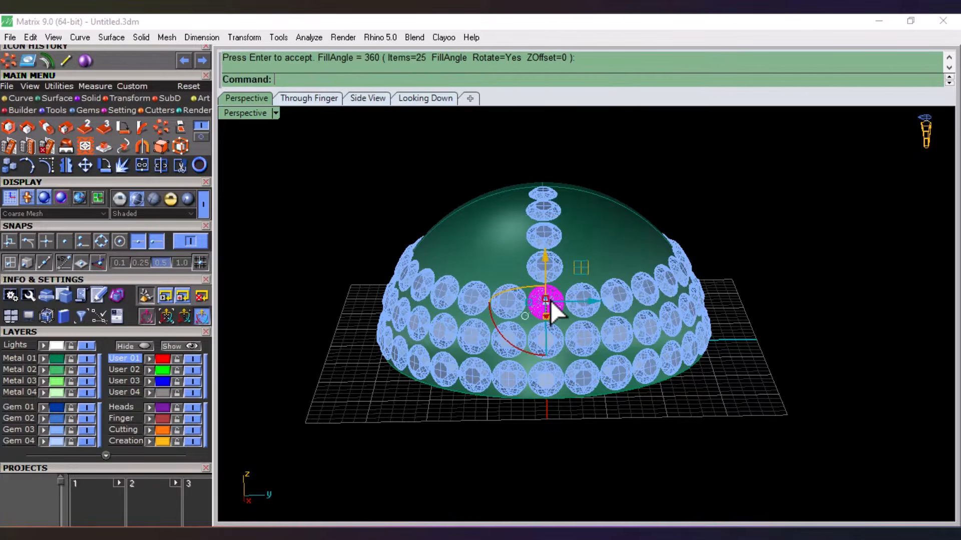
Step: Polar-array the fourth gem from the base around the origin, with 21 items over 360 degrees
{"action": "left_click", "coordinate": [539, 265]}
{"action": "key", "text": "Return"}
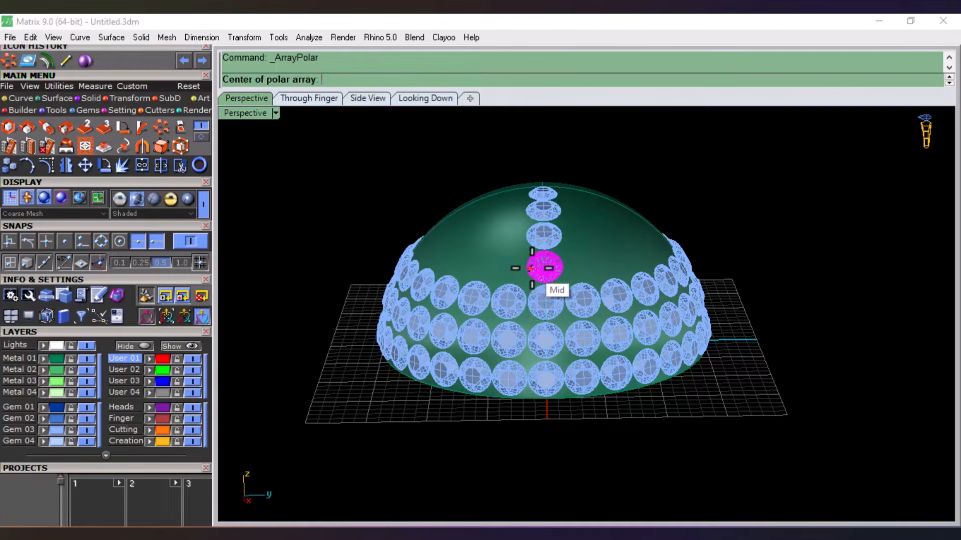
{"action": "type", "text": "0"}
{"action": "key", "text": "Return"}
{"action": "type", "text": "21"}
{"action": "key", "text": "Return"}
{"action": "key", "text": "Return"}
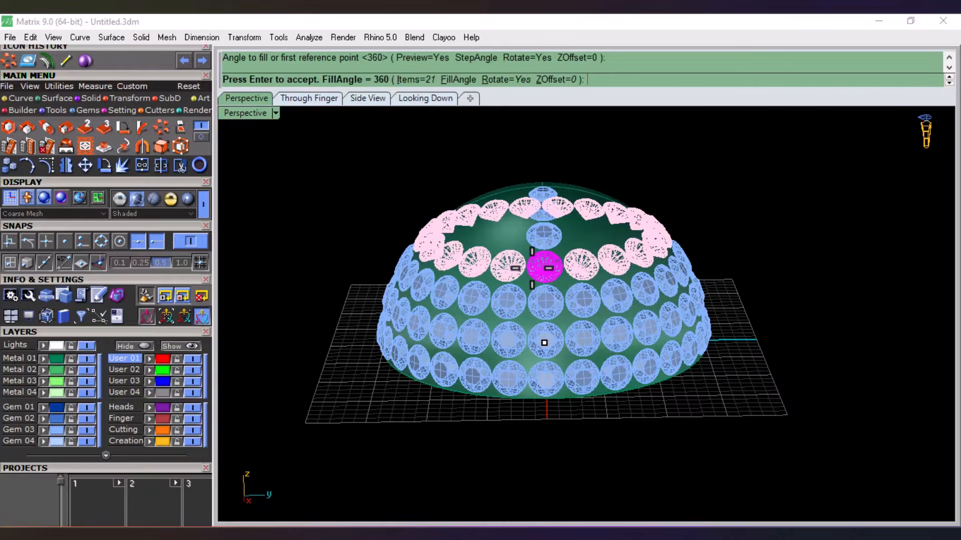
{"action": "key", "text": "Return"}
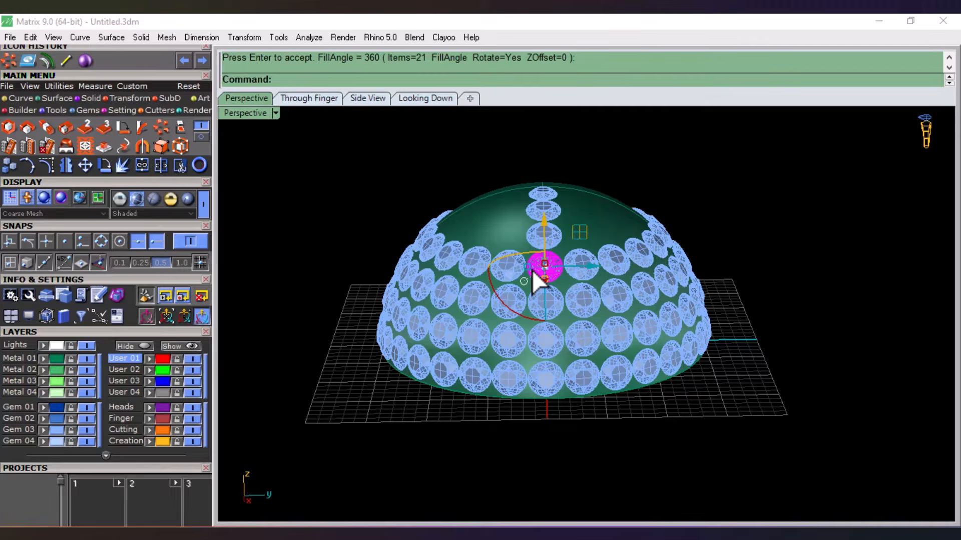
Step: Polar-array the fifth gem from the base around the origin, with 16 items over 360 degrees
{"action": "left_click", "coordinate": [536, 232]}
{"action": "key", "text": "Return"}
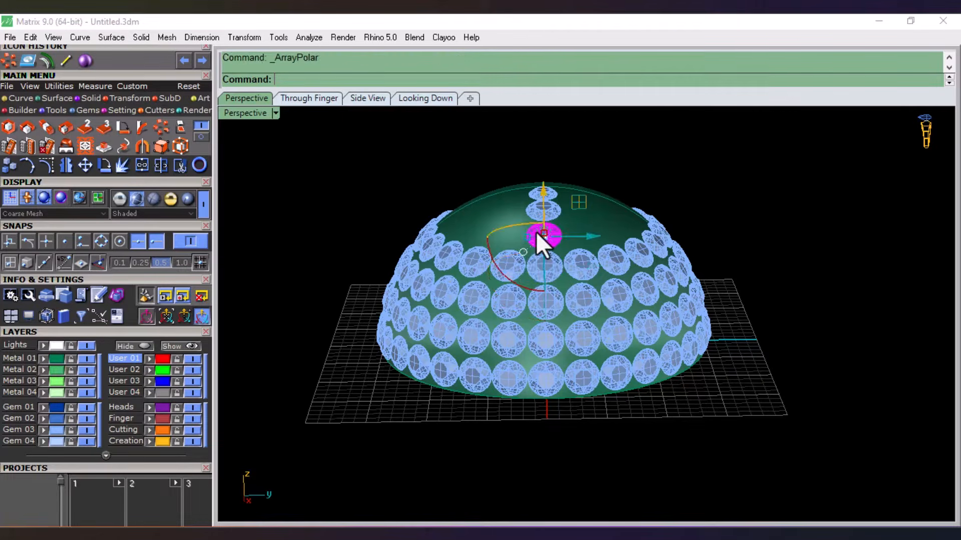
{"action": "type", "text": "0"}
{"action": "key", "text": "Return"}
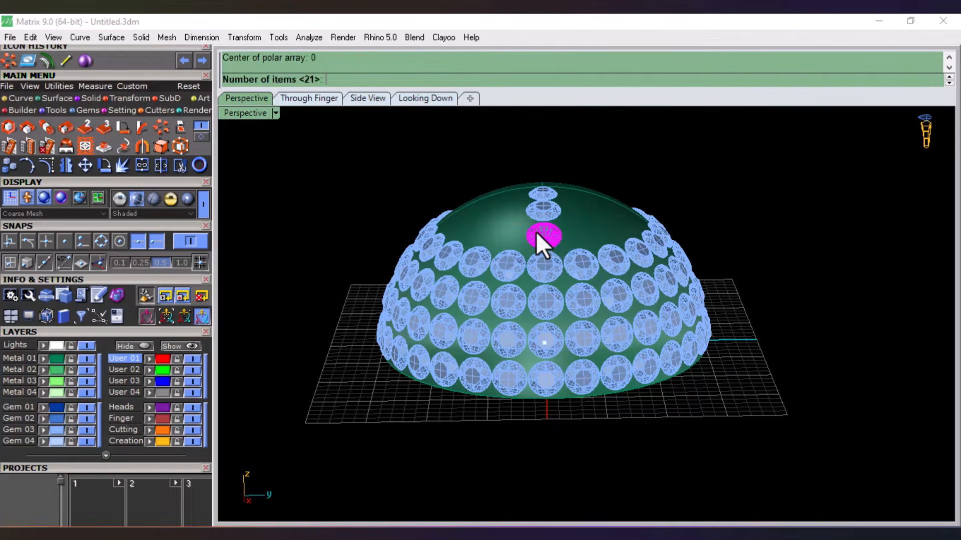
{"action": "type", "text": "16"}
{"action": "key", "text": "Return"}
{"action": "key", "text": "Return"}
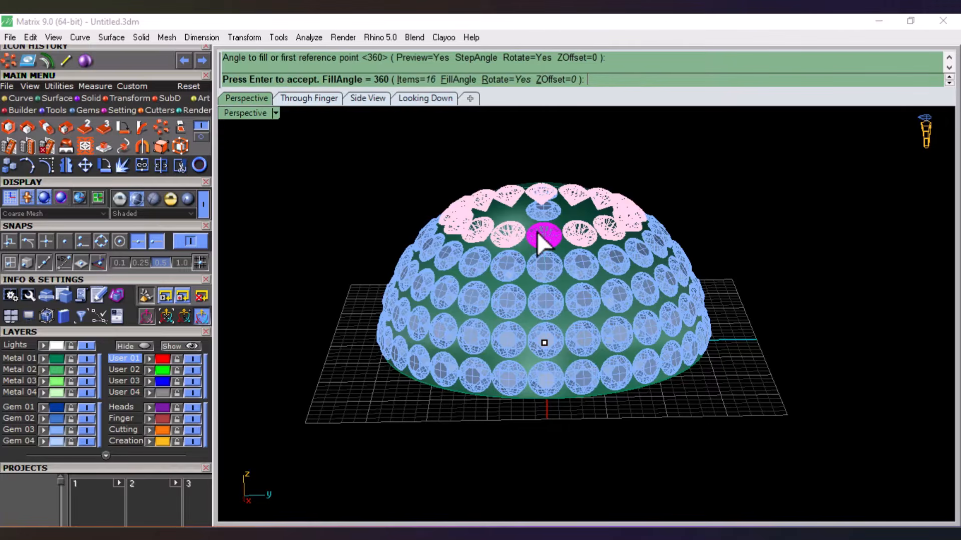
{"action": "key", "text": "Return"}
Step: Polar-array the sixth gem from the base around the origin, with 10 items over 360 degrees
{"action": "right_click_drag", "start_coordinate": [534, 210], "coordinate": [537, 235]}
{"action": "left_click", "coordinate": [537, 236]}
{"action": "key", "text": "Return"}
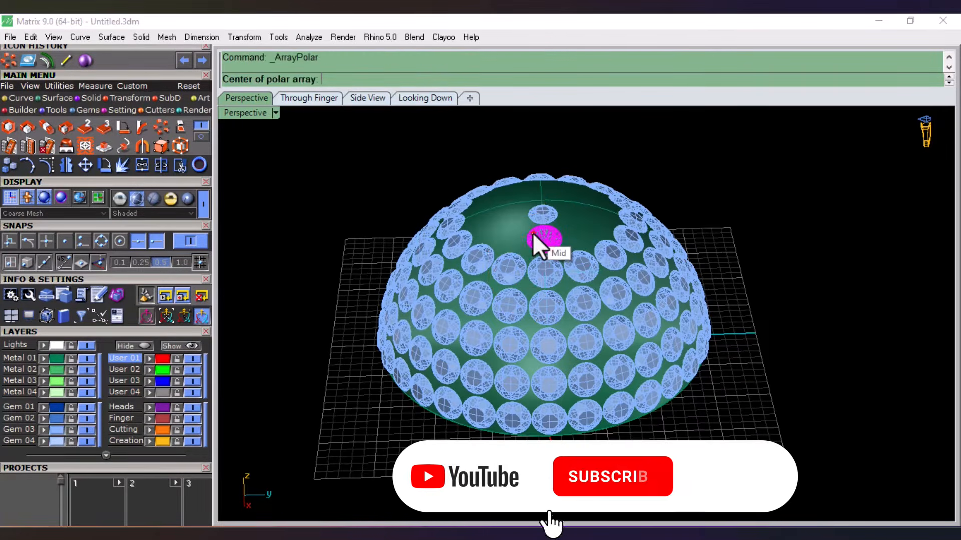
{"action": "type", "text": "0"}
{"action": "key", "text": "Return"}
{"action": "type", "text": "10"}
{"action": "key", "text": "Return"}
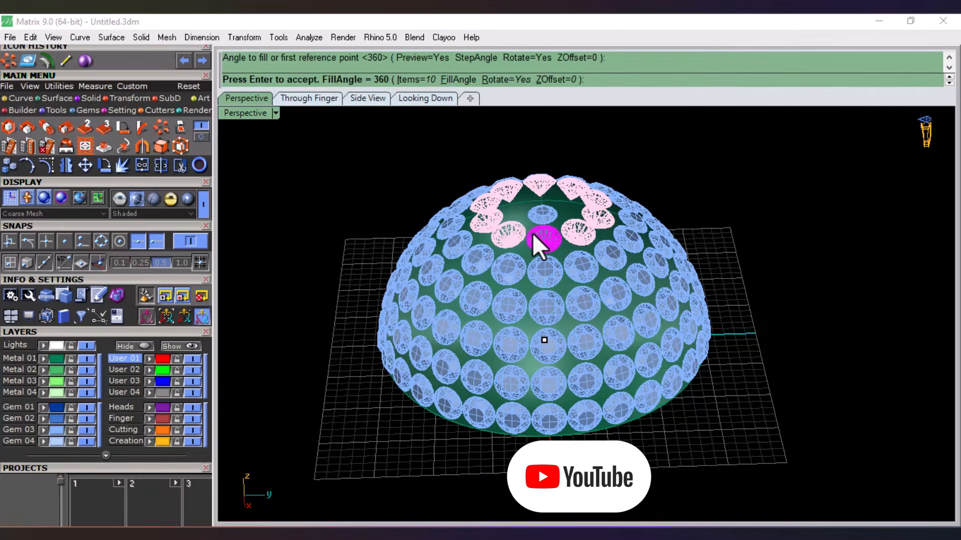
{"action": "key", "text": "Return"}
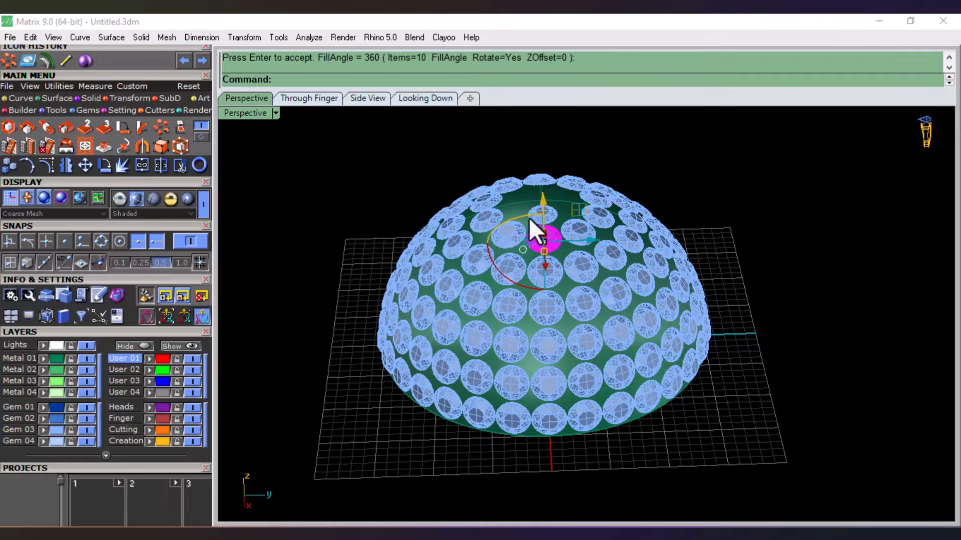
Step: Polar-array the seventh, topmost gem from the base around the origin, with 4 items over 360 degrees
{"action": "left_click", "coordinate": [545, 220]}
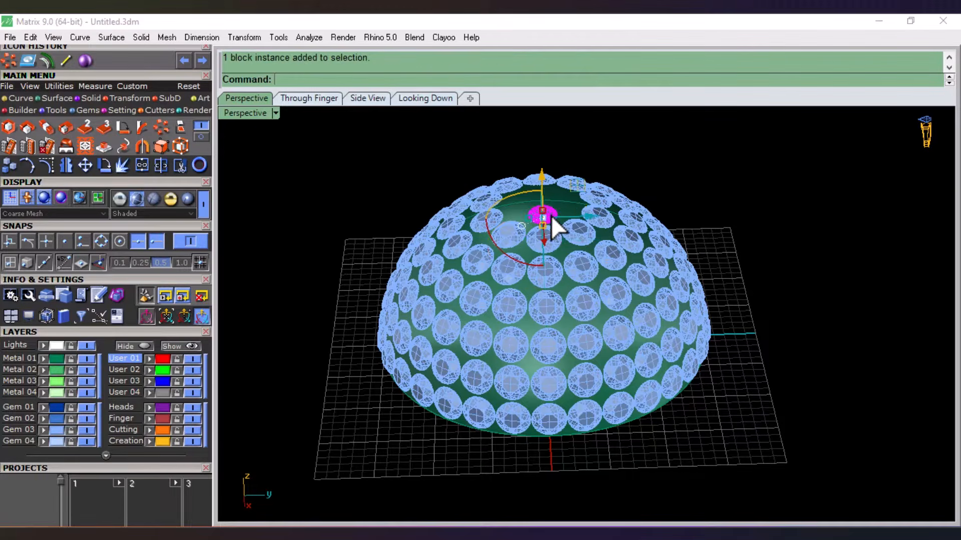
{"action": "key", "text": "Return"}
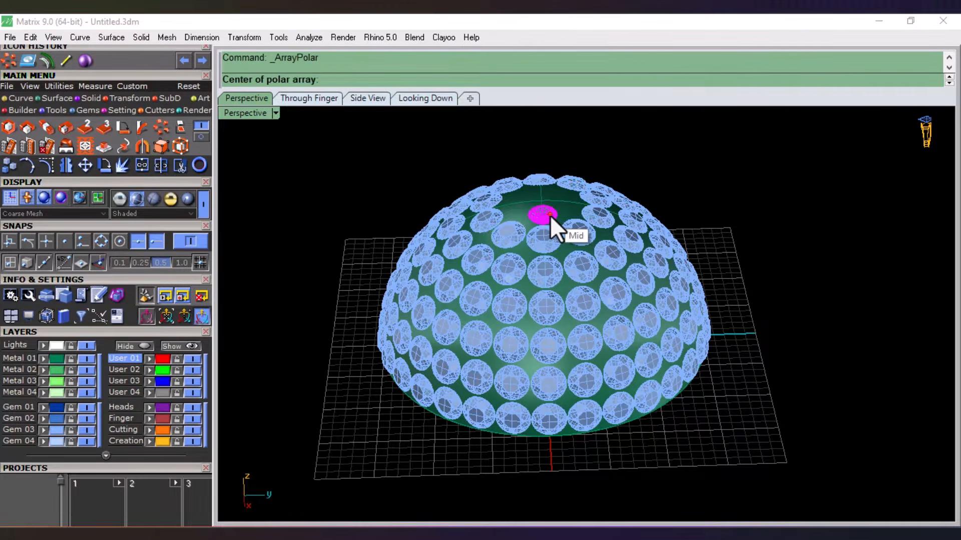
{"action": "type", "text": "0"}
{"action": "key", "text": "Return"}
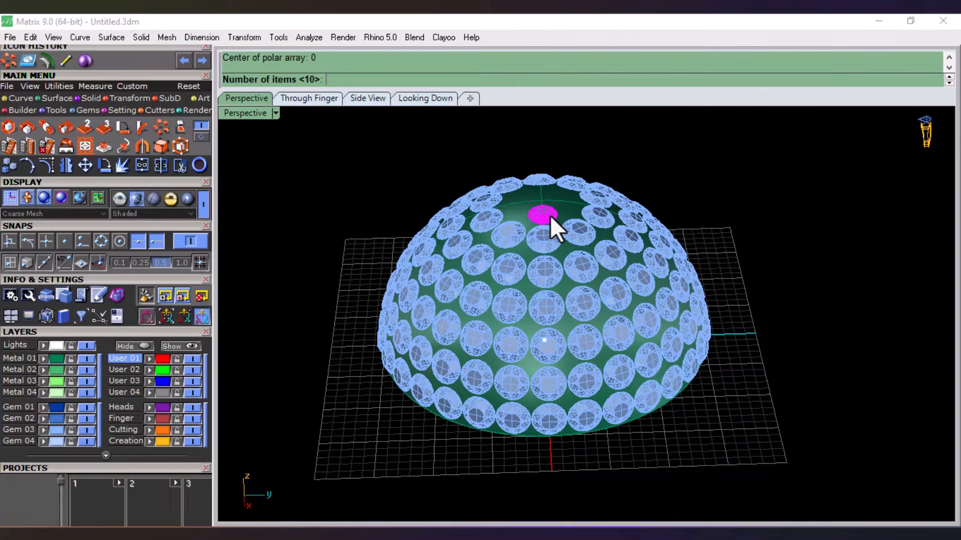
{"action": "type", "text": "4"}
{"action": "key", "text": "Return"}
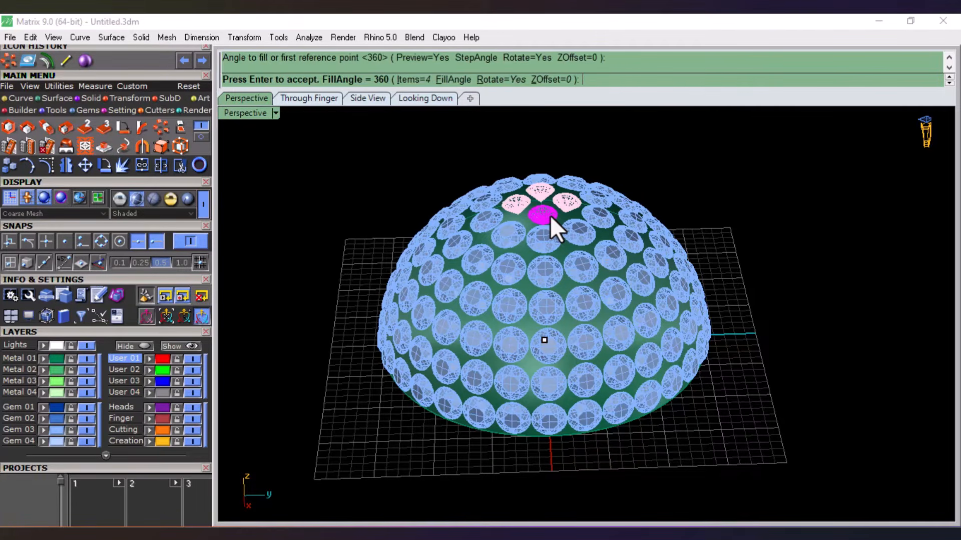
{"action": "key", "text": "Return"}
{"action": "key", "text": "Escape"}
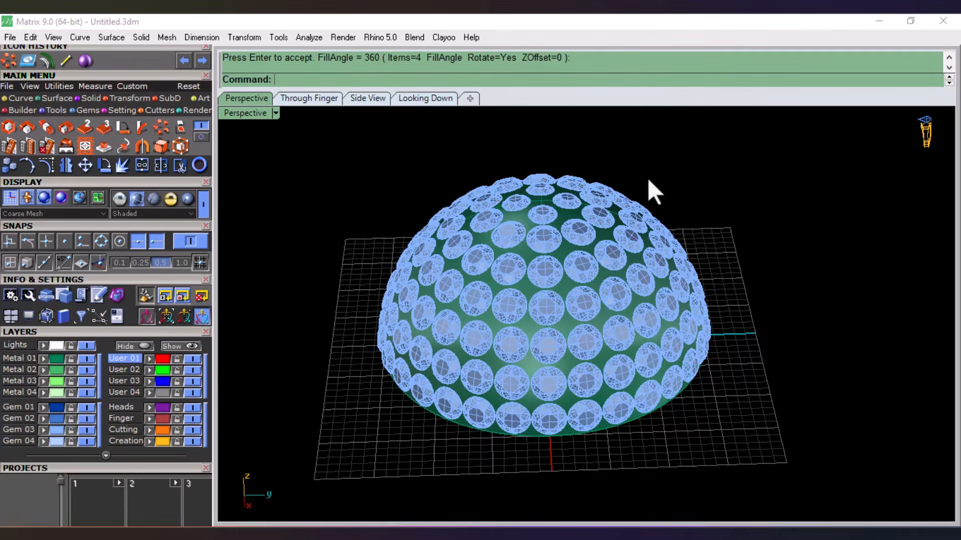
Step: Mirror a copy of the whole dome and its gems across the horizontal plane through the origin to form a sphere
{"action": "right_click_drag", "start_coordinate": [650, 188], "coordinate": [625, 185]}
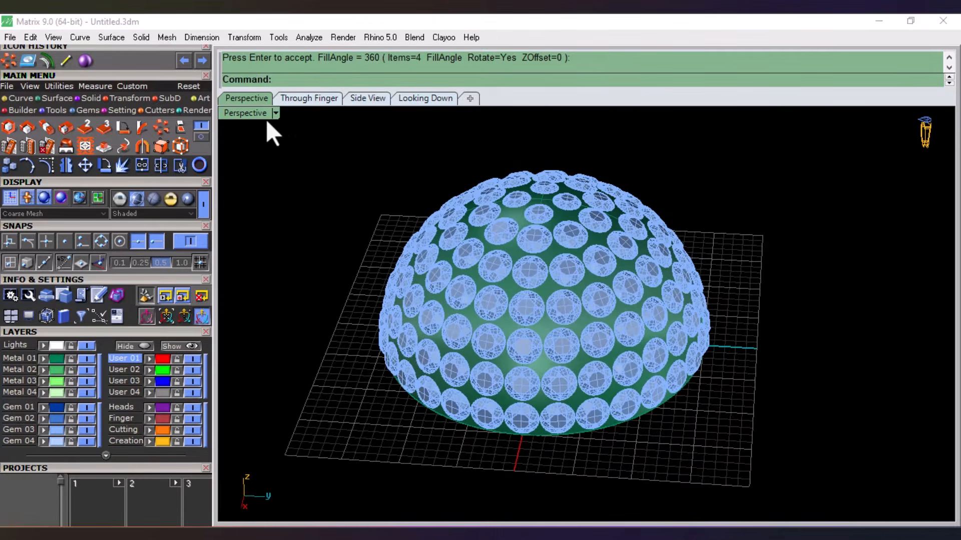
{"action": "left_click", "coordinate": [182, 86]}
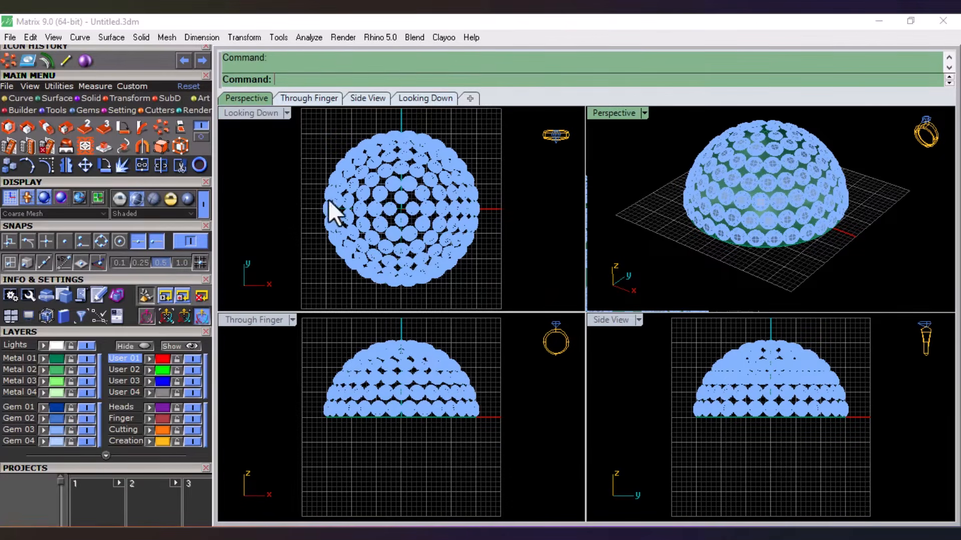
{"action": "left_click", "coordinate": [485, 353]}
{"action": "left_click_drag", "start_coordinate": [328, 438], "coordinate": [319, 445]}
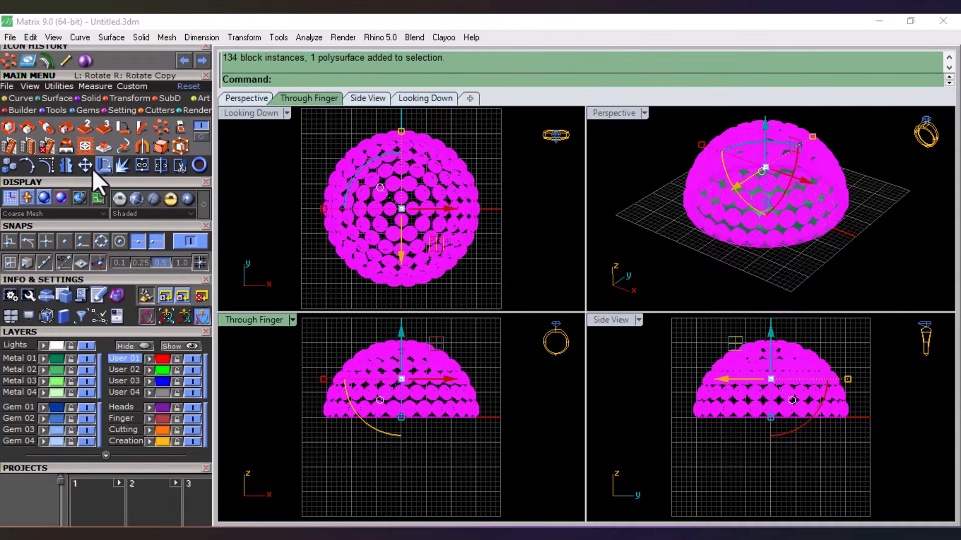
{"action": "left_click", "coordinate": [67, 166]}
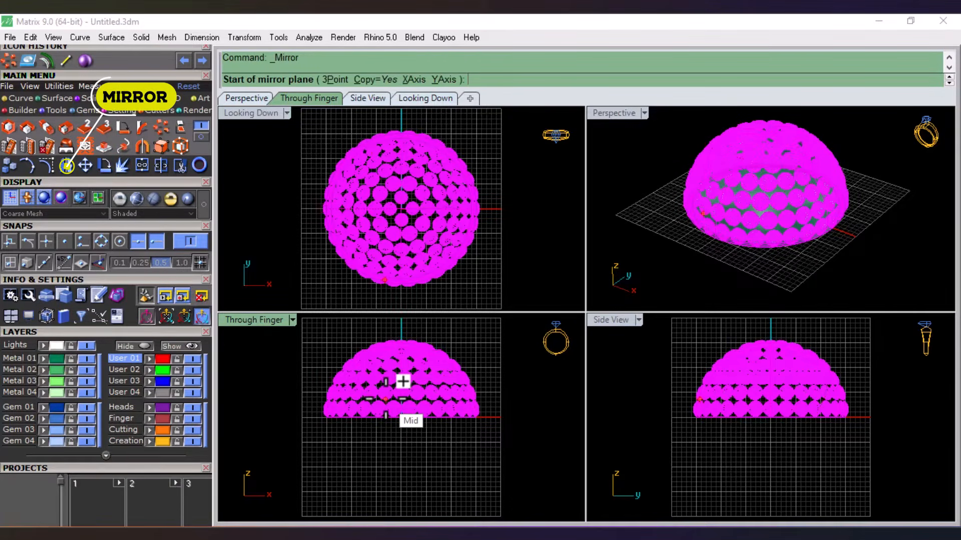
{"action": "type", "text": "0"}
{"action": "key", "text": "Return"}
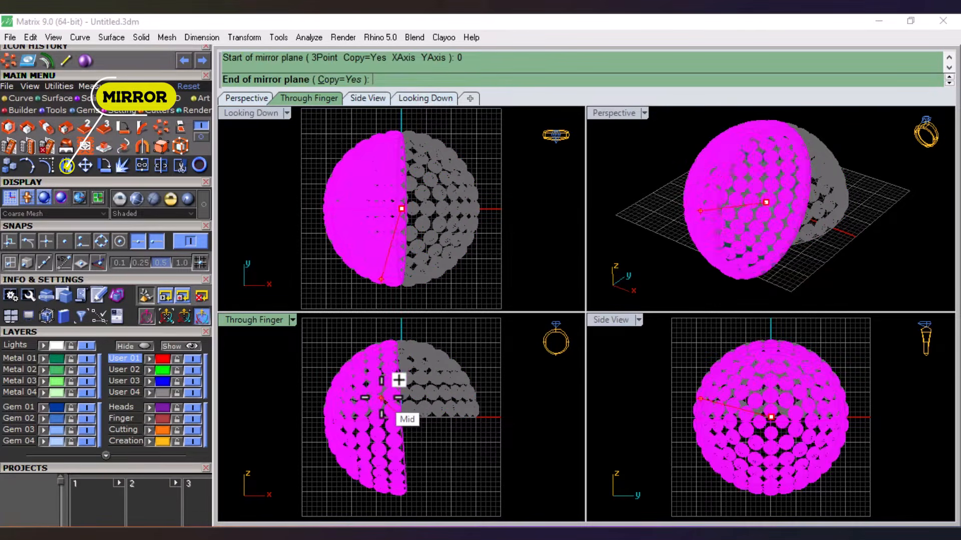
{"action": "left_click", "coordinate": [293, 416]}
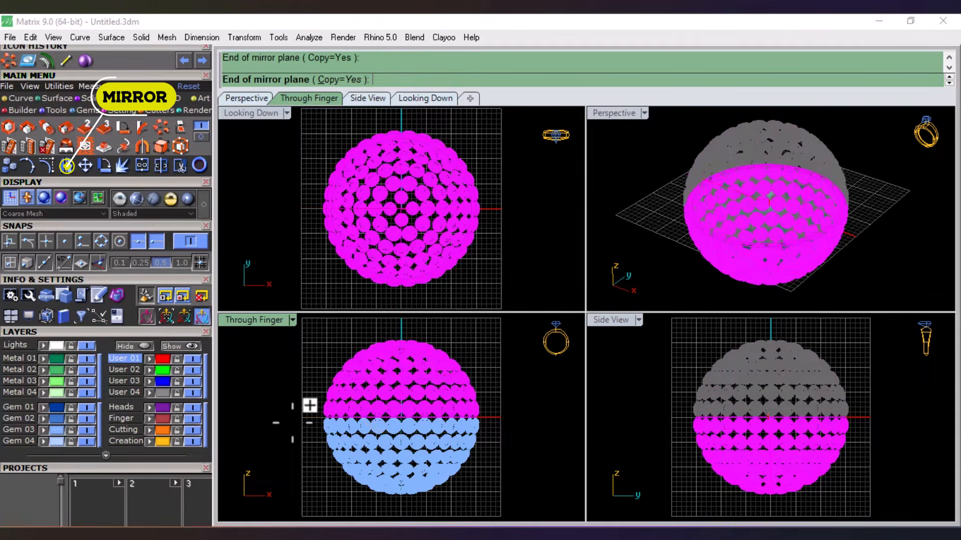
{"action": "left_click", "coordinate": [877, 274]}
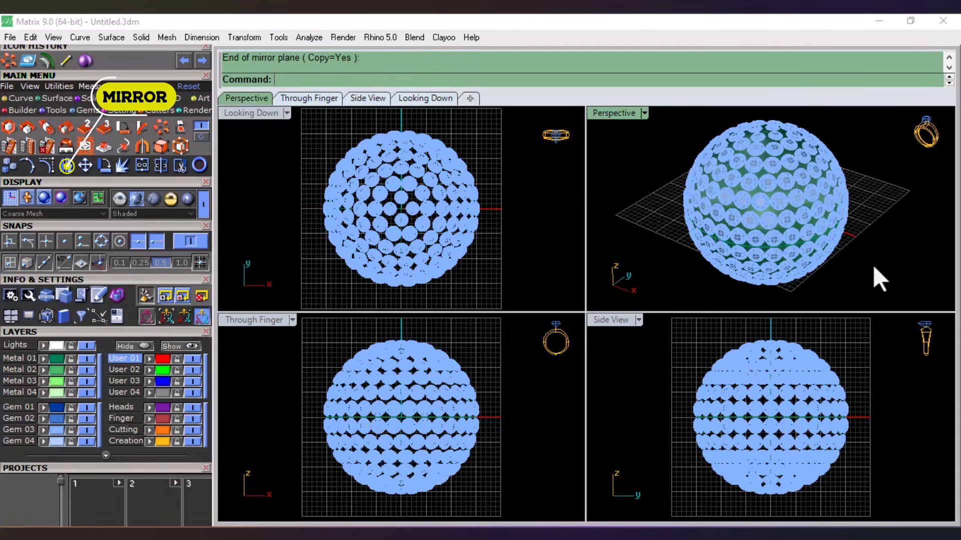
Step: Delete the four gems of the topmost ring on the sphere
{"action": "right_click_drag", "start_coordinate": [879, 274], "coordinate": [856, 242]}
{"action": "mouse_move", "coordinate": [758, 172]}
{"action": "right_mouse_down"}
{"action": "mouse_move", "coordinate": [761, 242]}
{"action": "mouse_move", "coordinate": [755, 169]}
{"action": "right_mouse_up"}
{"action": "left_click", "coordinate": [756, 167]}
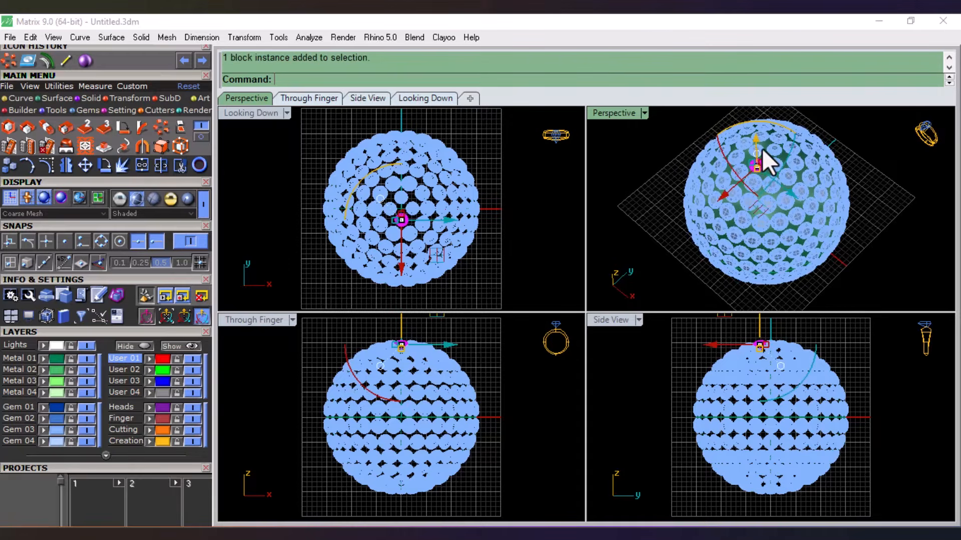
{"action": "left_click", "coordinate": [775, 149], "text": "shift"}
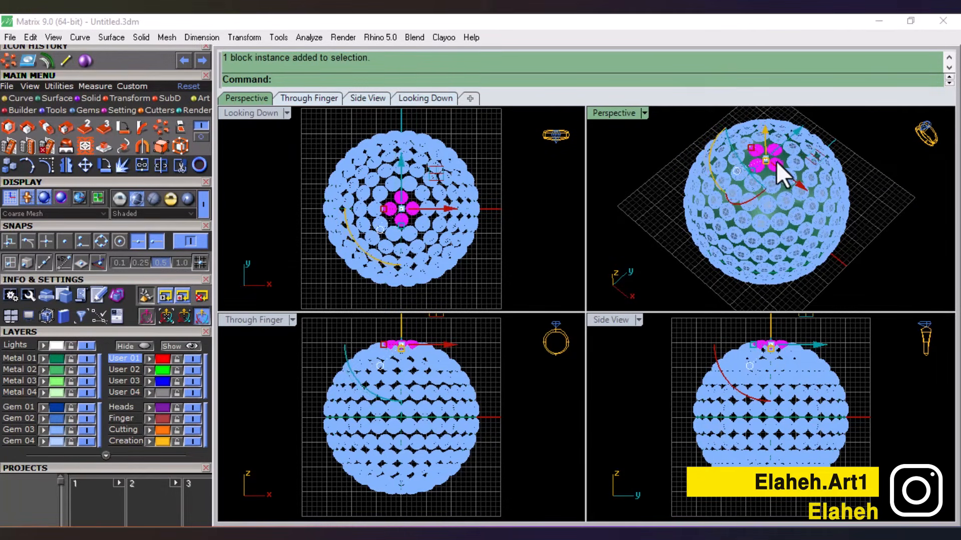
{"action": "key", "text": "Delete"}
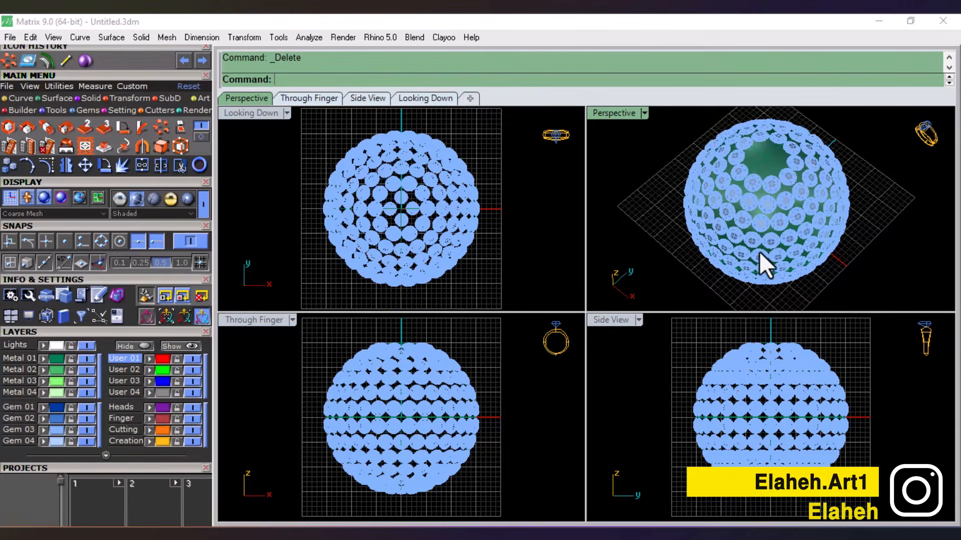
Step: Generate cutters for all gems on the Gem 03 layer with the Gem Cutter, keeping its current profile settings
{"action": "right_click_drag", "start_coordinate": [759, 251], "coordinate": [762, 161]}
{"action": "right_click_drag", "start_coordinate": [765, 257], "coordinate": [738, 190]}
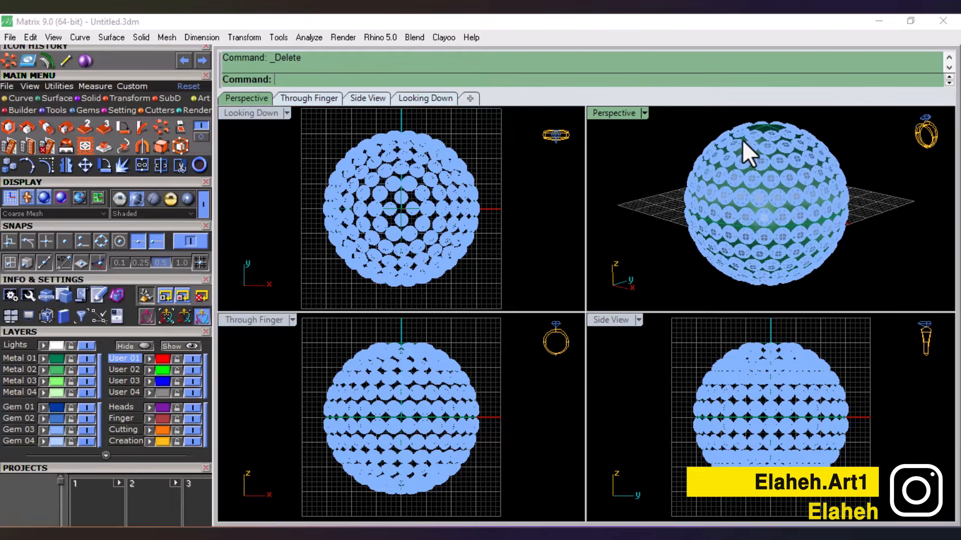
{"action": "right_click_drag", "start_coordinate": [742, 140], "coordinate": [713, 176]}
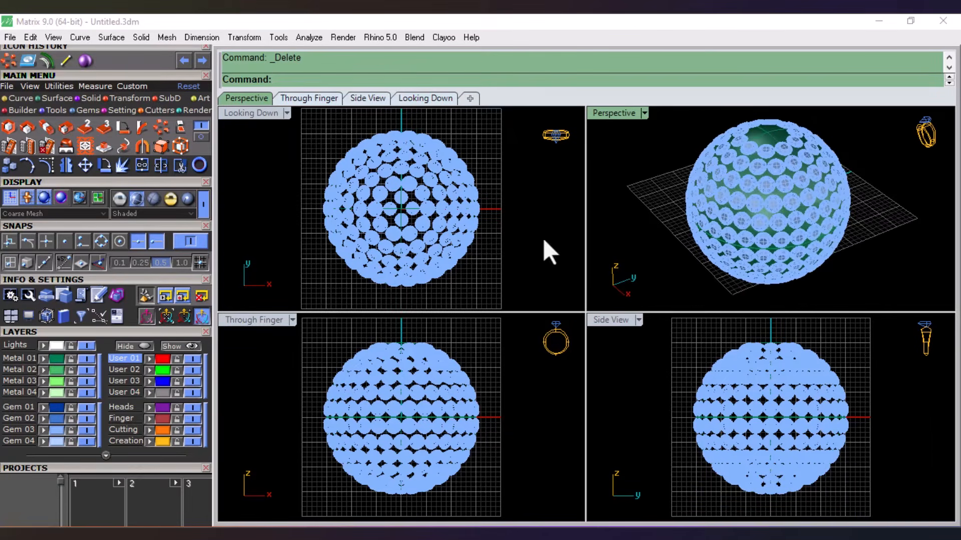
{"action": "left_click", "coordinate": [155, 110]}
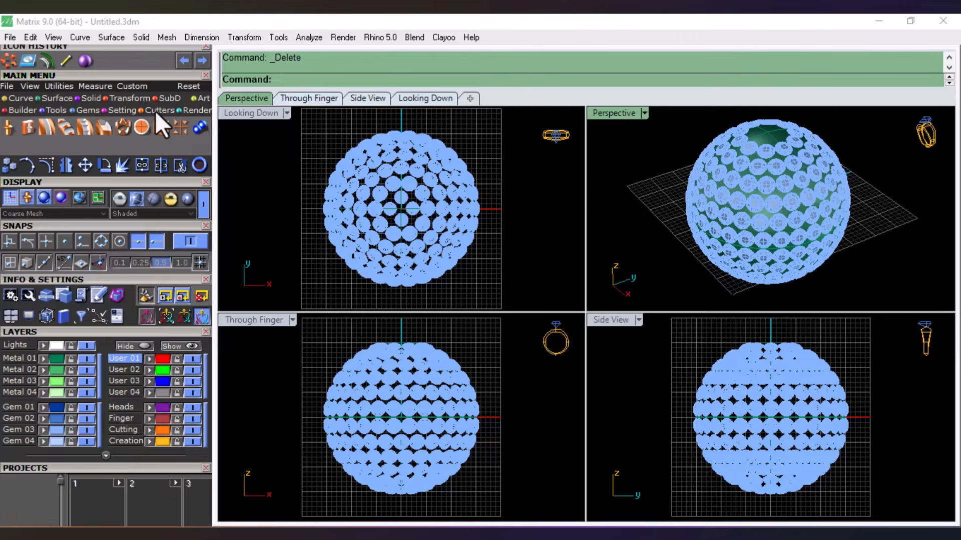
{"action": "left_click", "coordinate": [6, 129]}
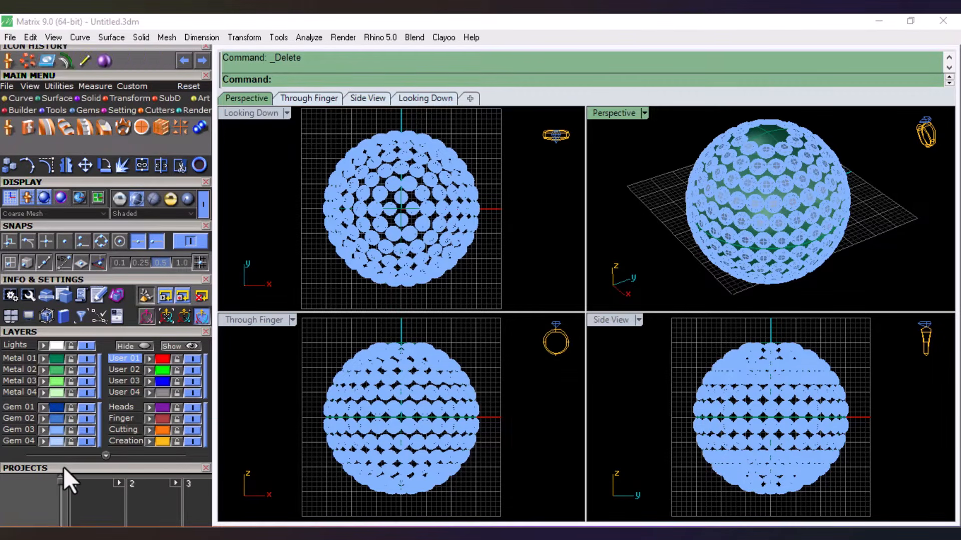
{"action": "left_click_drag", "start_coordinate": [63, 467], "coordinate": [104, 137]}
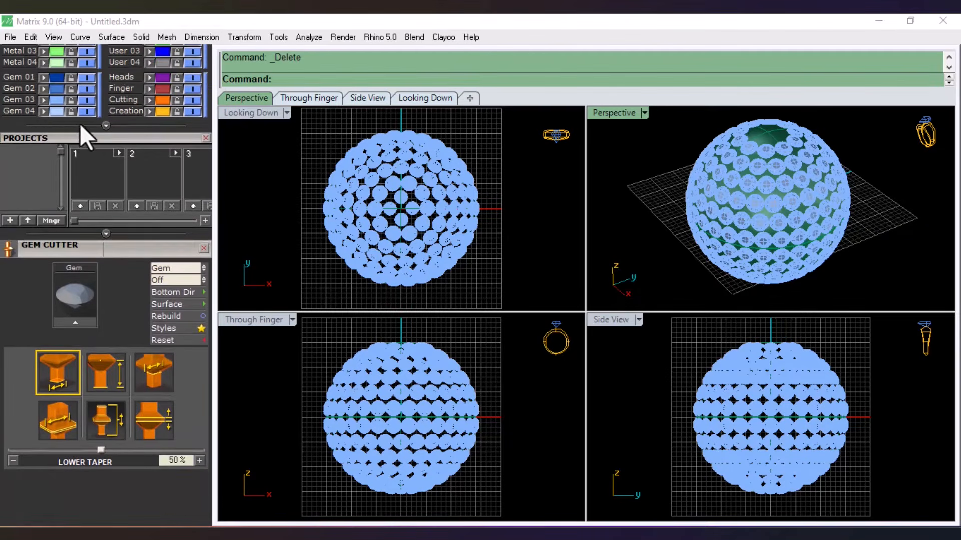
{"action": "left_click", "coordinate": [19, 99]}
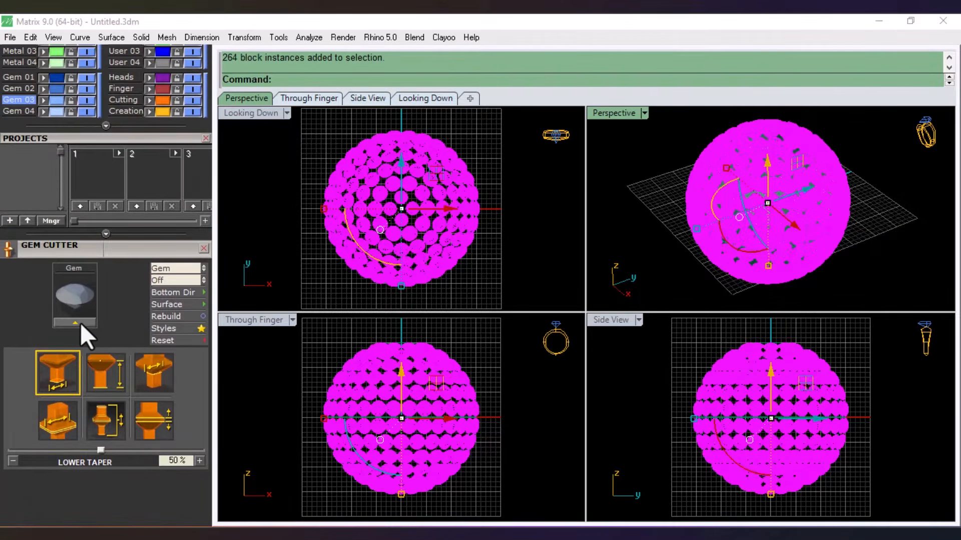
{"action": "left_click", "coordinate": [80, 323]}
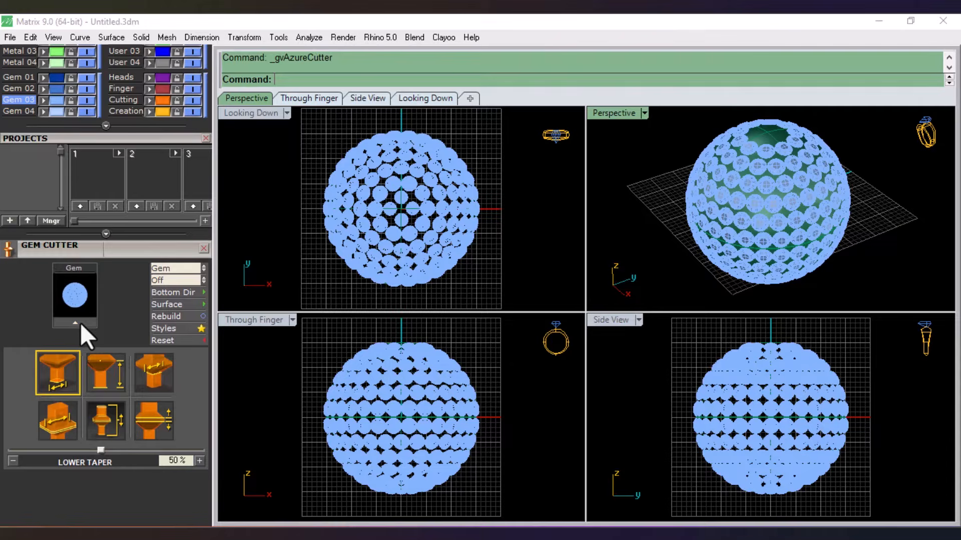
{"action": "right_click", "coordinate": [288, 356]}
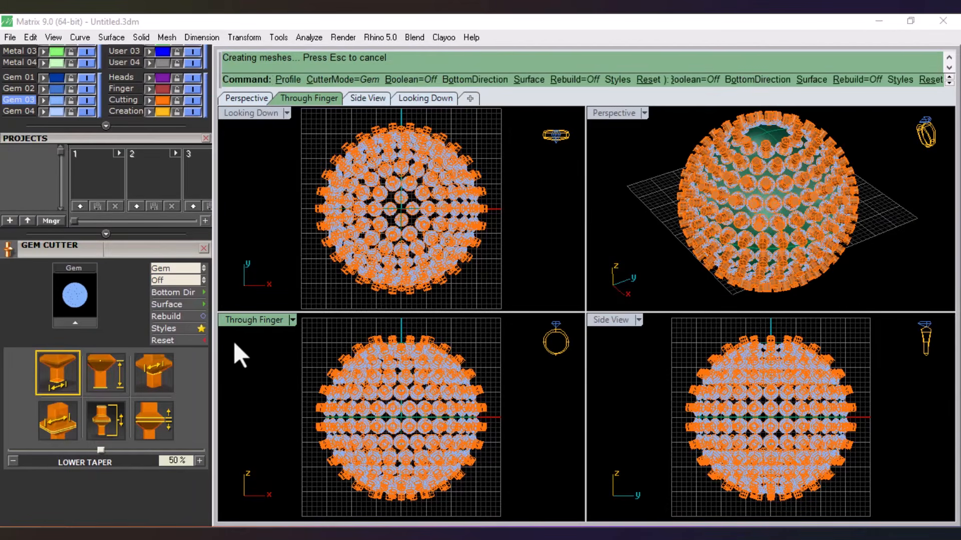
{"action": "left_click", "coordinate": [204, 248]}
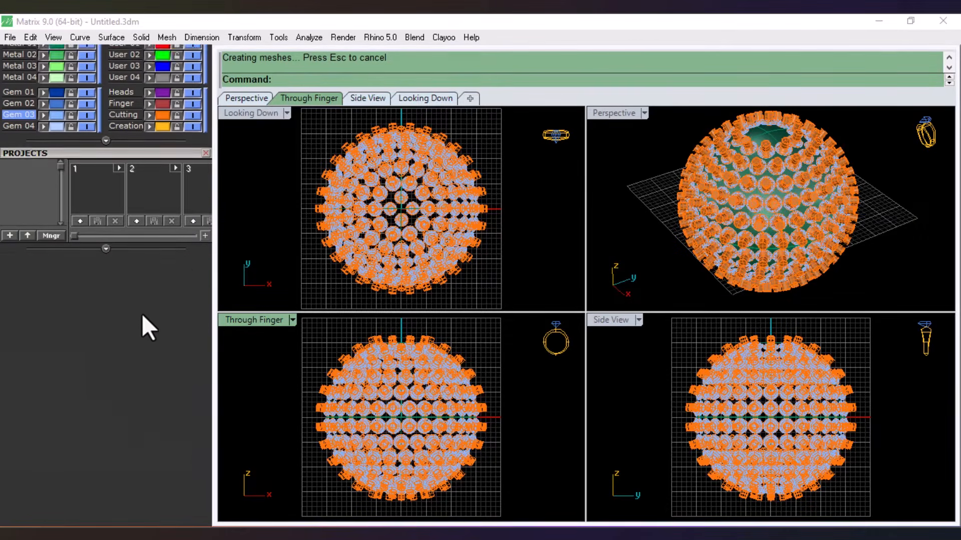
Step: Subtract all cutters on the Cutting layer from the Metal 01 sphere bodies with BooleanDifference
{"action": "scroll", "coordinate": [142, 313], "scroll_direction": "up", "scroll_amount": 5}
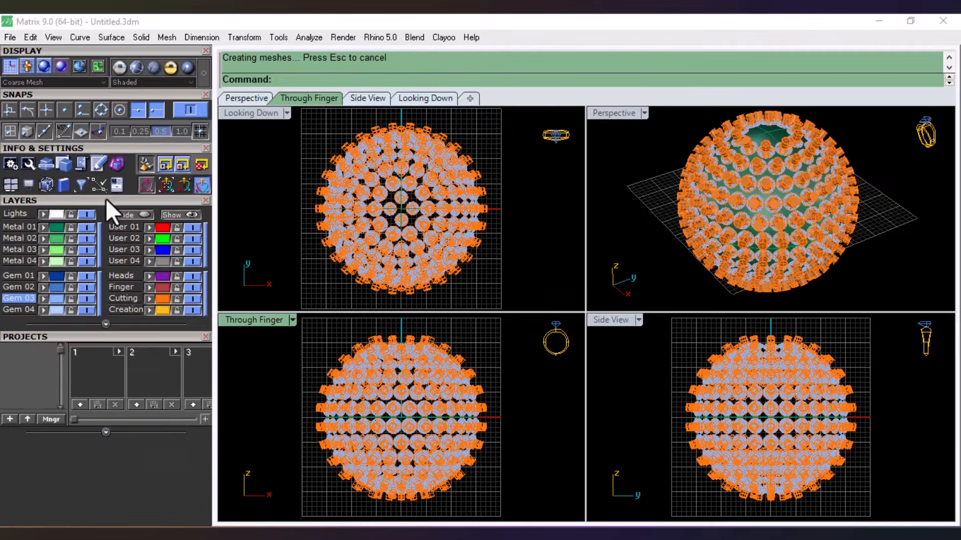
{"action": "scroll", "coordinate": [106, 198], "scroll_direction": "up", "scroll_amount": 3}
{"action": "scroll", "coordinate": [97, 292], "scroll_direction": "up", "scroll_amount": 2}
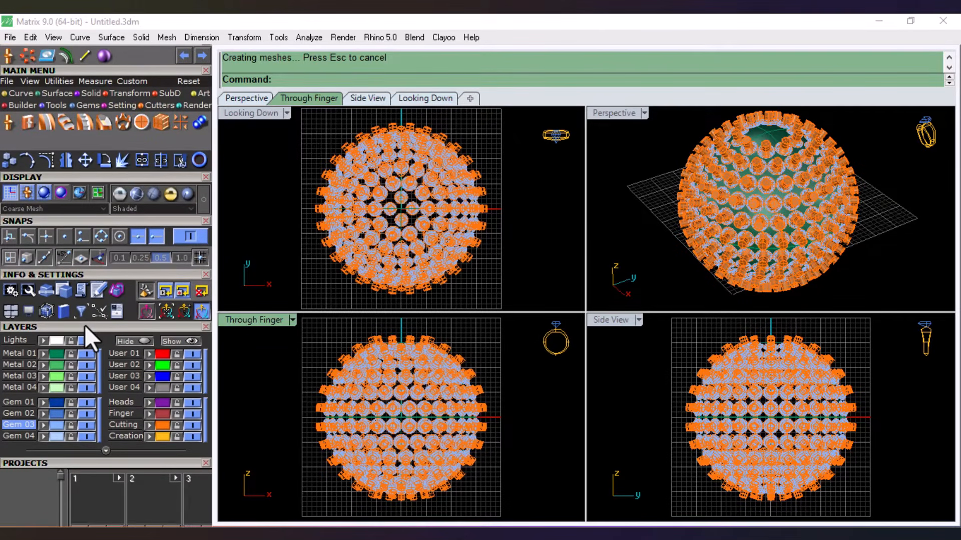
{"action": "left_click", "coordinate": [86, 93]}
{"action": "left_click", "coordinate": [27, 123]}
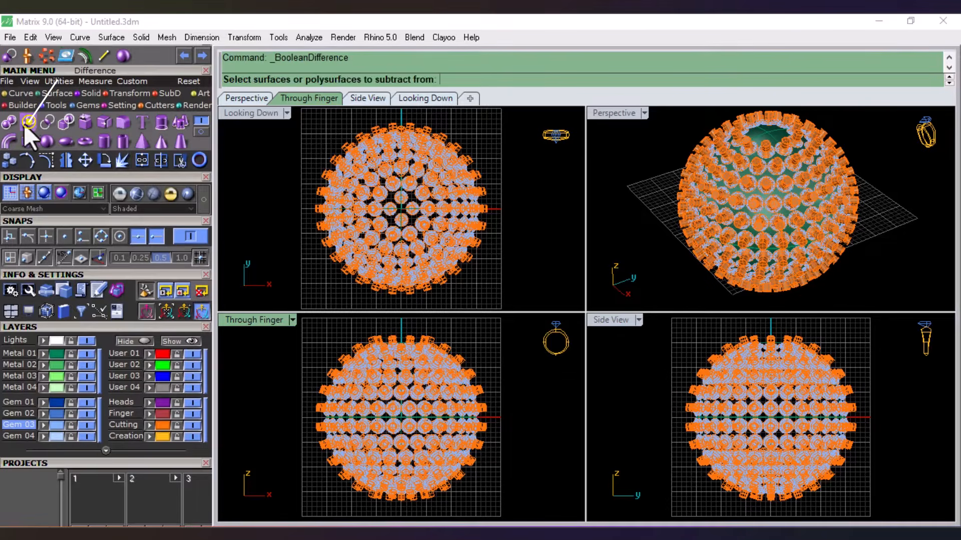
{"action": "left_click", "coordinate": [8, 354]}
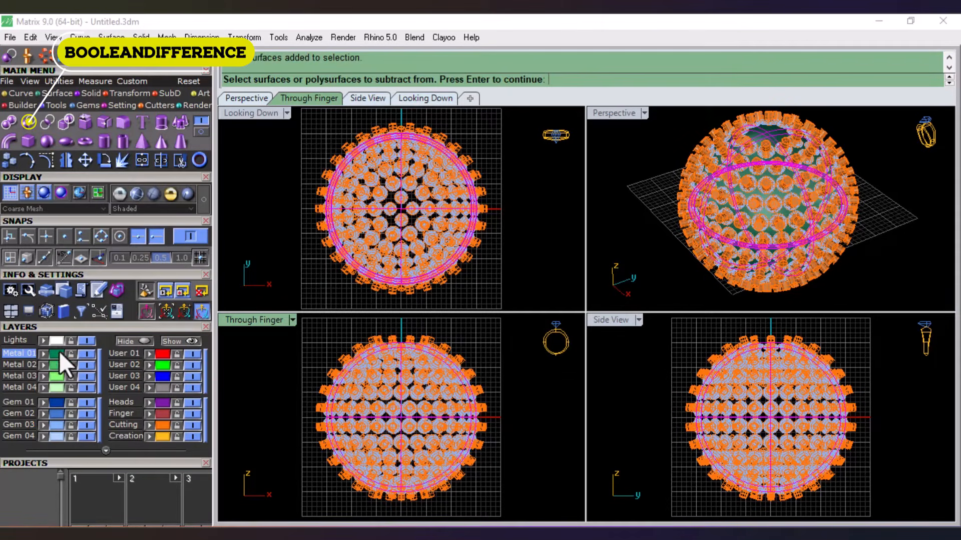
{"action": "right_click", "coordinate": [277, 350]}
{"action": "left_click", "coordinate": [123, 424]}
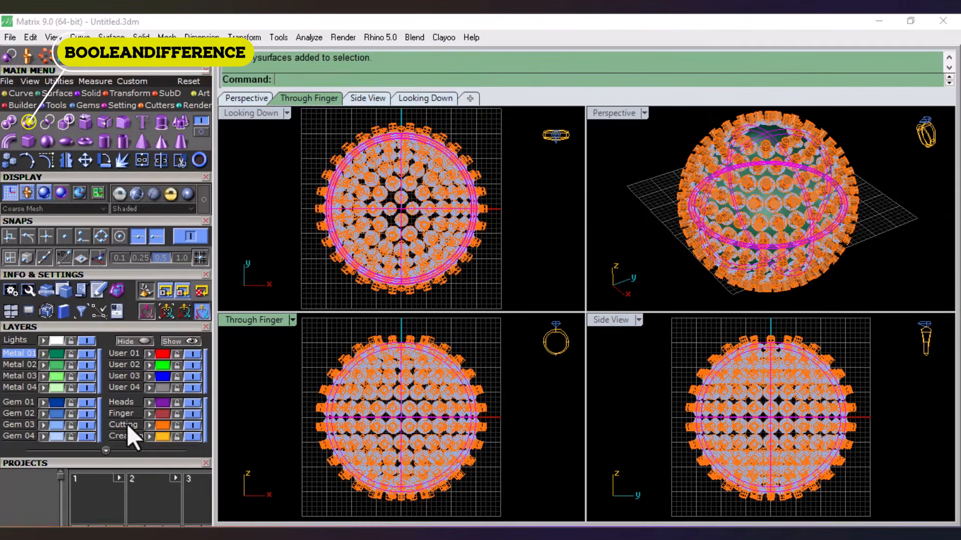
{"action": "right_click", "coordinate": [248, 386]}
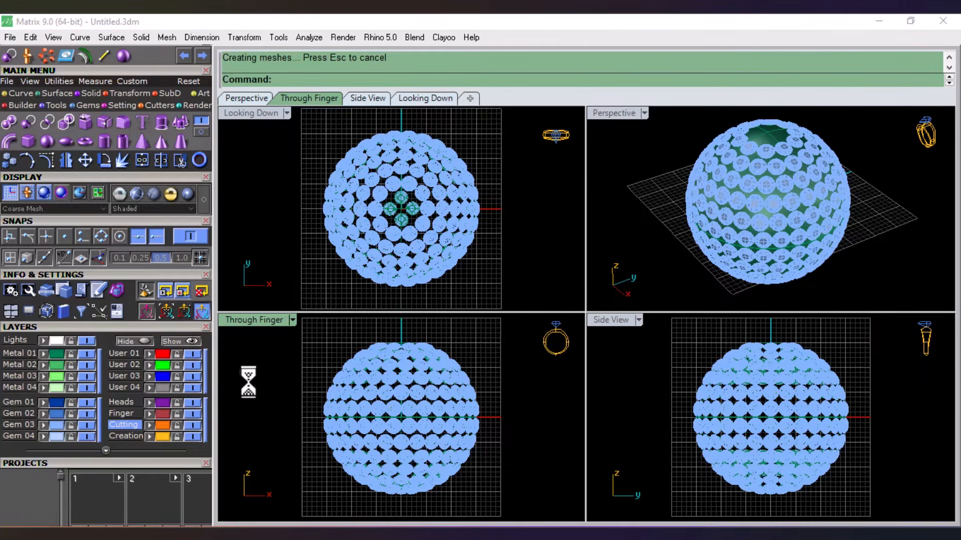
Step: Hide the Gem 03 layer and inspect the cut gem seats around the metal sphere
{"action": "left_click", "coordinate": [86, 426]}
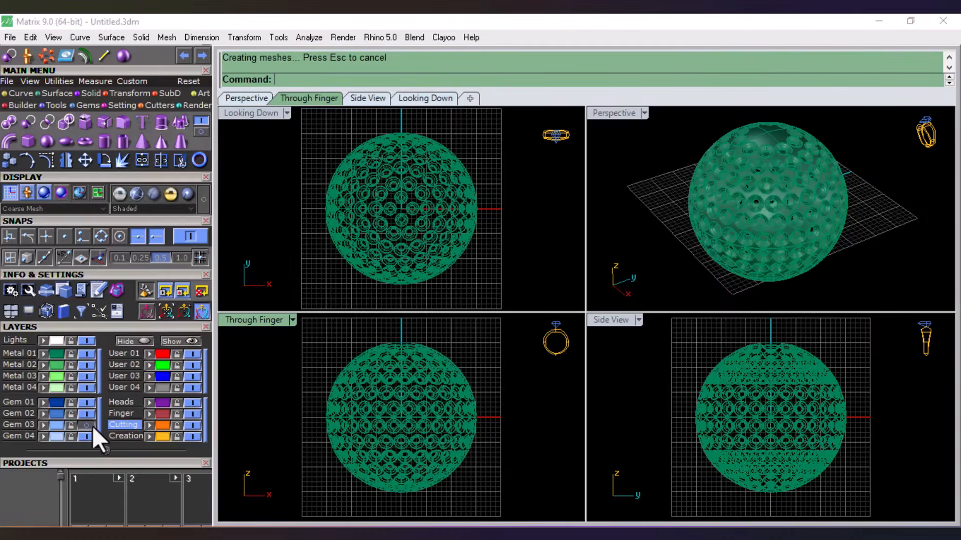
{"action": "right_click_drag", "start_coordinate": [662, 275], "coordinate": [689, 176]}
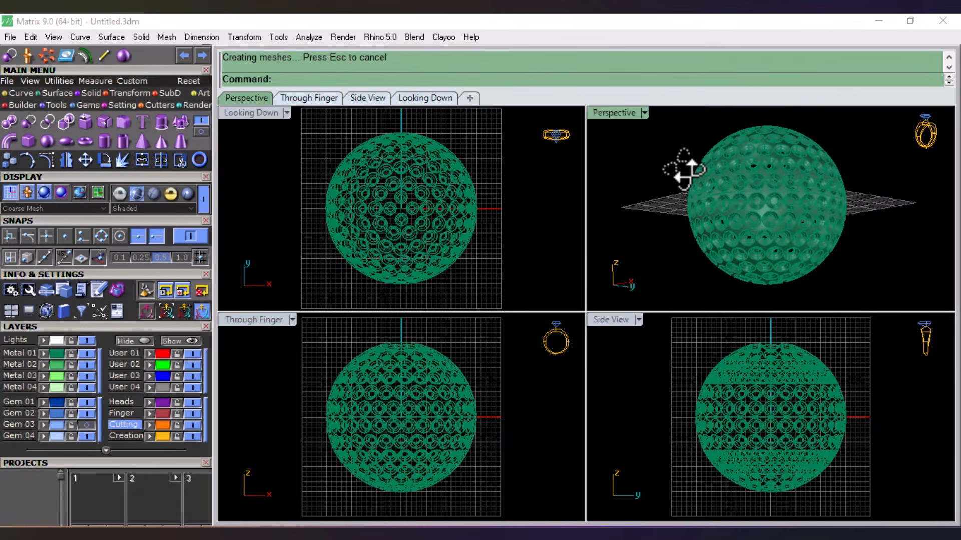
{"action": "right_click_drag", "start_coordinate": [674, 210], "coordinate": [654, 231]}
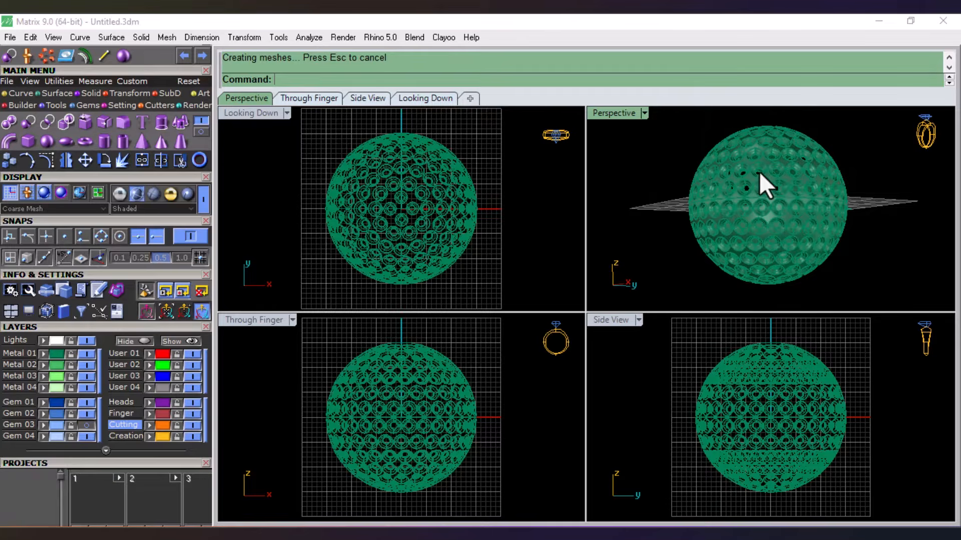
{"action": "right_click_drag", "start_coordinate": [765, 187], "coordinate": [700, 257]}
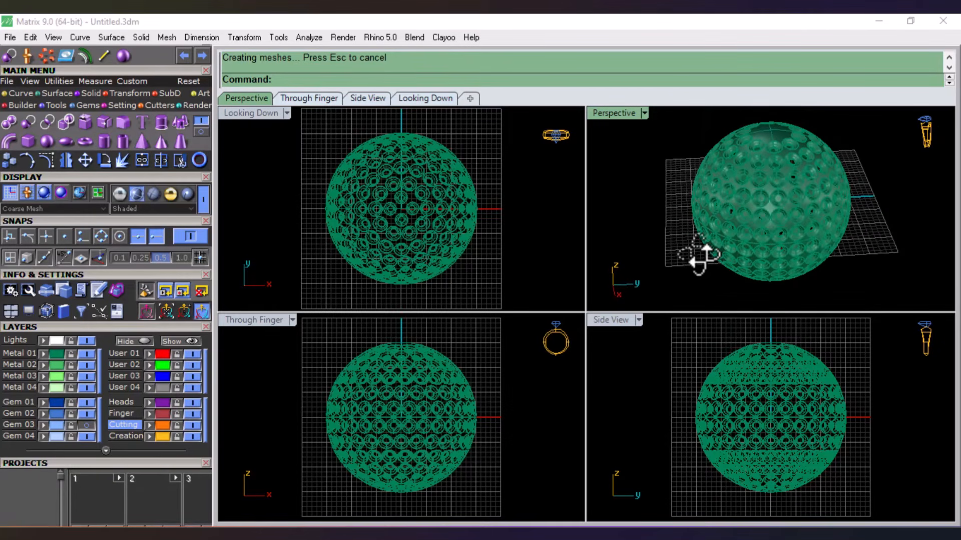
{"action": "right_click_drag", "start_coordinate": [778, 274], "coordinate": [769, 255]}
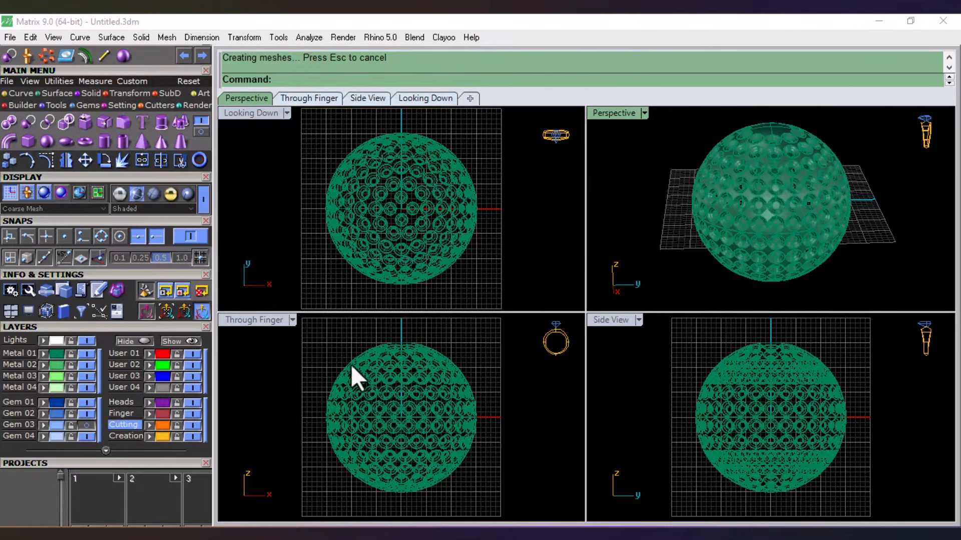
Step: Turn the Gem 03 layer's visibility back on and make User 03 the current layer
{"action": "left_click", "coordinate": [83, 424]}
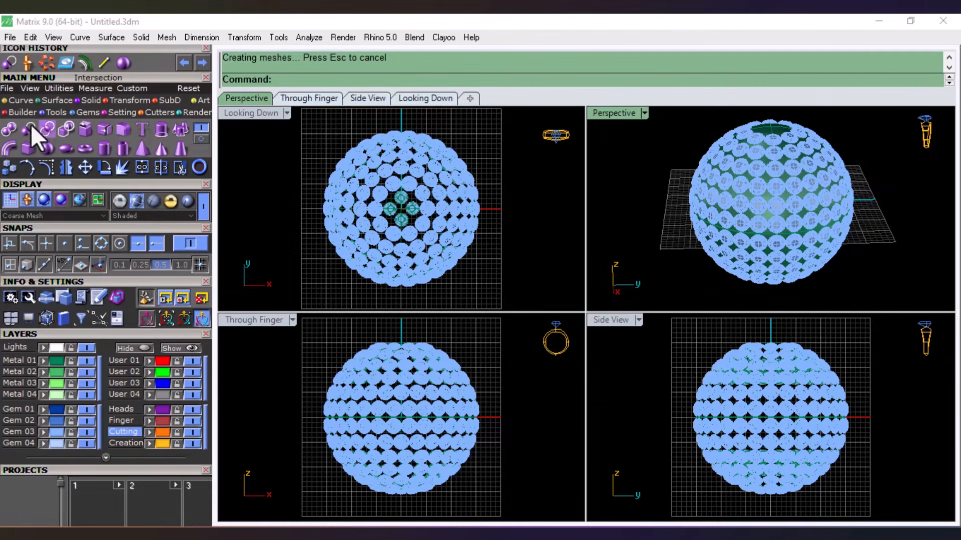
{"action": "left_click", "coordinate": [23, 100]}
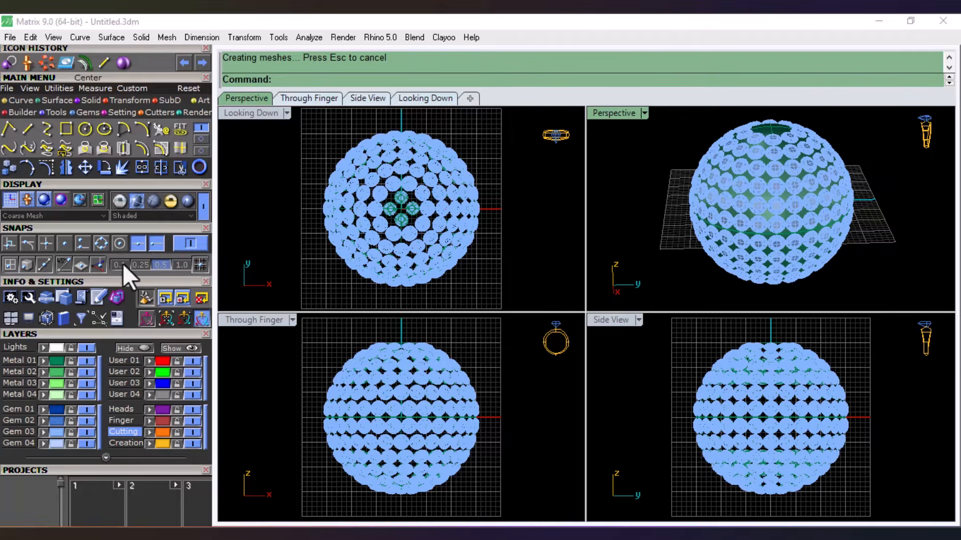
{"action": "left_click", "coordinate": [124, 383]}
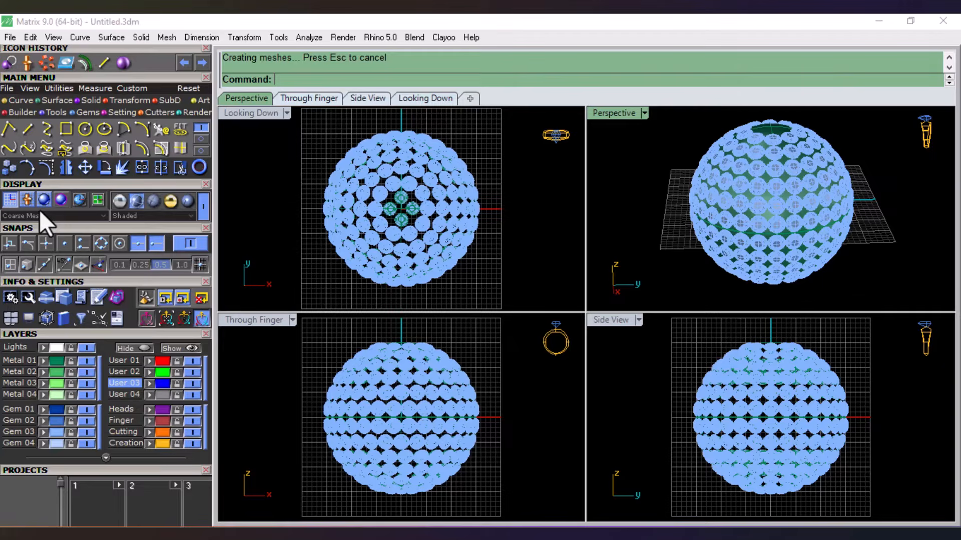
Step: With object snaps off, draw a semicircular arc in the Through Finger view, centred on the vertical axis at the sphere's top opening
{"action": "left_click", "coordinate": [124, 128]}
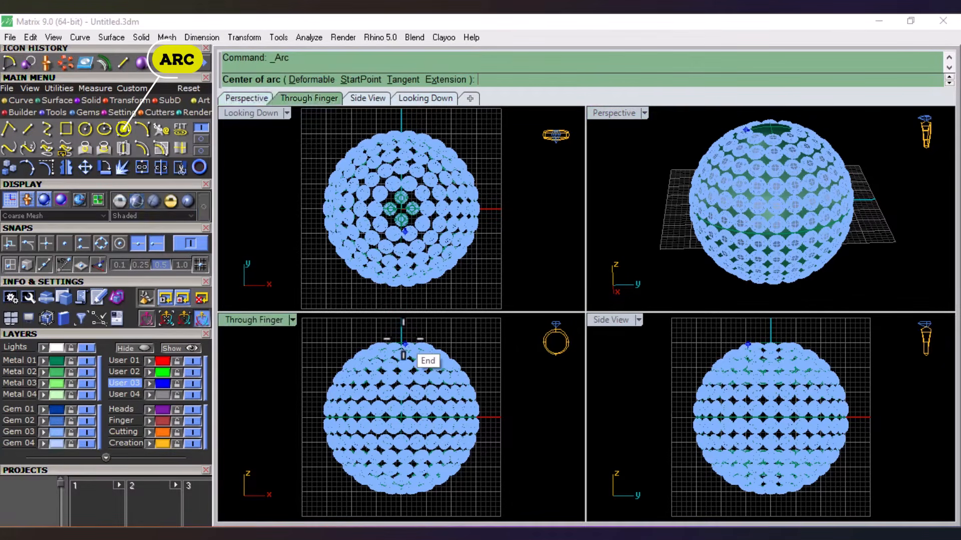
{"action": "scroll", "coordinate": [404, 350], "scroll_direction": "up", "scroll_amount": 4}
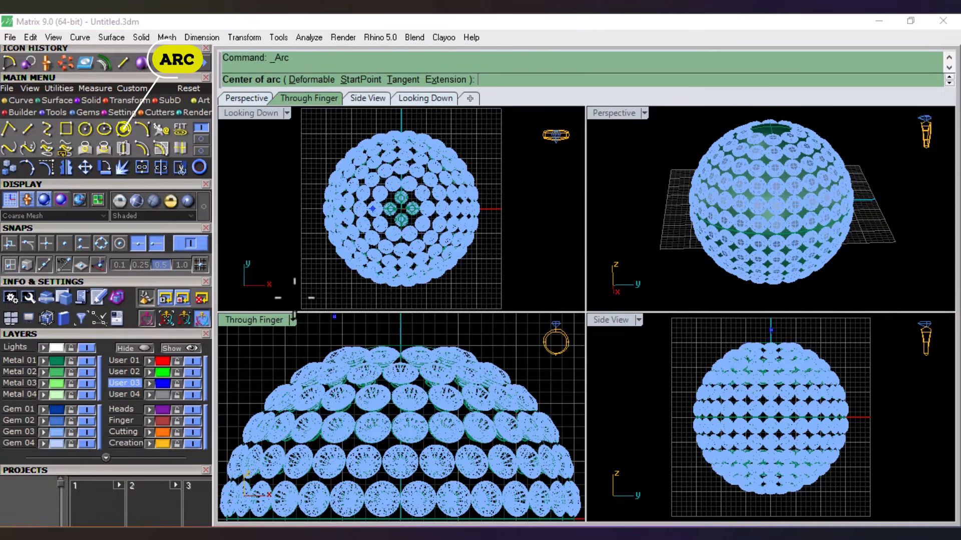
{"action": "left_click", "coordinate": [190, 244]}
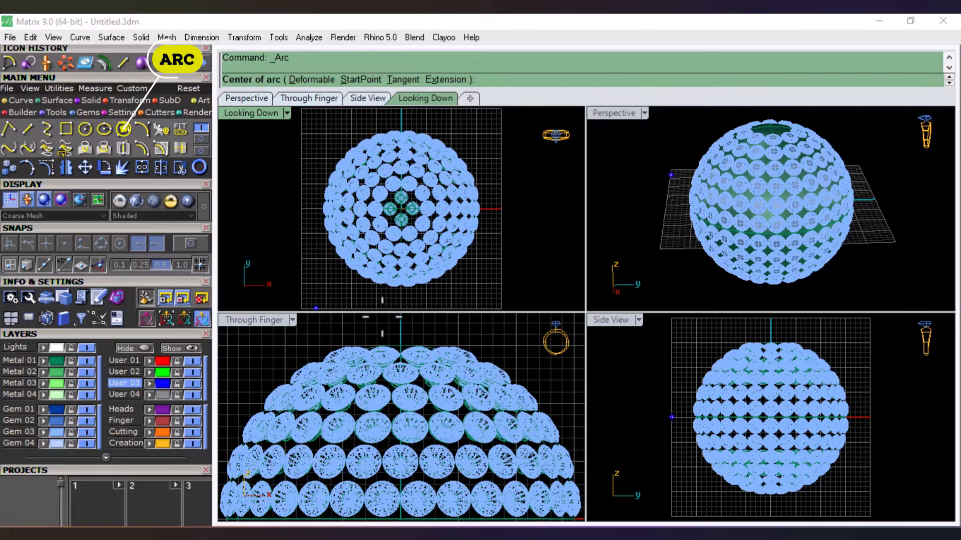
{"action": "left_click", "coordinate": [400, 347]}
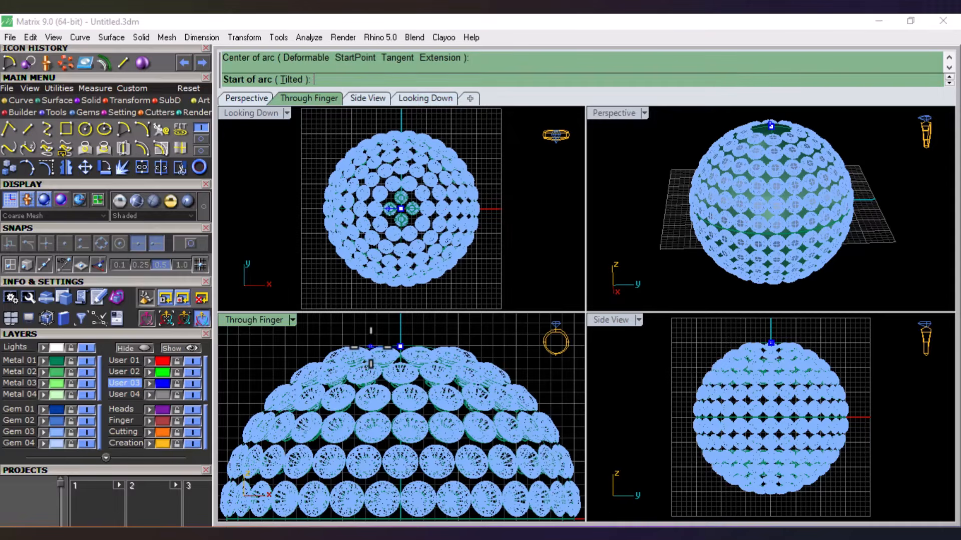
{"action": "left_click", "coordinate": [371, 347]}
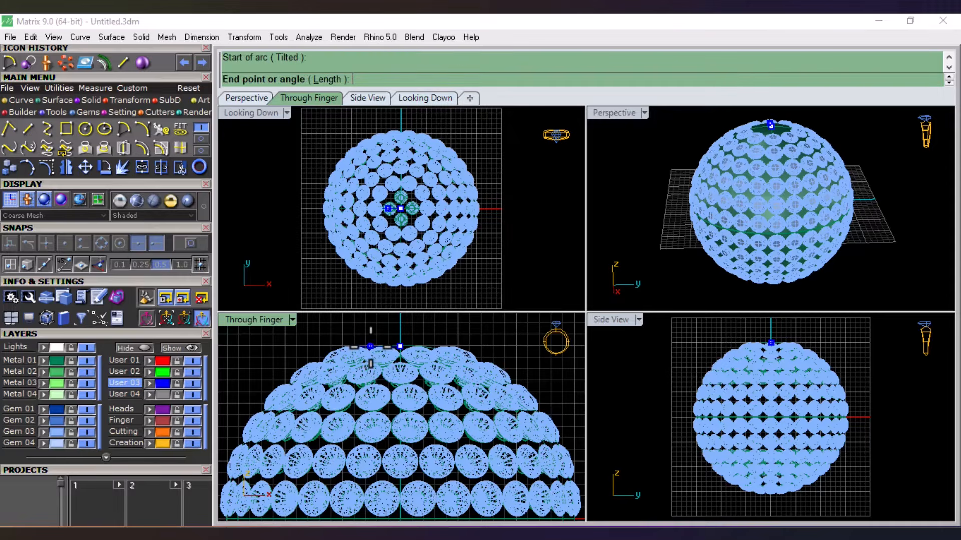
{"action": "left_click", "coordinate": [424, 347]}
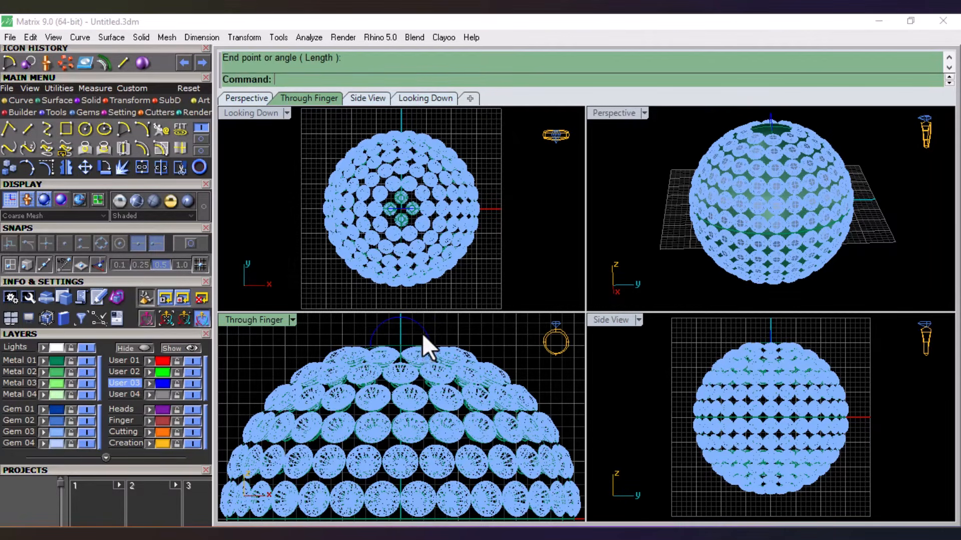
Step: Pipe the semicircular arc with round caps to form a thin solid loop on top of the sphere
{"action": "left_click", "coordinate": [422, 334]}
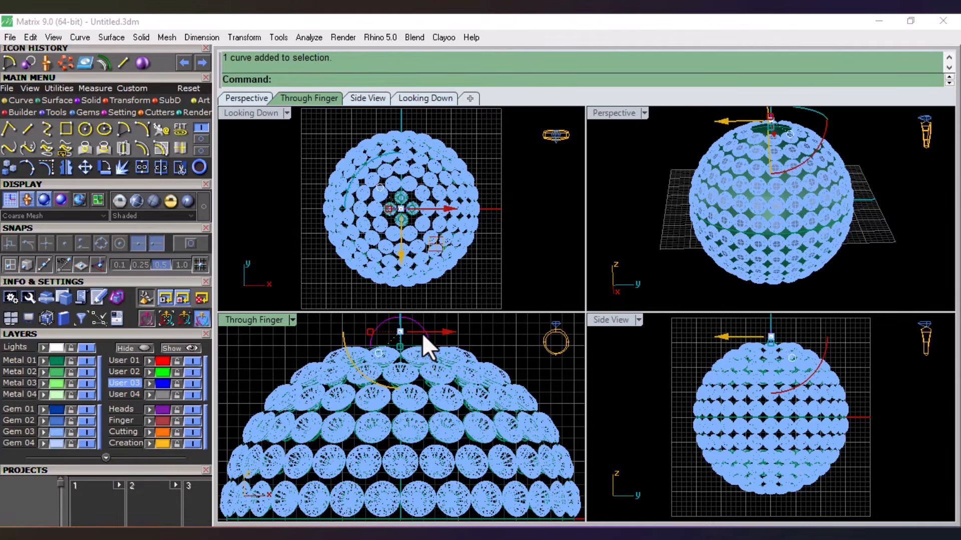
{"action": "left_click", "coordinate": [85, 101]}
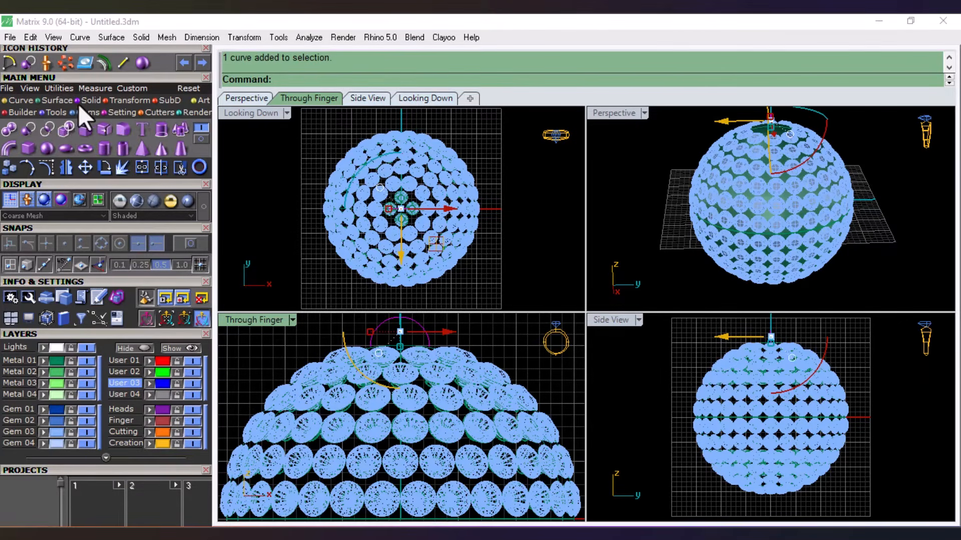
{"action": "left_click", "coordinate": [8, 152]}
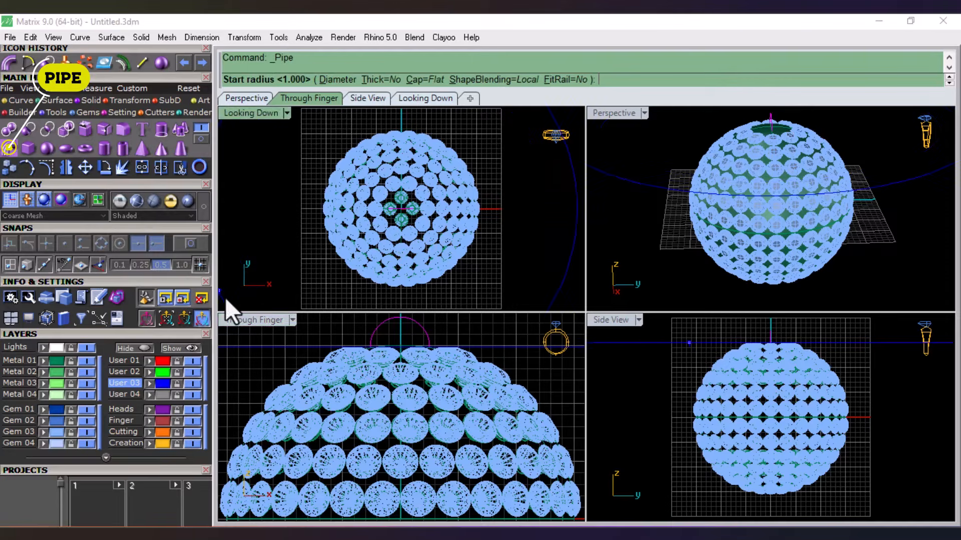
{"action": "scroll", "coordinate": [370, 340], "scroll_direction": "up", "scroll_amount": 2}
{"action": "scroll", "coordinate": [370, 349], "scroll_direction": "up", "scroll_amount": 1}
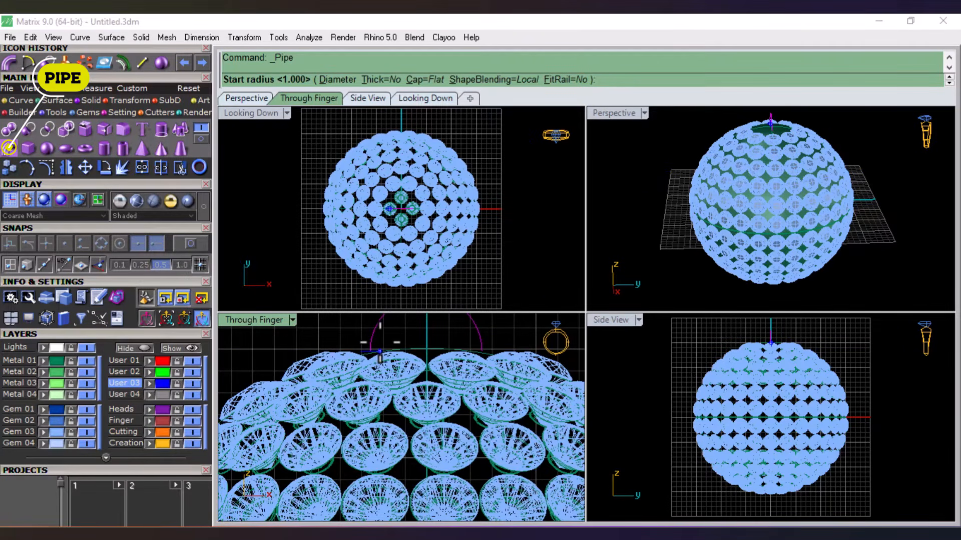
{"action": "left_click", "coordinate": [425, 79]}
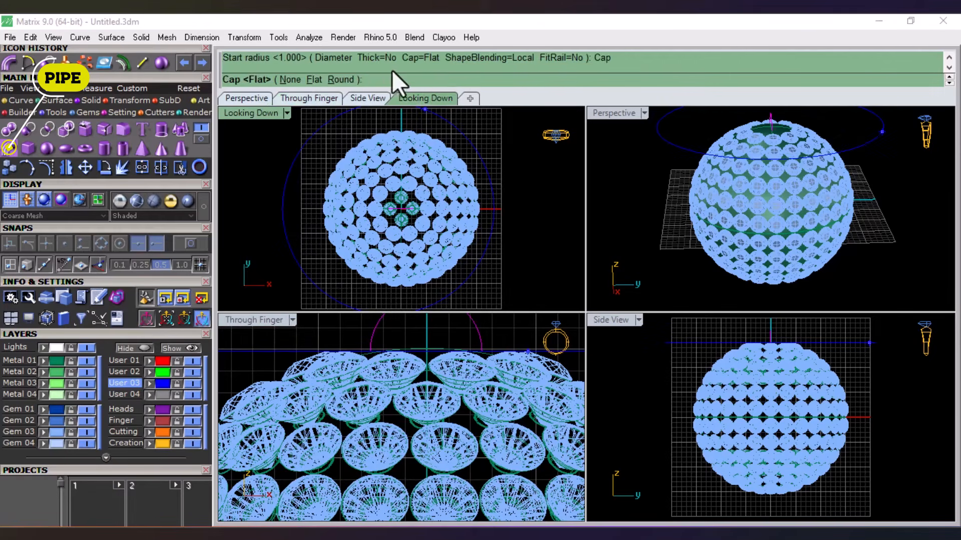
{"action": "left_click", "coordinate": [331, 79]}
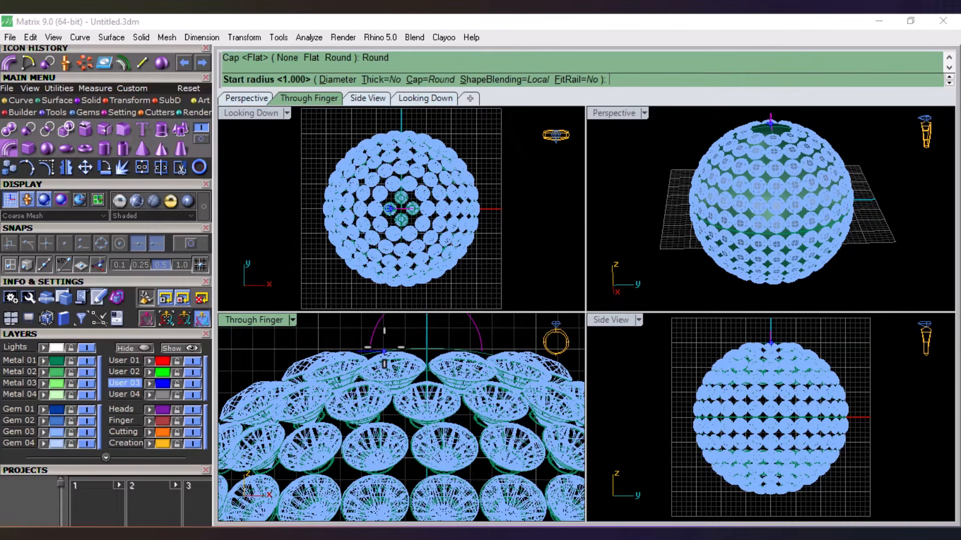
{"action": "left_click", "coordinate": [384, 352]}
{"action": "left_click", "coordinate": [404, 345]}
{"action": "key", "text": "Return"}
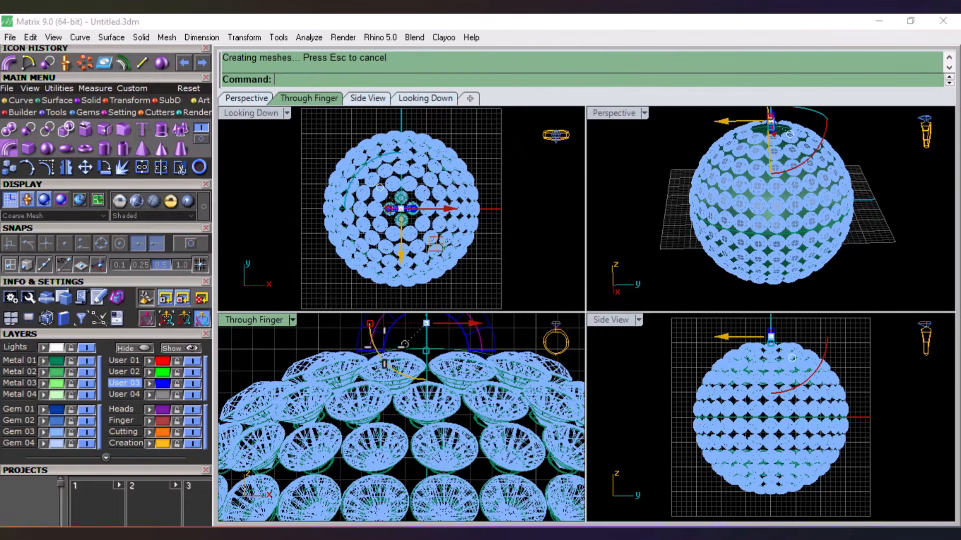
Step: On the Creation layer, create an upright torus in the Through Finger view, centred on the blue loop's upper part and larger than the loop
{"action": "left_click", "coordinate": [630, 209]}
{"action": "right_click_drag", "start_coordinate": [632, 208], "coordinate": [765, 206]}
{"action": "scroll", "coordinate": [443, 341], "scroll_direction": "down", "scroll_amount": 5}
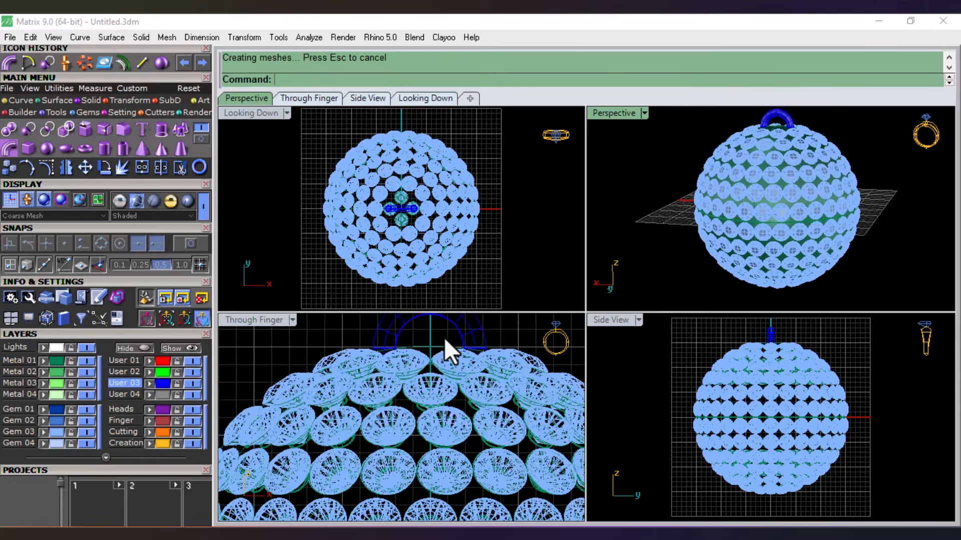
{"action": "right_click_drag", "start_coordinate": [436, 350], "coordinate": [414, 379]}
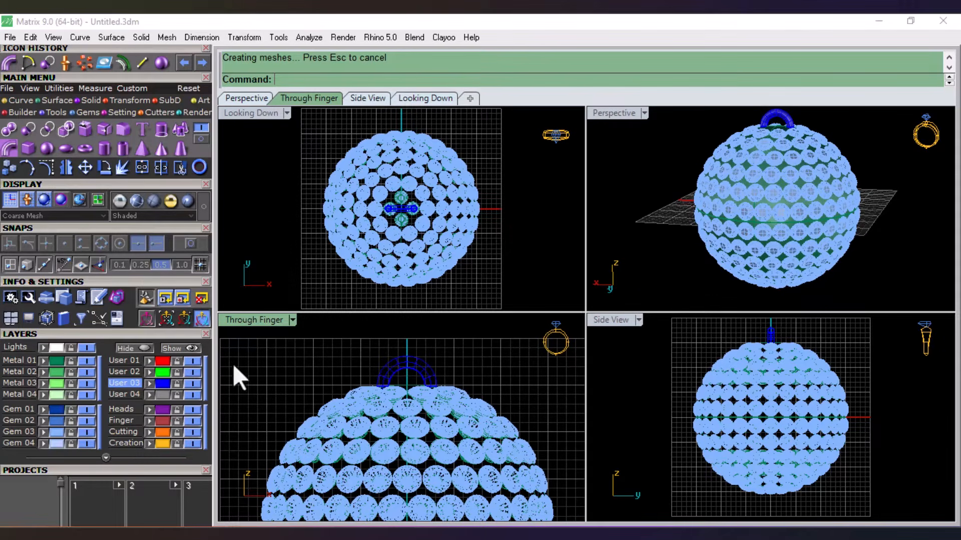
{"action": "left_click", "coordinate": [121, 443]}
{"action": "left_click", "coordinate": [85, 148]}
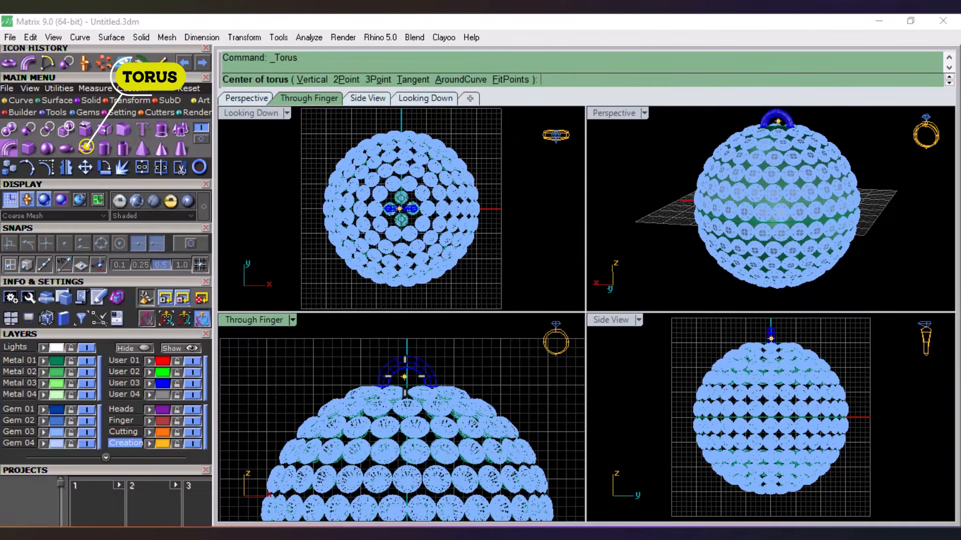
{"action": "left_click", "coordinate": [190, 243]}
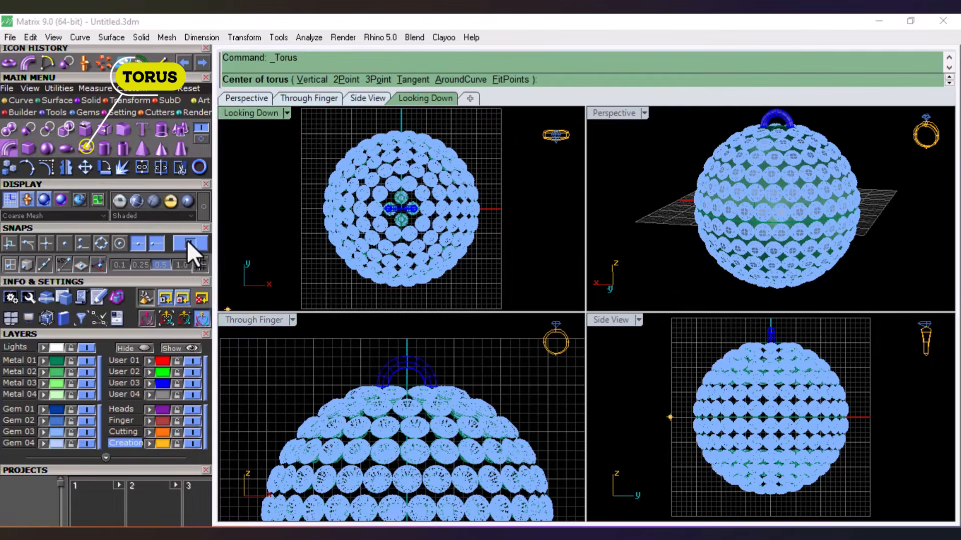
{"action": "left_click", "coordinate": [406, 361]}
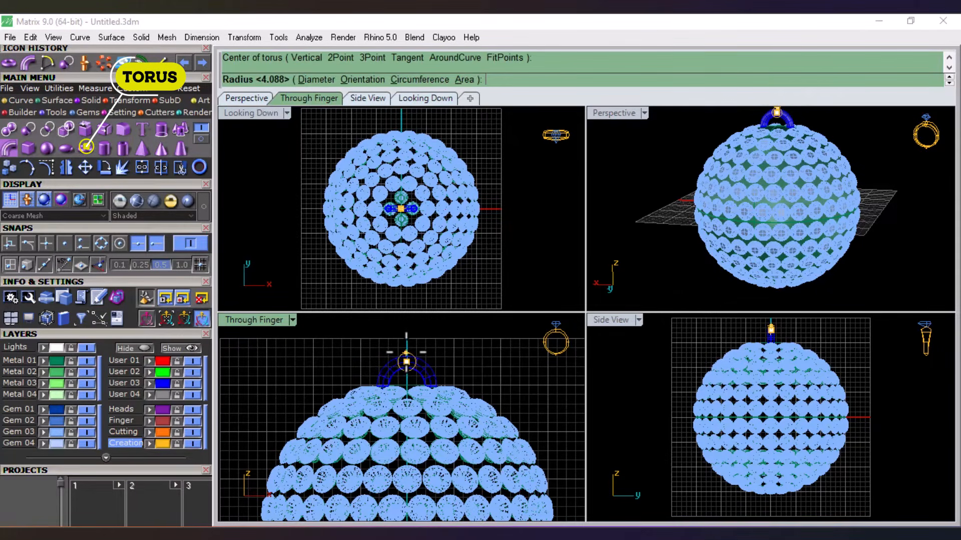
{"action": "left_click", "coordinate": [454, 354]}
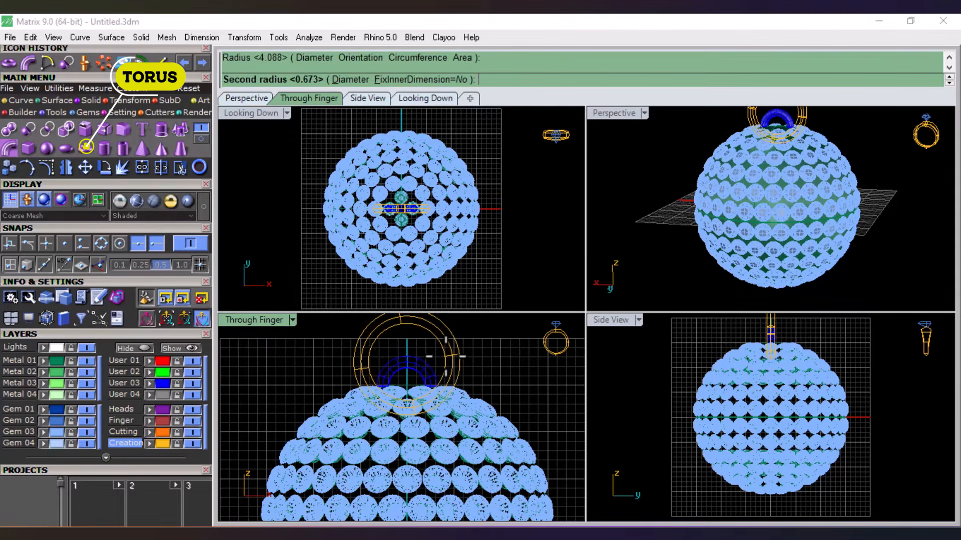
{"action": "key", "text": "Return"}
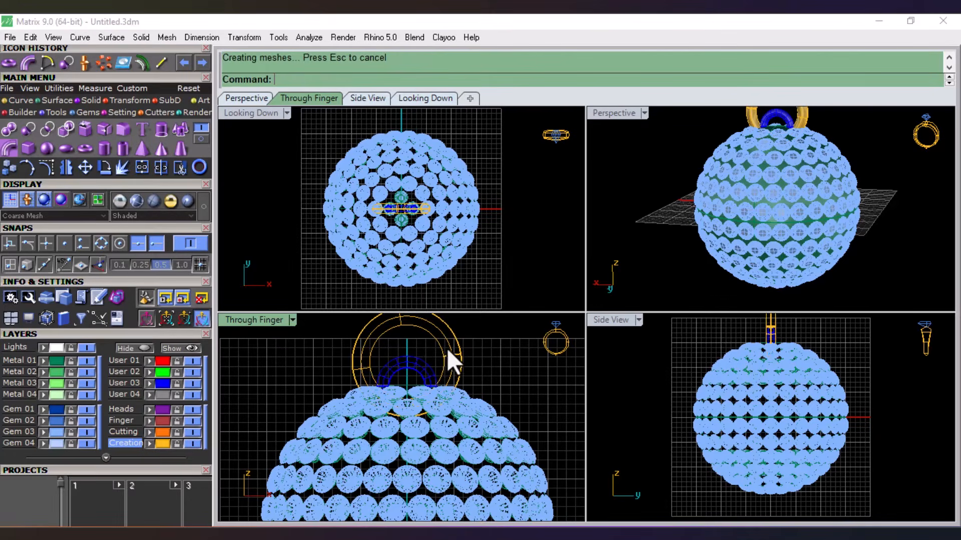
Step: Move the torus up so its lower part passes through the blue loop, and rotate it 90° about the vertical axis
{"action": "scroll", "coordinate": [440, 350], "scroll_direction": "down", "scroll_amount": 4}
{"action": "right_click_drag", "start_coordinate": [435, 357], "coordinate": [426, 384]}
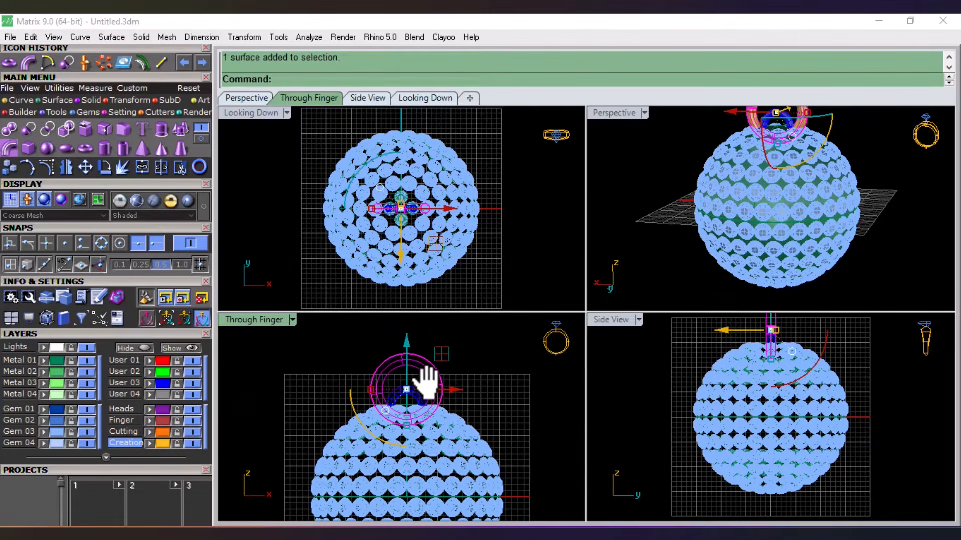
{"action": "left_click_drag", "start_coordinate": [407, 366], "coordinate": [412, 349]}
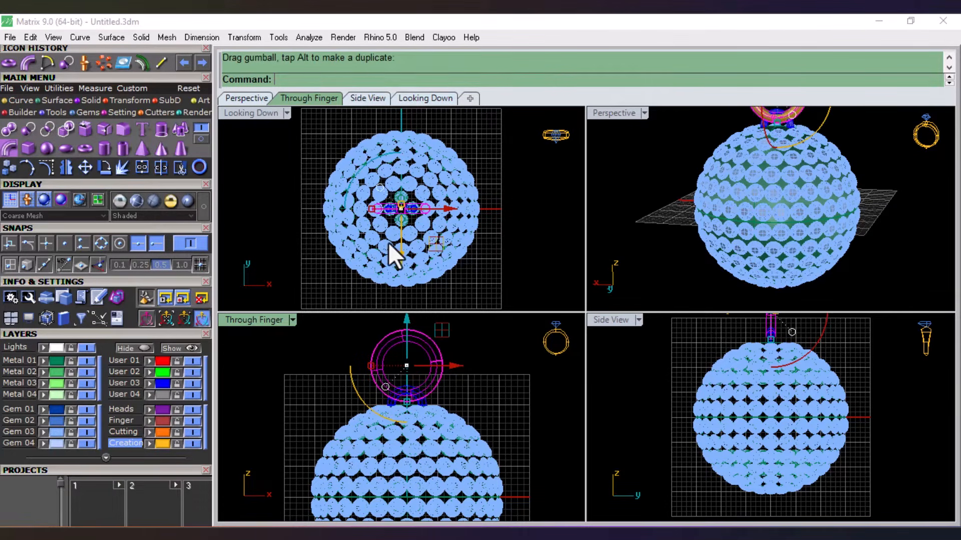
{"action": "left_click_drag", "start_coordinate": [359, 169], "coordinate": [381, 265]}
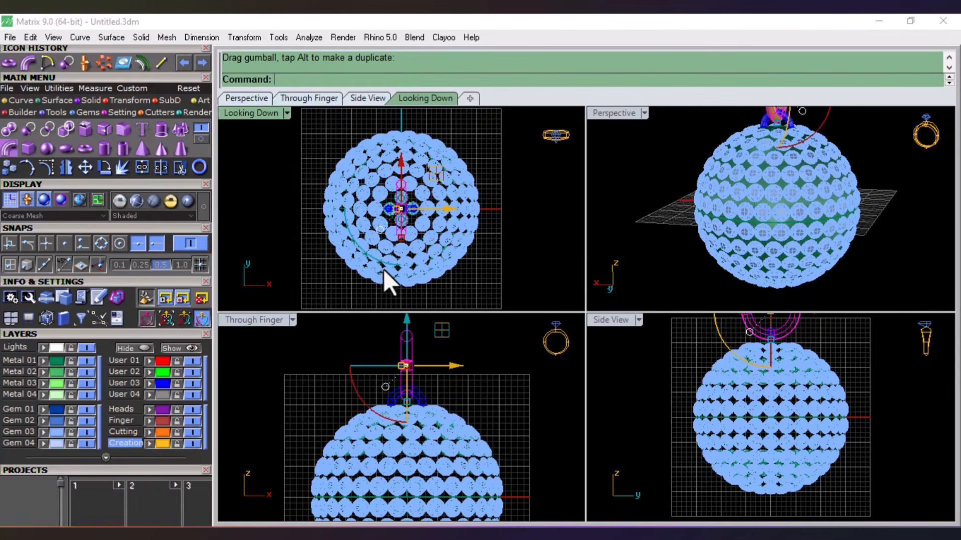
{"action": "left_click", "coordinate": [378, 340]}
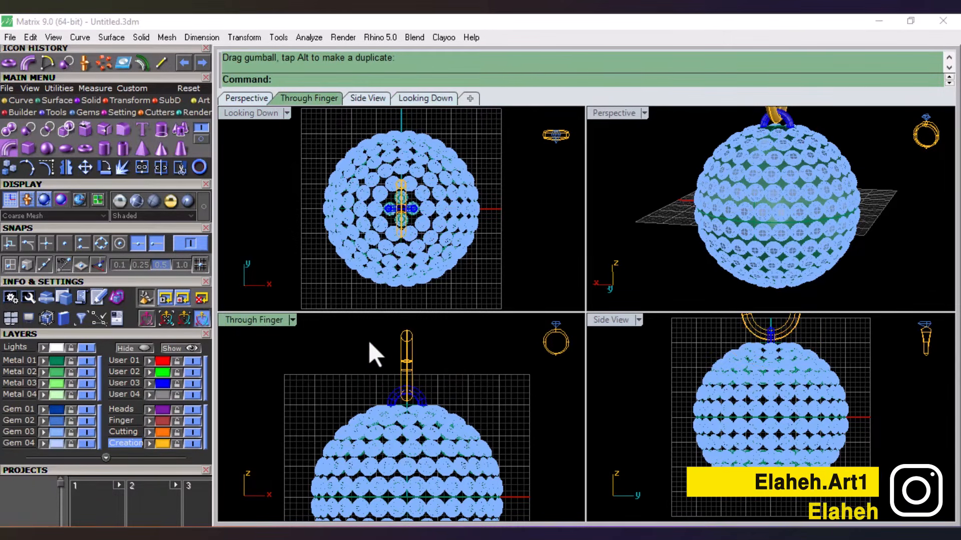
Step: Undo the last drag of the torus ring above the sphere and deselect it
{"action": "scroll", "coordinate": [688, 198], "scroll_direction": "down", "scroll_amount": 4}
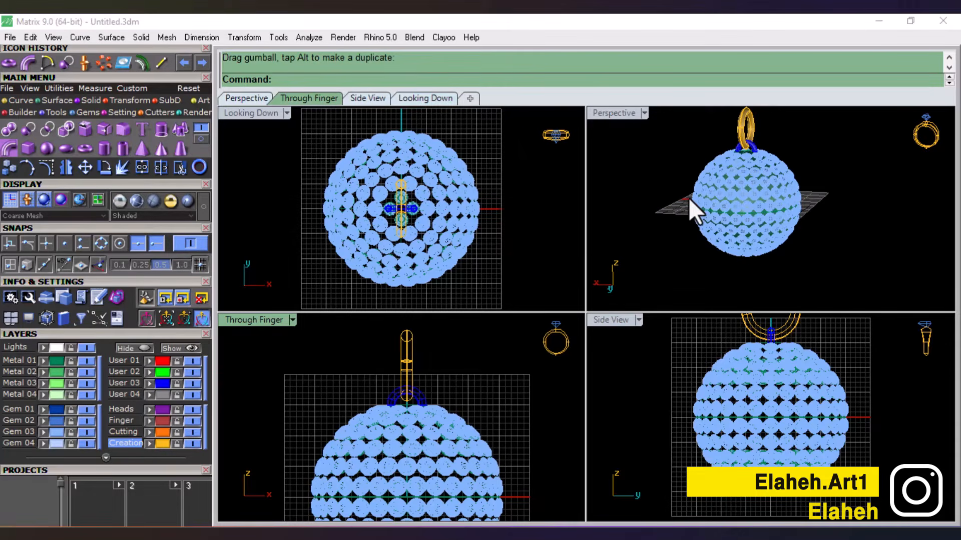
{"action": "right_click_drag", "start_coordinate": [688, 197], "coordinate": [695, 214], "text": "shift"}
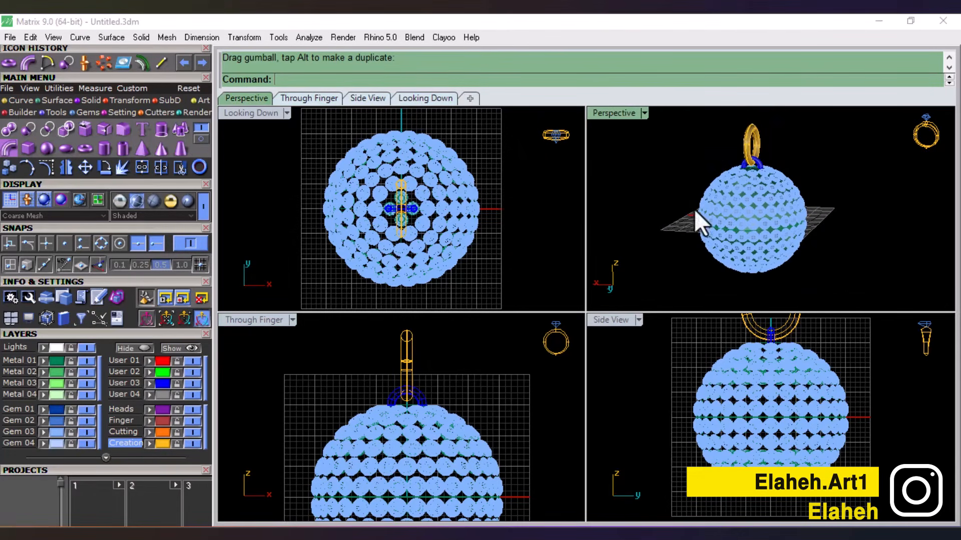
{"action": "left_click", "coordinate": [439, 331]}
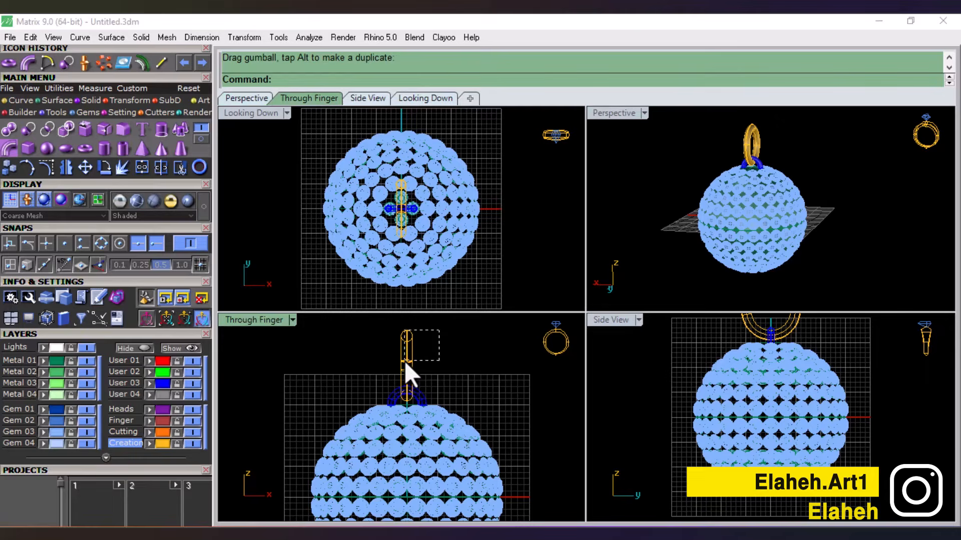
{"action": "left_click_drag", "start_coordinate": [406, 364], "coordinate": [403, 366]}
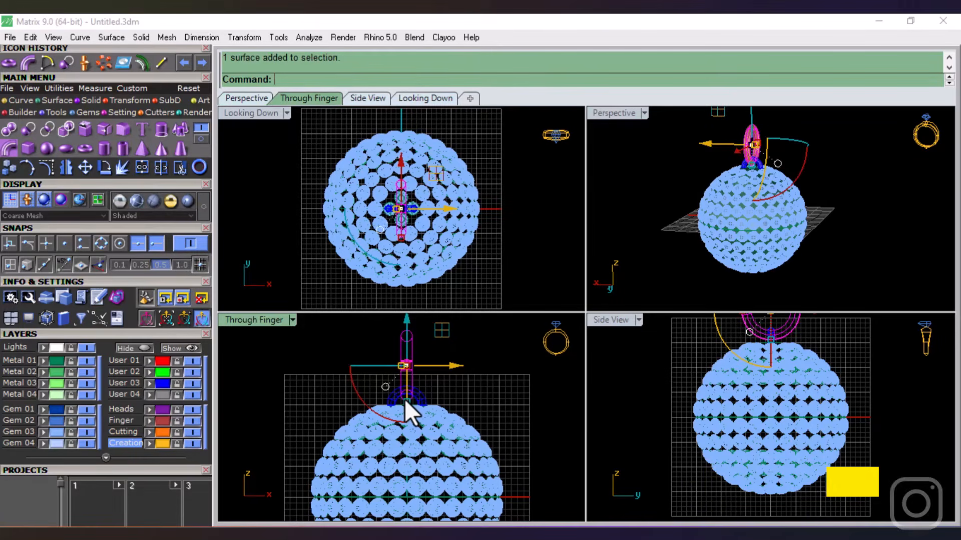
{"action": "key", "text": "ctrl+z"}
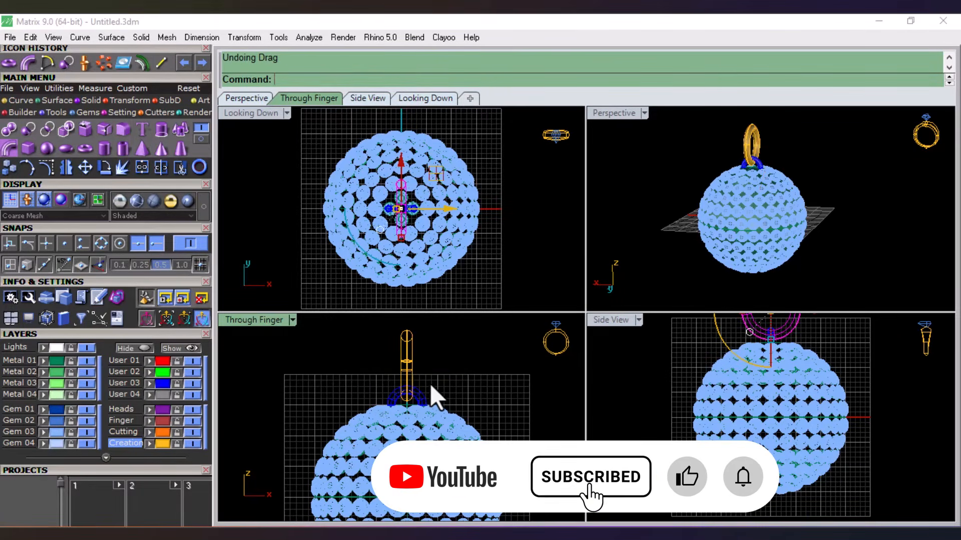
{"action": "key", "text": "Escape"}
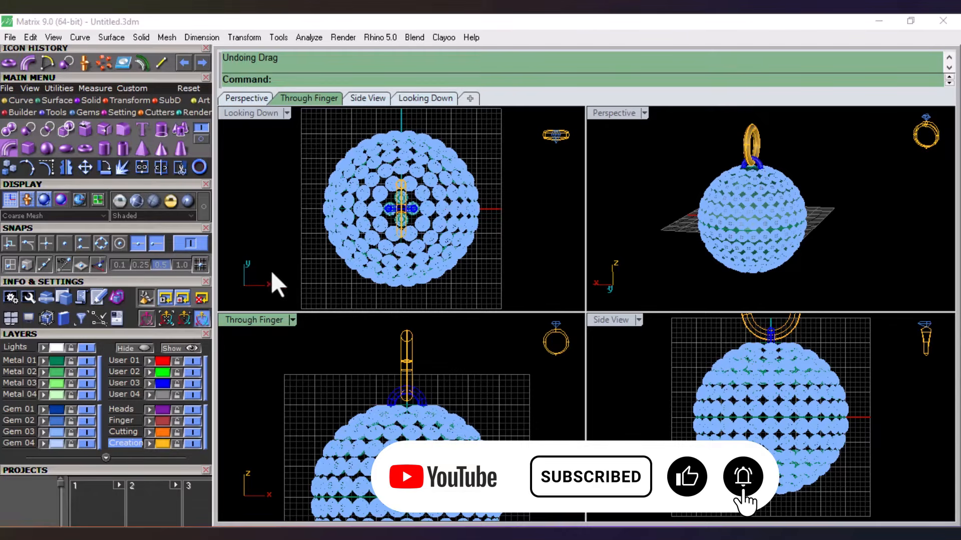
Step: Cage-edit the torus with a bounding-box cage in CPlane coordinates, using 4 points and degree 3 in X, Y and Z and the Global region
{"action": "left_click", "coordinate": [131, 100]}
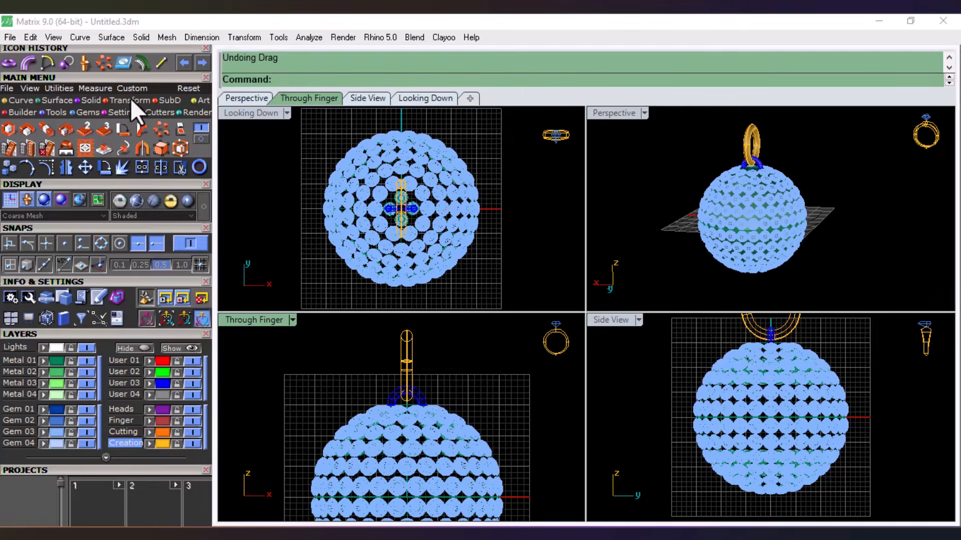
{"action": "left_click", "coordinate": [177, 147]}
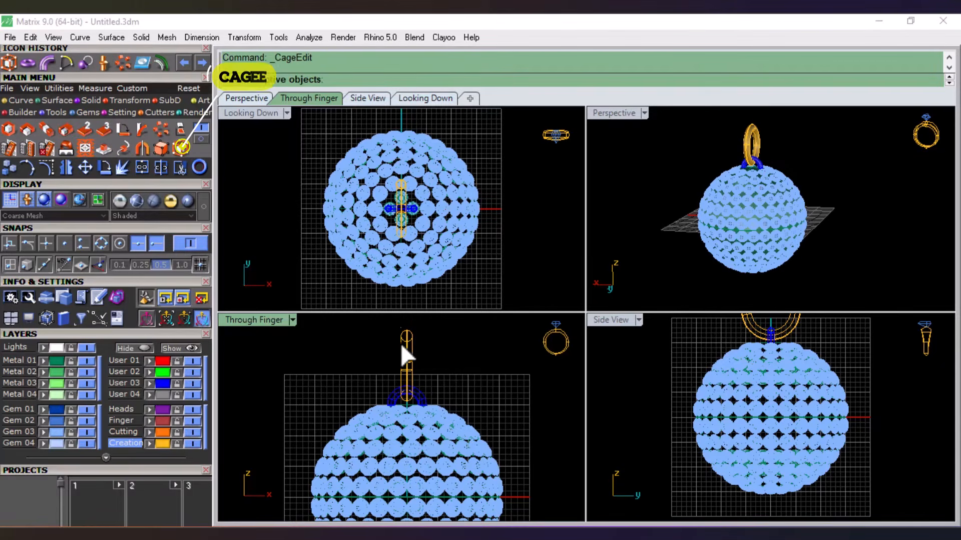
{"action": "left_click", "coordinate": [412, 360]}
{"action": "key", "text": "Return"}
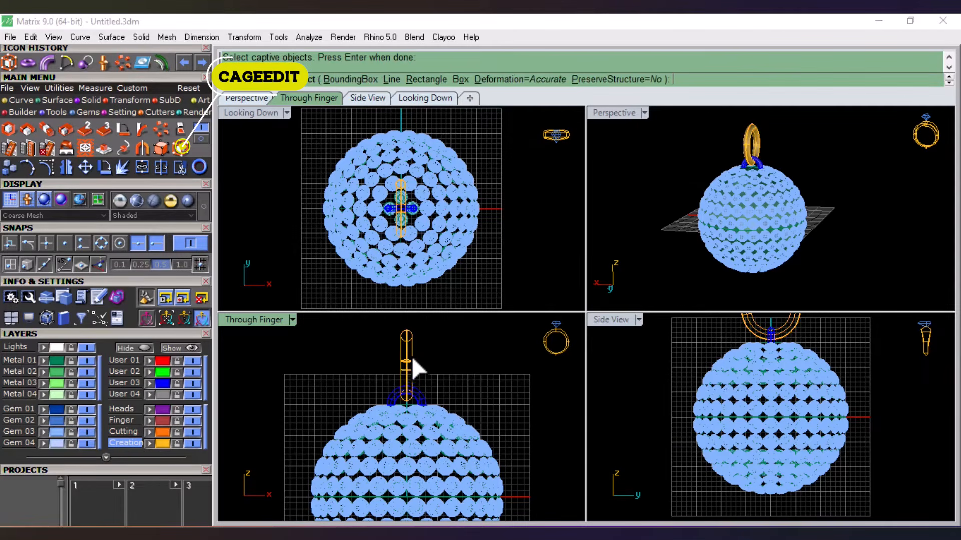
{"action": "left_click", "coordinate": [350, 80]}
{"action": "left_click", "coordinate": [350, 79]}
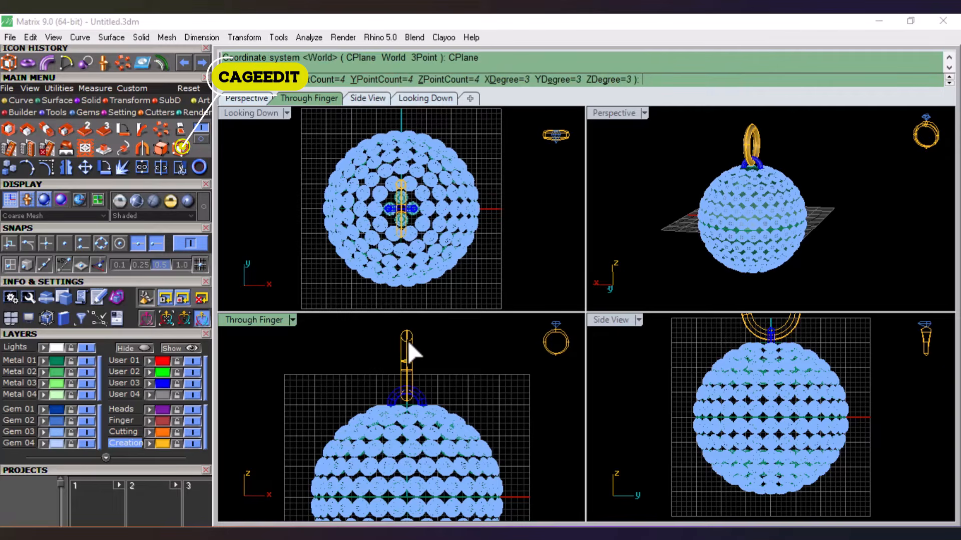
{"action": "key", "text": "Return"}
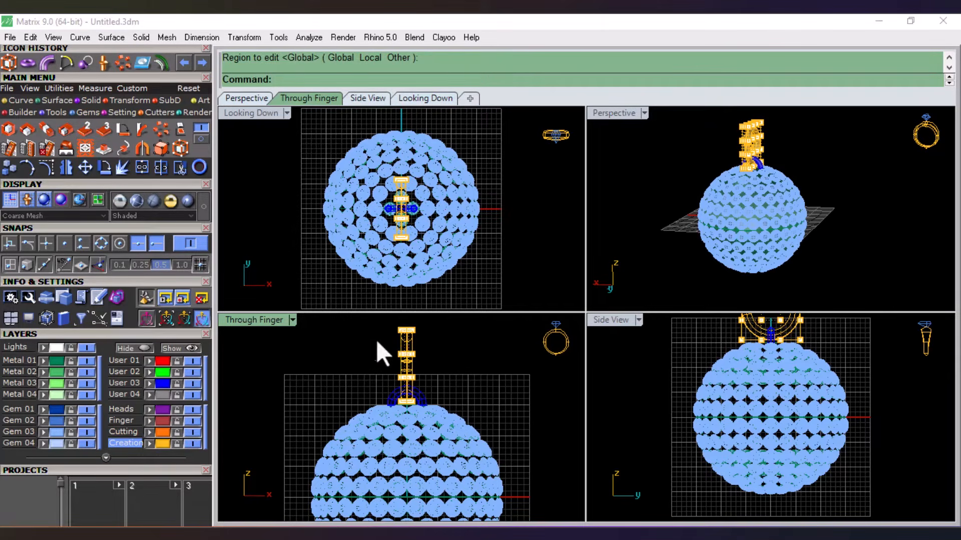
Step: Taper the torus in the Through Finger view by widening the upper cage point rows and slightly narrowing the bottom row
{"action": "left_click_drag", "start_coordinate": [368, 317], "coordinate": [398, 401]}
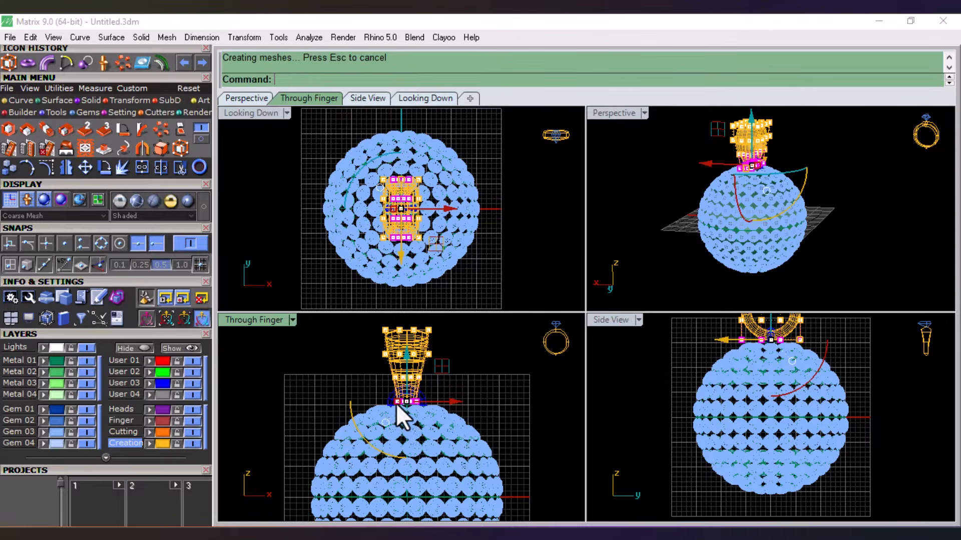
{"action": "scroll", "coordinate": [396, 404], "scroll_direction": "up", "scroll_amount": 2}
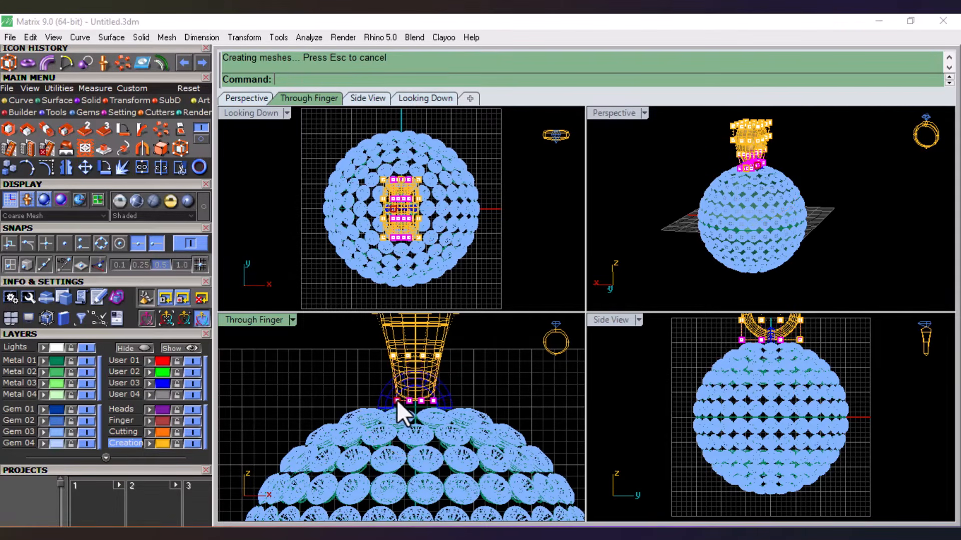
{"action": "left_click_drag", "start_coordinate": [398, 401], "coordinate": [400, 401]}
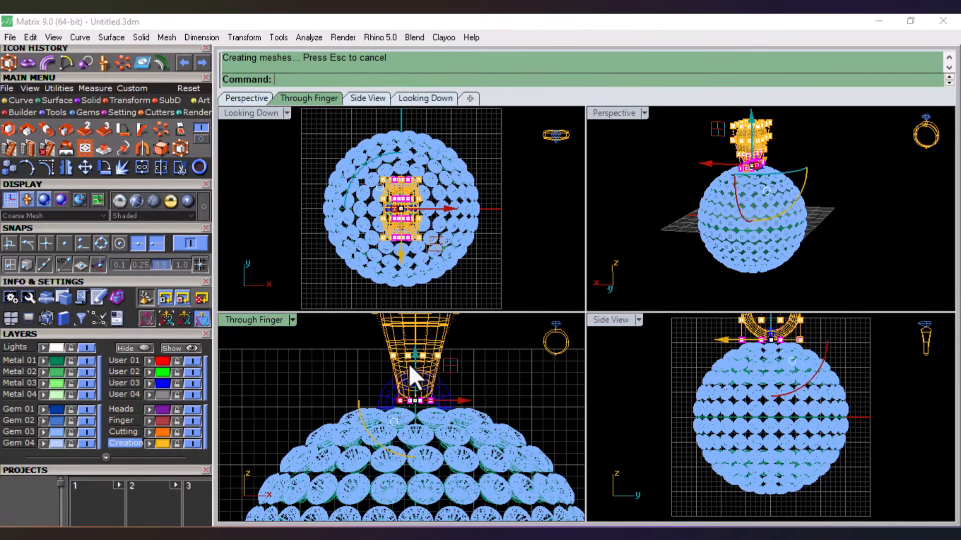
{"action": "scroll", "coordinate": [408, 364], "scroll_direction": "down", "scroll_amount": 2}
{"action": "right_click_drag", "start_coordinate": [416, 362], "coordinate": [420, 379]}
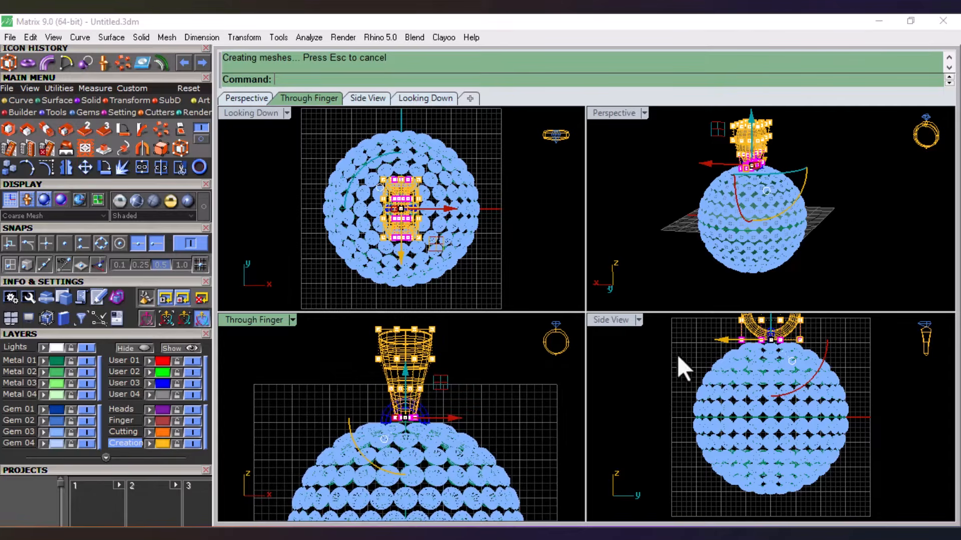
Step: In the Side View, select both outer columns of cage points and scale them inward to turn the ring into a narrow oval
{"action": "right_click_drag", "start_coordinate": [743, 376], "coordinate": [735, 428]}
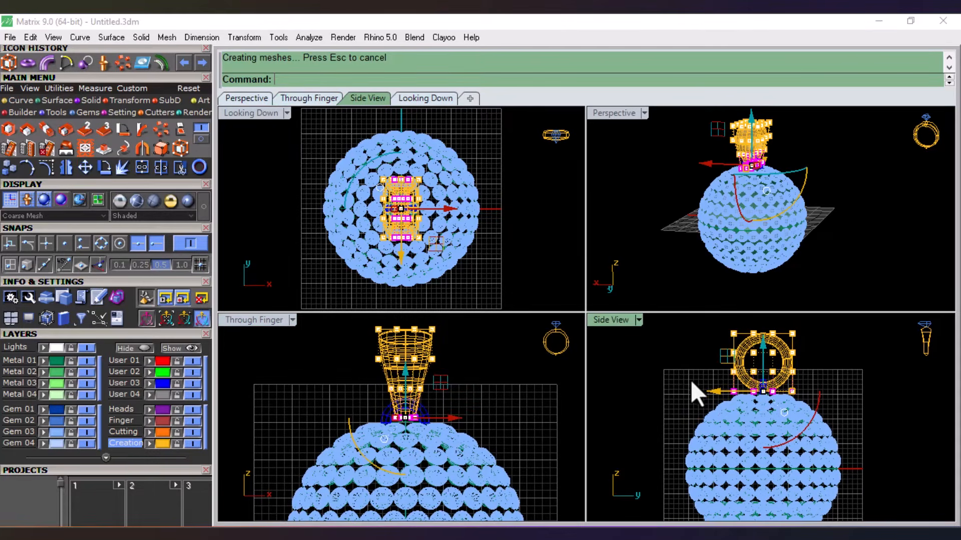
{"action": "left_click", "coordinate": [691, 373]}
{"action": "left_click_drag", "start_coordinate": [702, 317], "coordinate": [742, 403]}
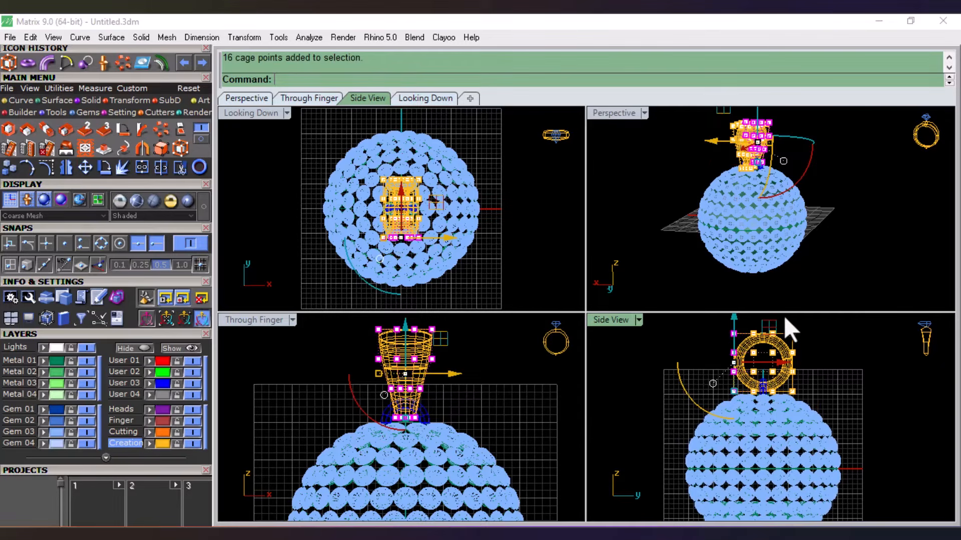
{"action": "left_click_drag", "start_coordinate": [783, 310], "coordinate": [812, 396]}
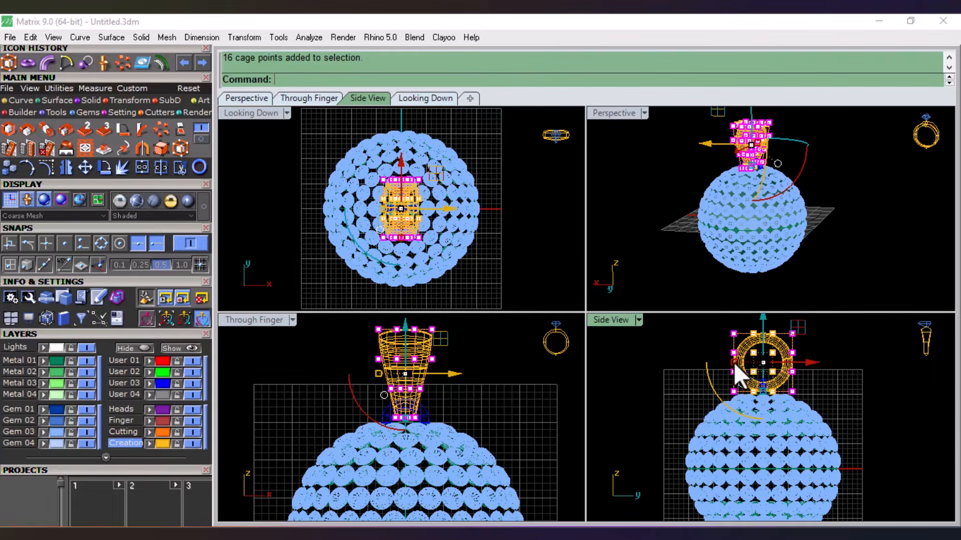
{"action": "left_click_drag", "start_coordinate": [734, 363], "coordinate": [746, 370]}
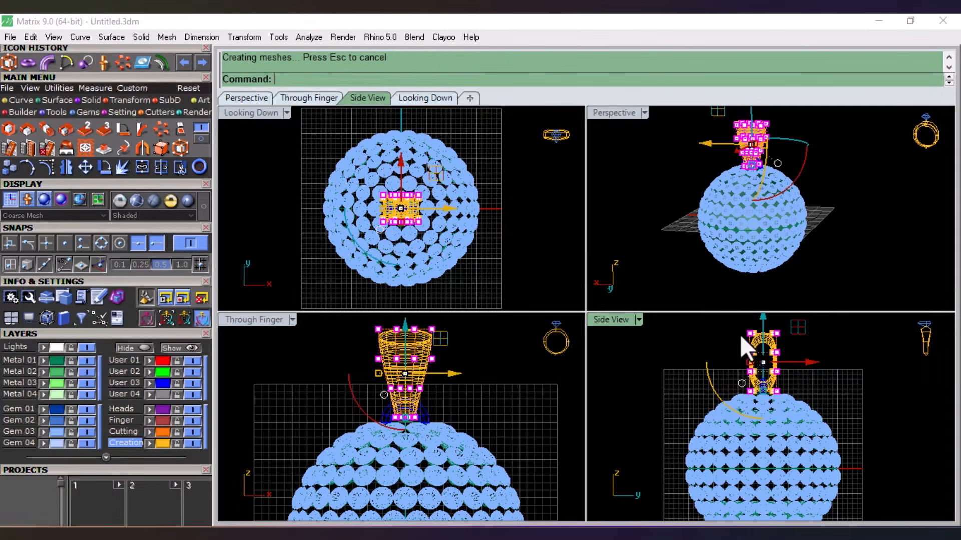
{"action": "right_click_drag", "start_coordinate": [843, 245], "coordinate": [794, 225]}
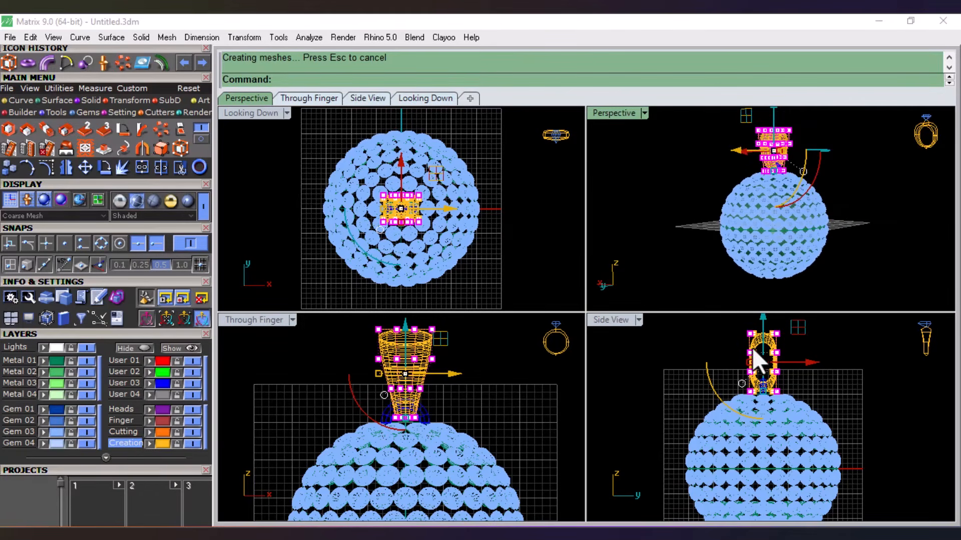
Step: Shape the ring into a teardrop in the Side View, widening the upper cage rows and pinching only the bottom row together
{"action": "left_click", "coordinate": [729, 323]}
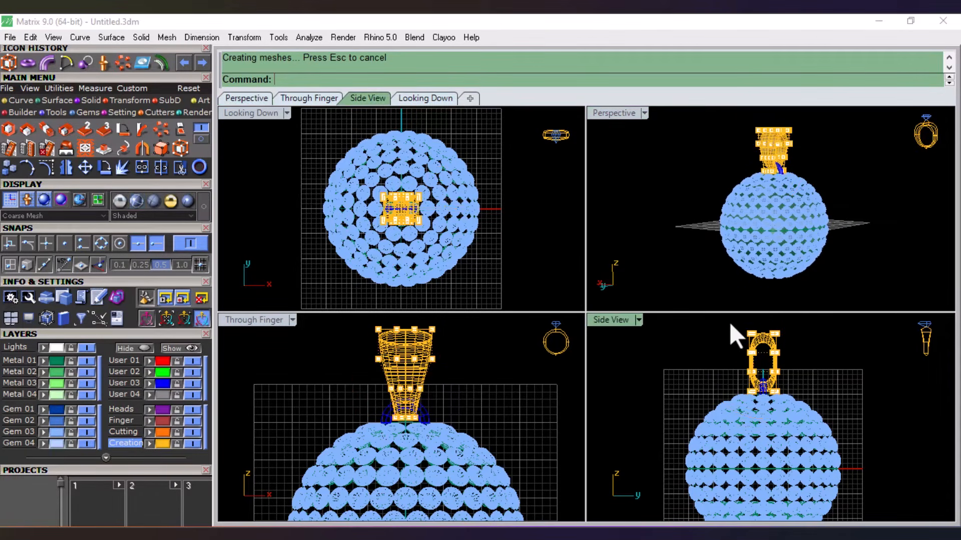
{"action": "left_click_drag", "start_coordinate": [729, 322], "coordinate": [791, 397]}
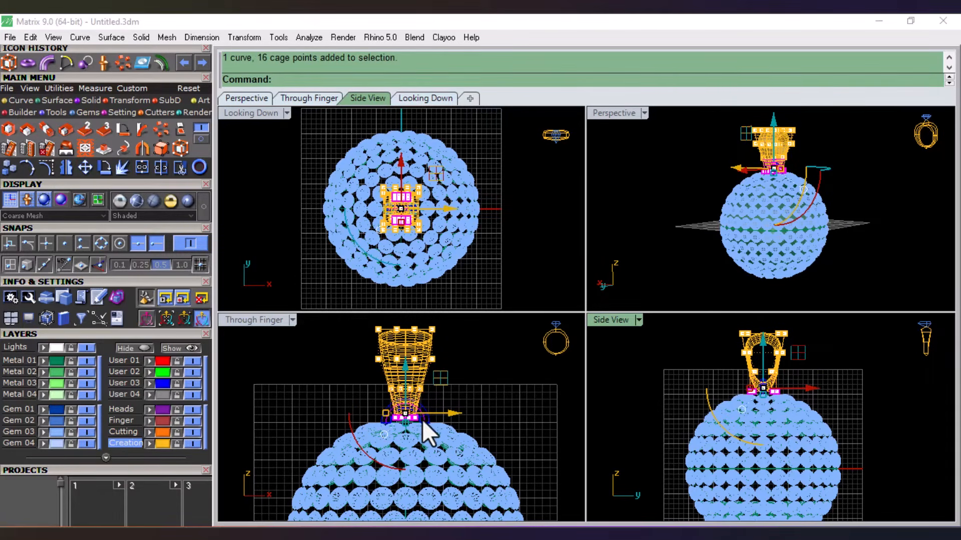
{"action": "left_click", "coordinate": [416, 407], "text": "ctrl"}
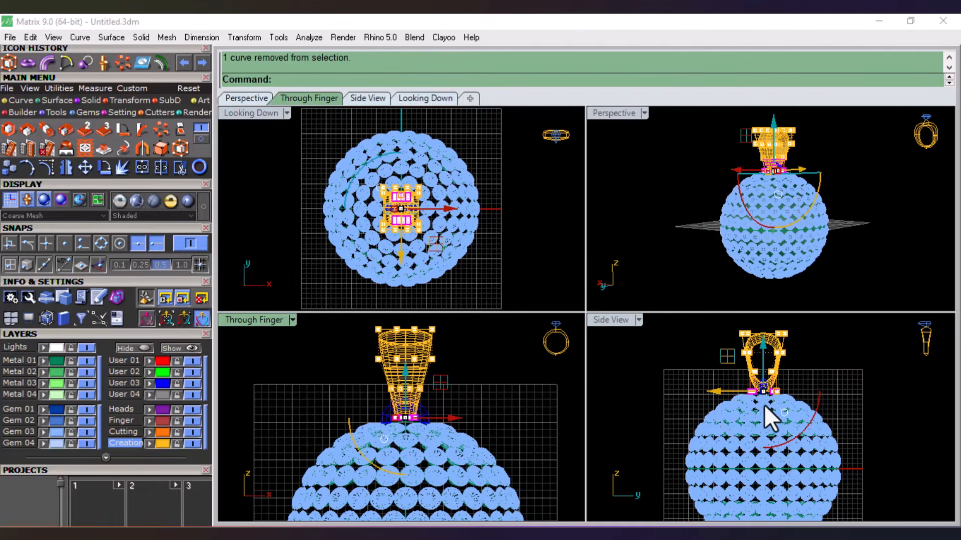
{"action": "left_click_drag", "start_coordinate": [749, 391], "coordinate": [758, 394]}
{"action": "key", "text": "ctrl+z"}
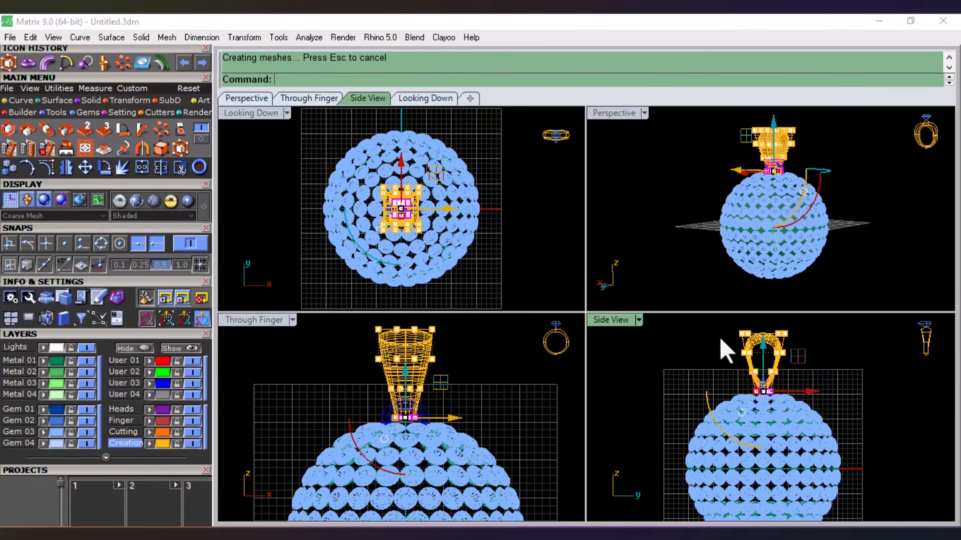
Step: Select the second-lowest row of cage points in the Through Finger view and adjust its width
{"action": "right_click_drag", "start_coordinate": [883, 245], "coordinate": [851, 250]}
{"action": "right_click_drag", "start_coordinate": [758, 197], "coordinate": [811, 181]}
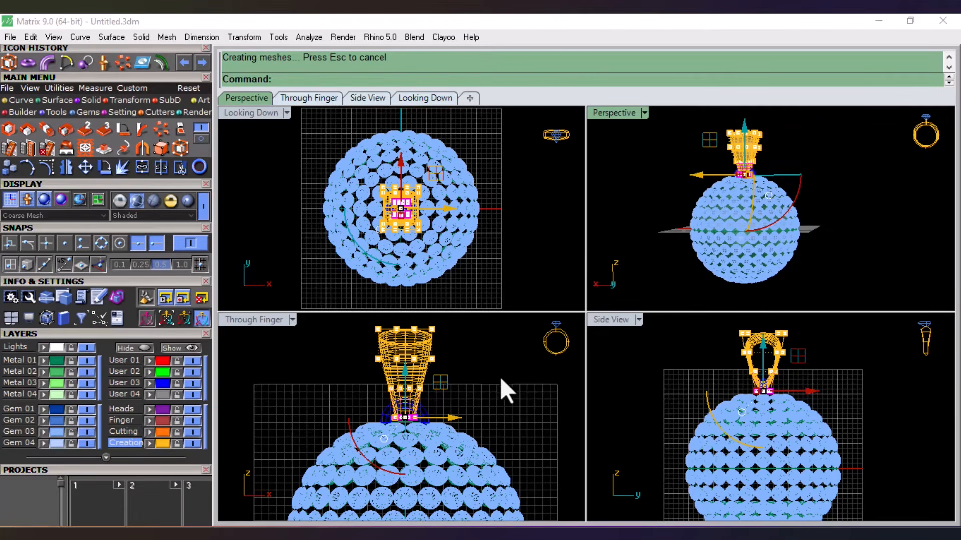
{"action": "left_click_drag", "start_coordinate": [370, 385], "coordinate": [390, 388]}
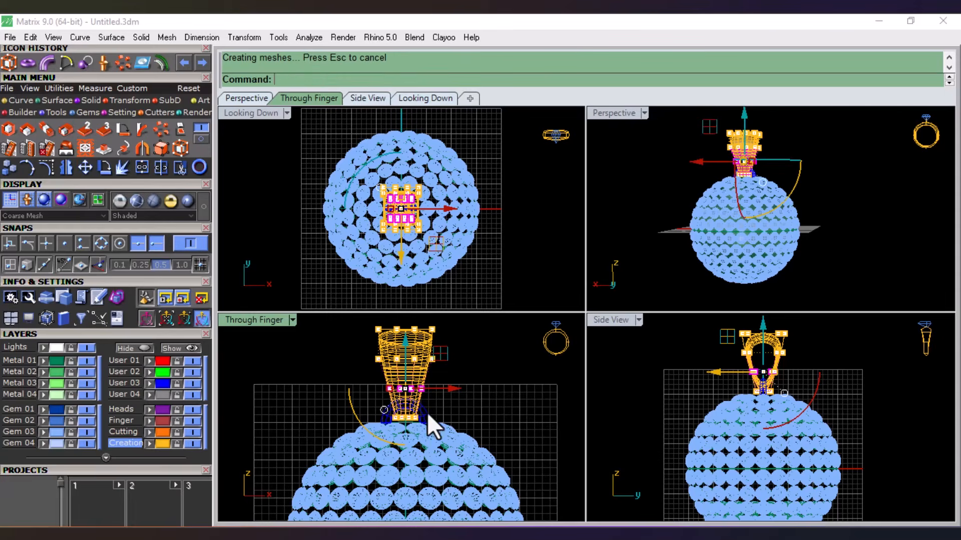
{"action": "right_click_drag", "start_coordinate": [734, 242], "coordinate": [757, 220]}
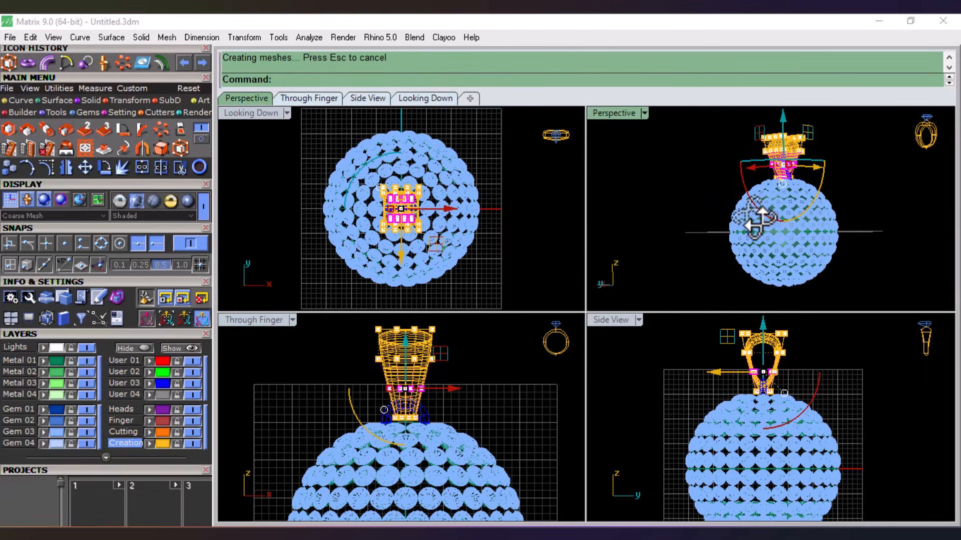
Step: Finish the cage editing and delete the control cage around the teardrop bail
{"action": "right_click", "coordinate": [665, 354]}
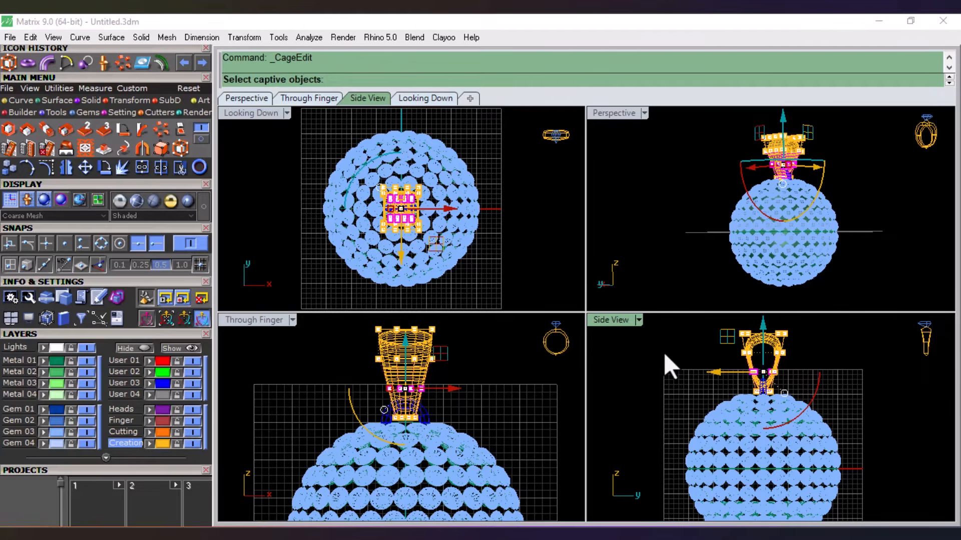
{"action": "key", "text": "Escape"}
{"action": "key", "text": "Escape"}
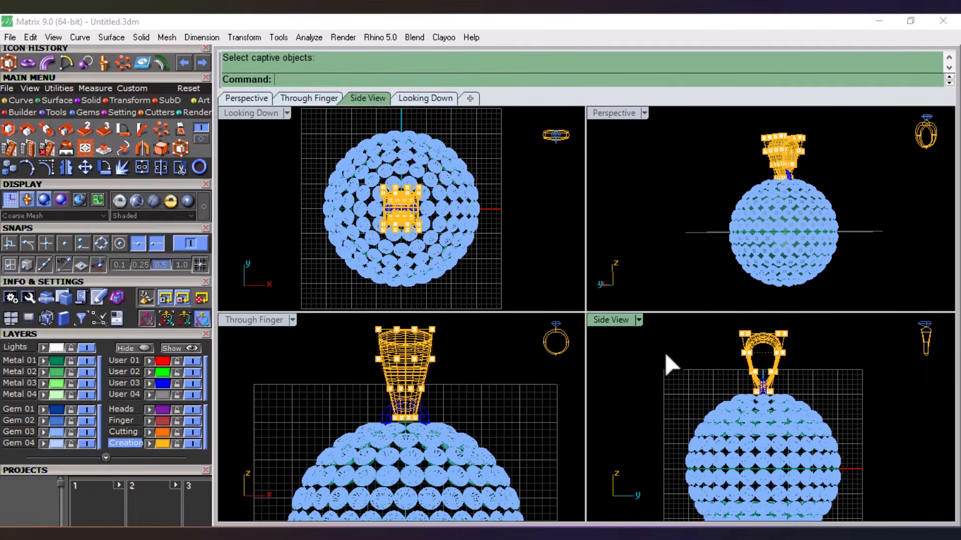
{"action": "left_click", "coordinate": [782, 337]}
{"action": "key", "text": "Delete"}
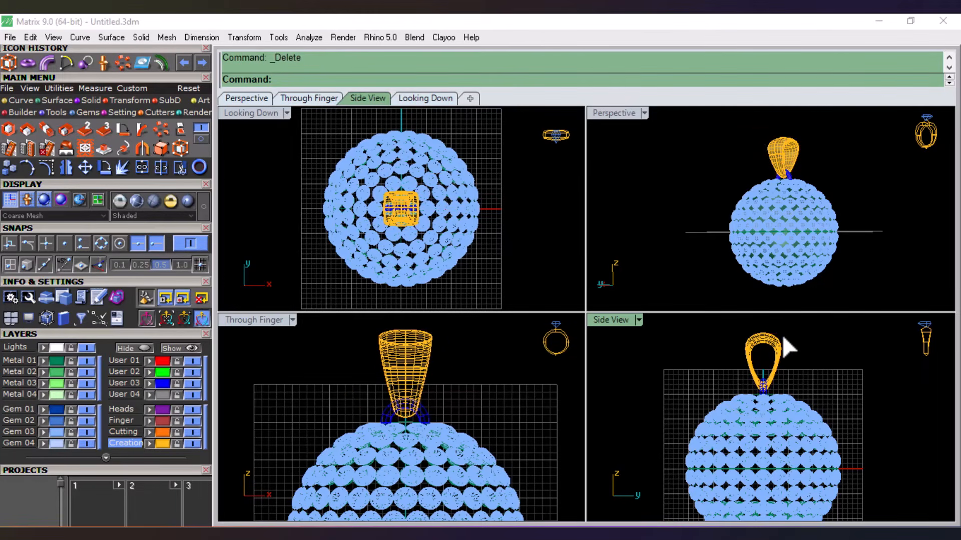
{"action": "right_click_drag", "start_coordinate": [824, 157], "coordinate": [815, 160]}
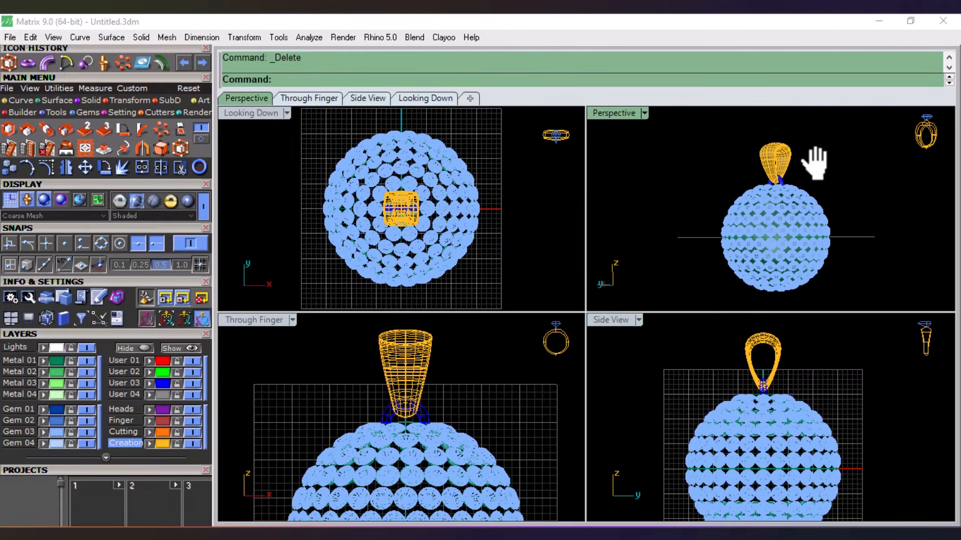
Step: Scale the bail down uniformly and lower it so its narrow end hooks through the blue loop on the sphere
{"action": "left_click", "coordinate": [759, 157]}
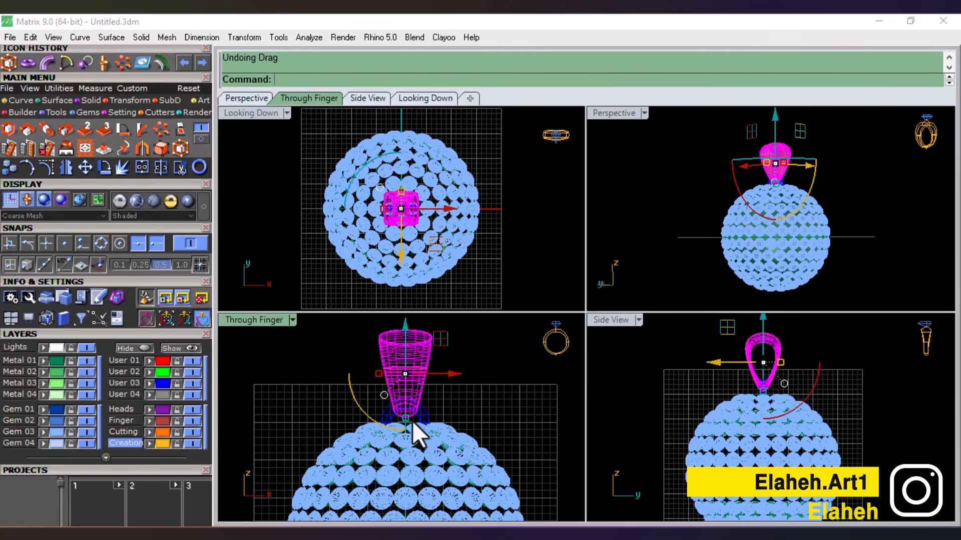
{"action": "left_click_drag", "start_coordinate": [407, 419], "coordinate": [407, 414]}
{"action": "key", "text": "ctrl+z"}
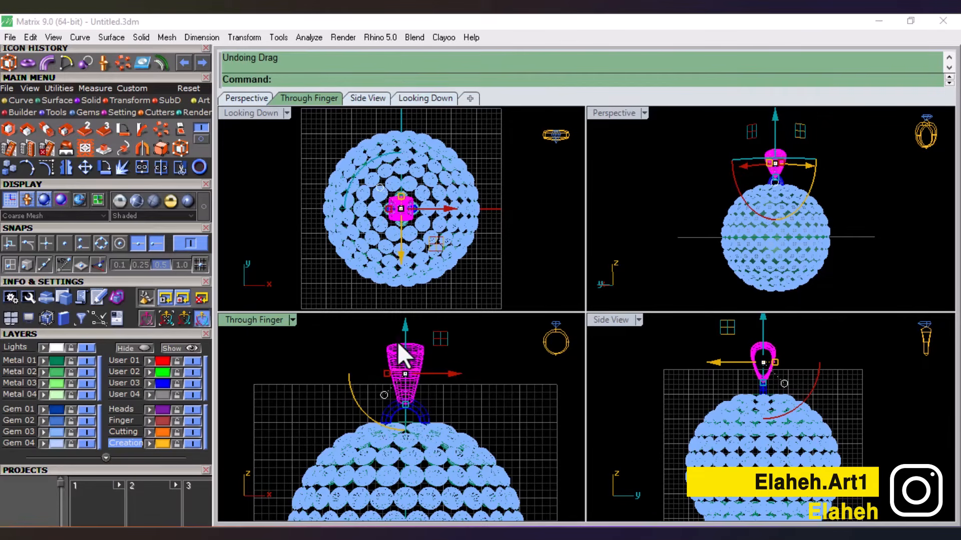
{"action": "left_click_drag", "start_coordinate": [406, 342], "coordinate": [414, 350]}
{"action": "right_click_drag", "start_coordinate": [832, 204], "coordinate": [822, 171]}
{"action": "left_click", "coordinate": [682, 175]}
{"action": "right_click_drag", "start_coordinate": [736, 175], "coordinate": [760, 196]}
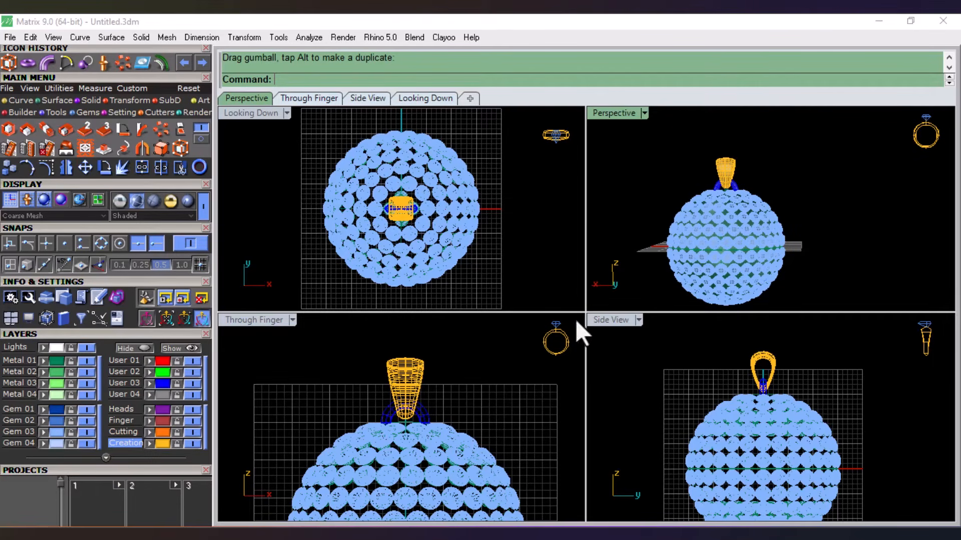
Step: Reset the viewports, maximise the Perspective view and frame the whole pendant from a slightly raised angle
{"action": "right_click_drag", "start_coordinate": [837, 262], "coordinate": [755, 290]}
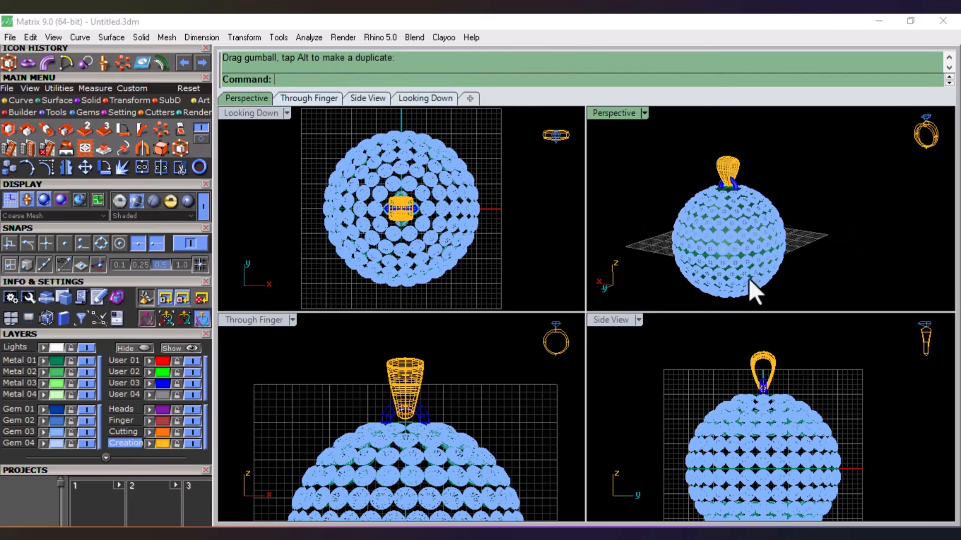
{"action": "left_click", "coordinate": [188, 86]}
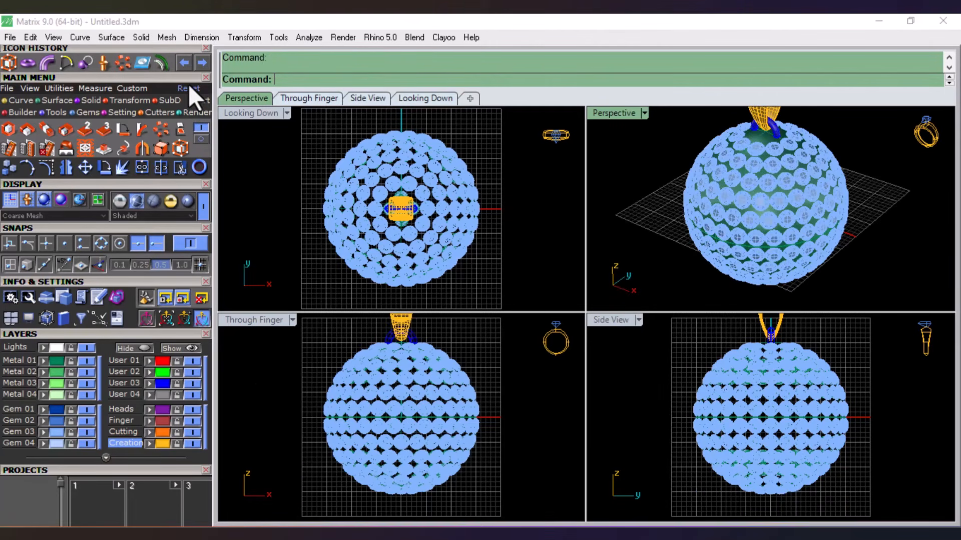
{"action": "double_click", "coordinate": [613, 113]}
{"action": "scroll", "coordinate": [559, 219], "scroll_direction": "down", "scroll_amount": 3}
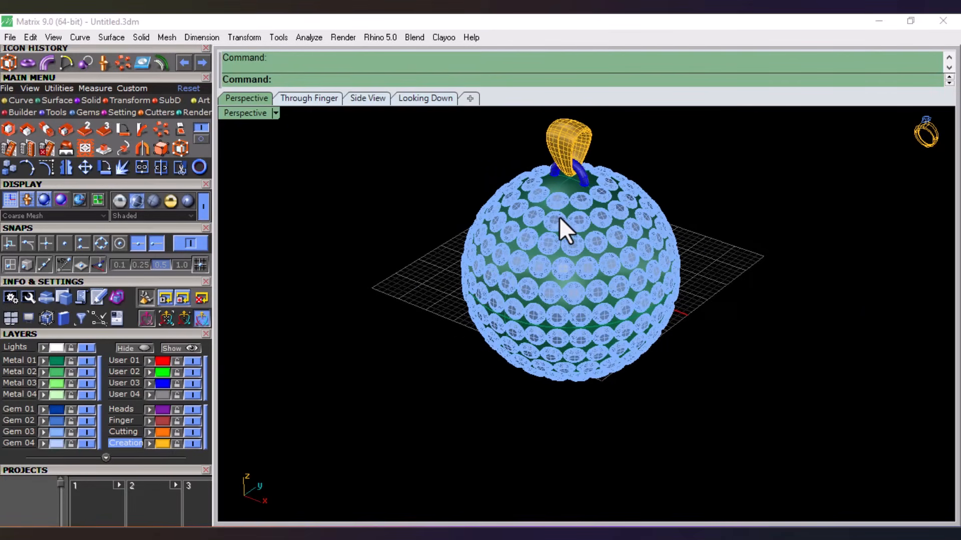
{"action": "right_click_drag", "start_coordinate": [558, 247], "coordinate": [577, 210]}
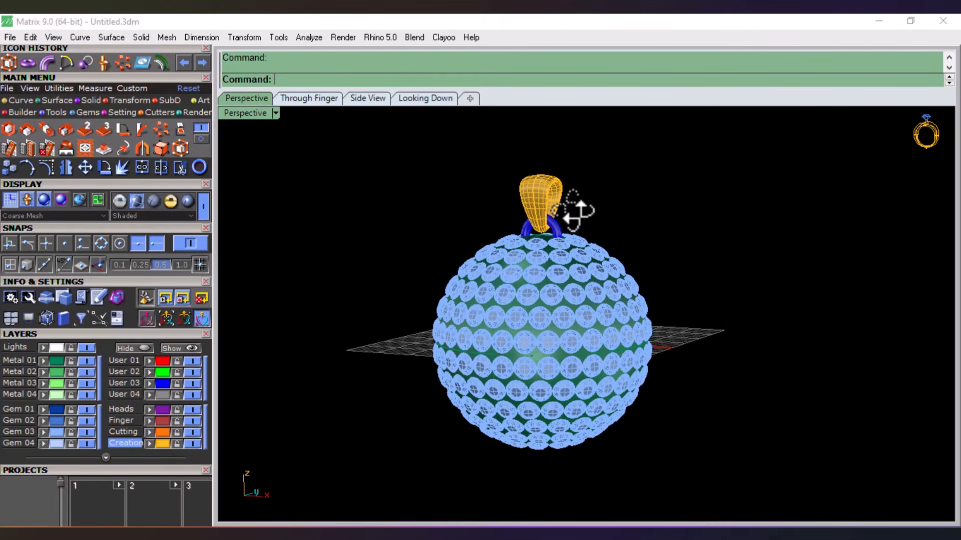
Step: Open the V-Ray render settings and recentre the pendant in the Perspective view
{"action": "left_click", "coordinate": [191, 111]}
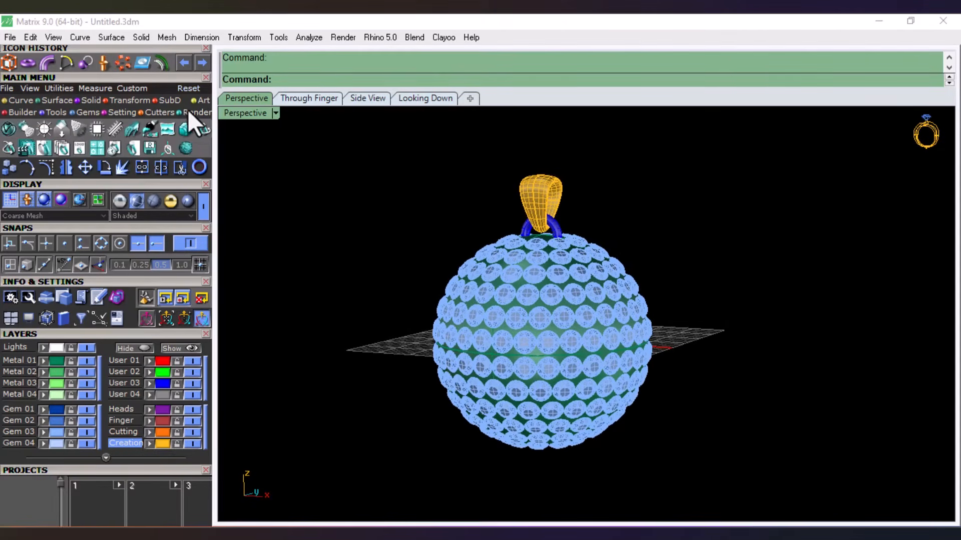
{"action": "left_click", "coordinate": [9, 129]}
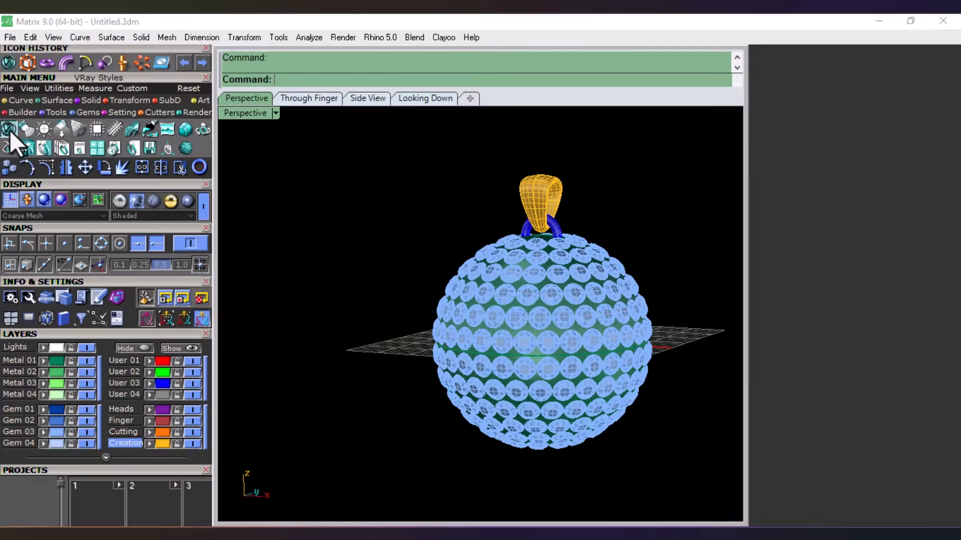
{"action": "right_click_drag", "start_coordinate": [307, 296], "coordinate": [366, 272], "text": "shift"}
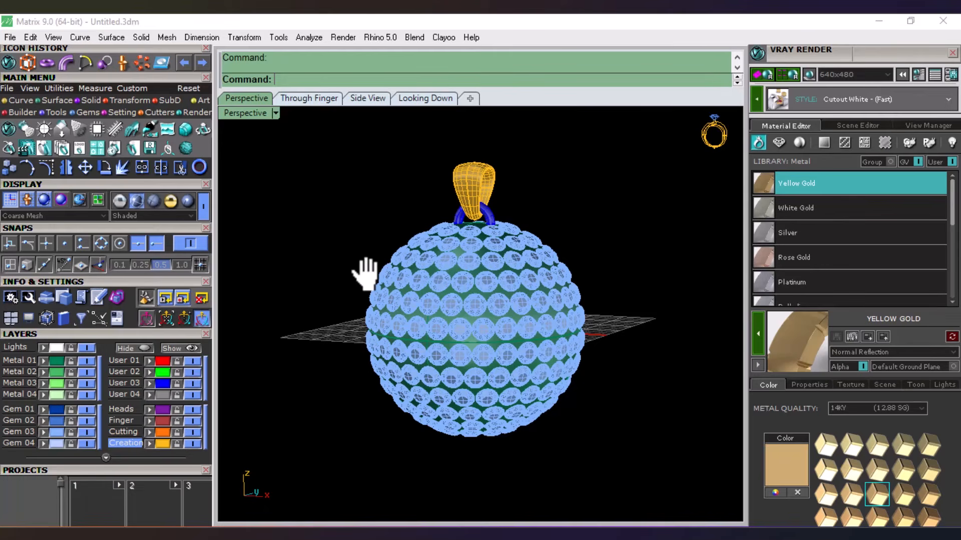
Step: Assign the White Gold metal material, with a lighter neutral colour swatch, to the sphere's objects on the Metal 01 layer
{"action": "left_click", "coordinate": [20, 361]}
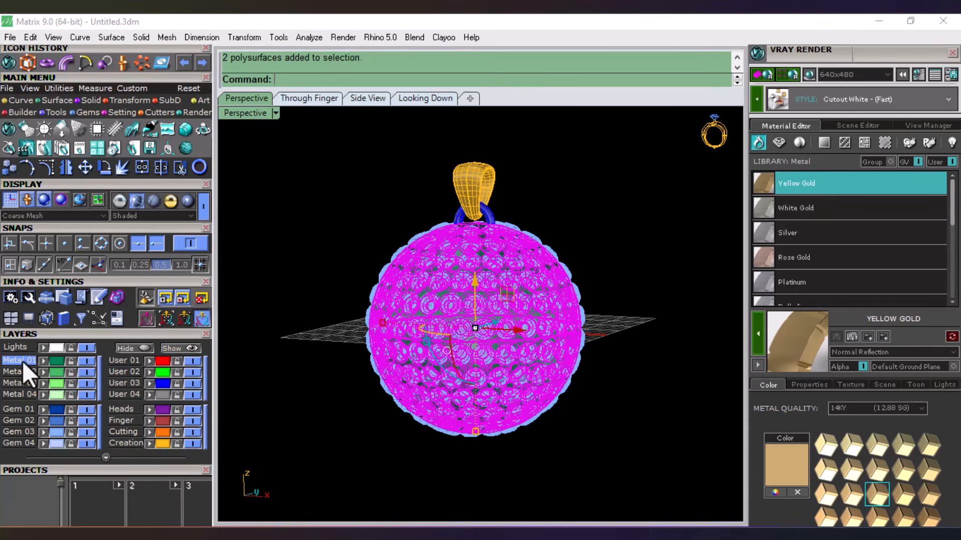
{"action": "left_click", "coordinate": [843, 210]}
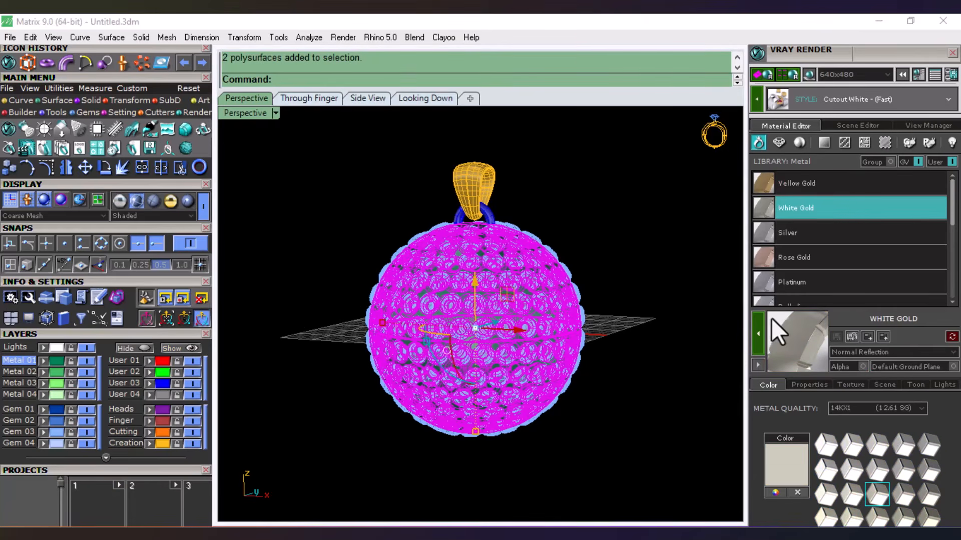
{"action": "left_click", "coordinate": [877, 471]}
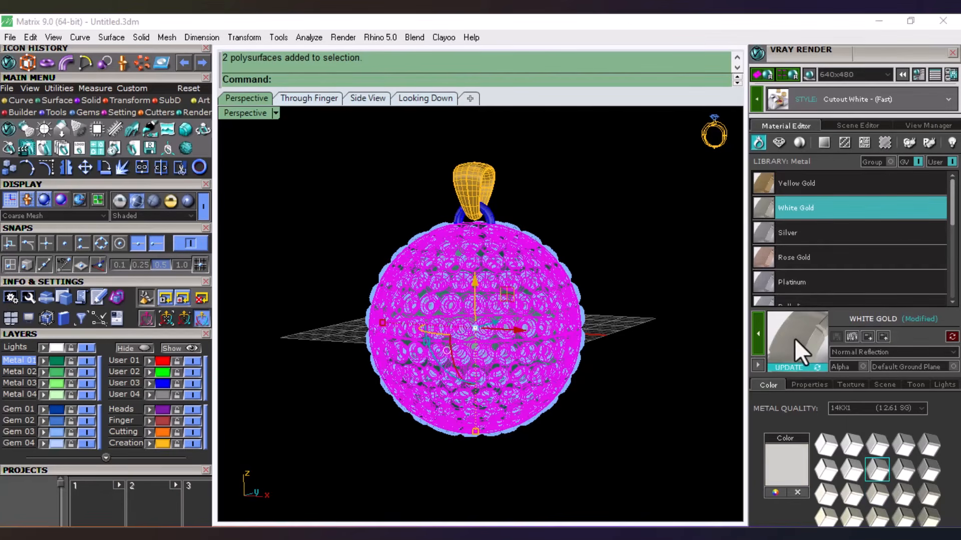
{"action": "mouse_move", "coordinate": [794, 339]}
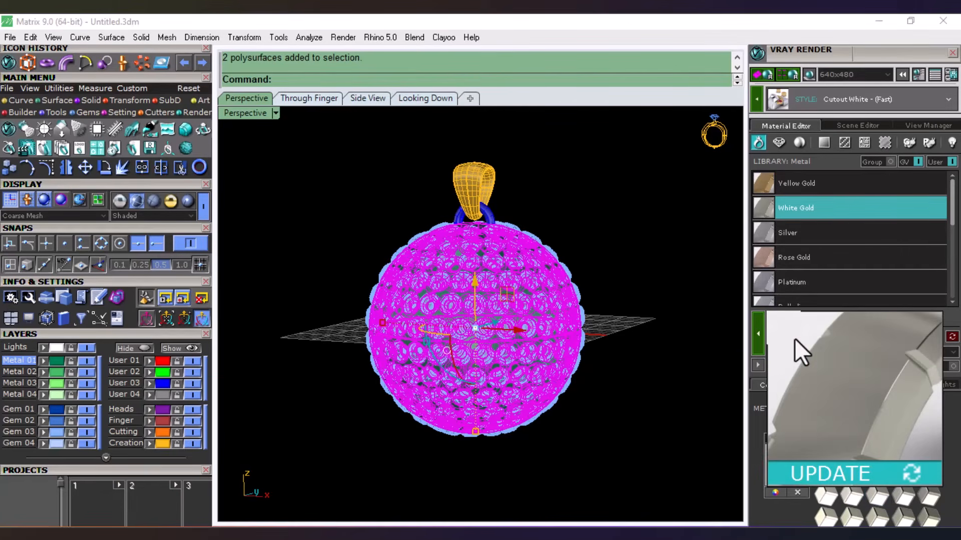
{"action": "left_click", "coordinate": [759, 335]}
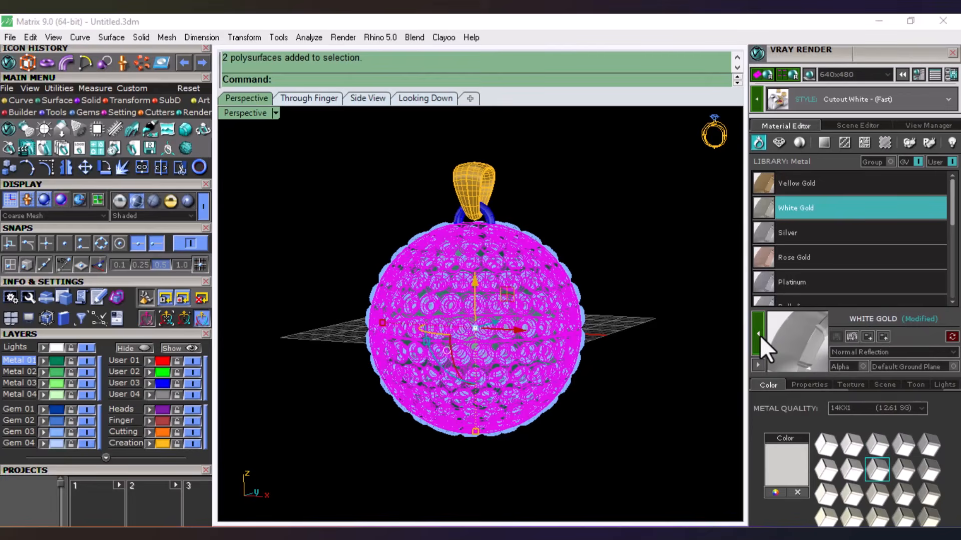
Step: Apply the same modified White Gold material to the bail on the Creation layer and the loop on the User 03 layer
{"action": "left_click", "coordinate": [124, 443]}
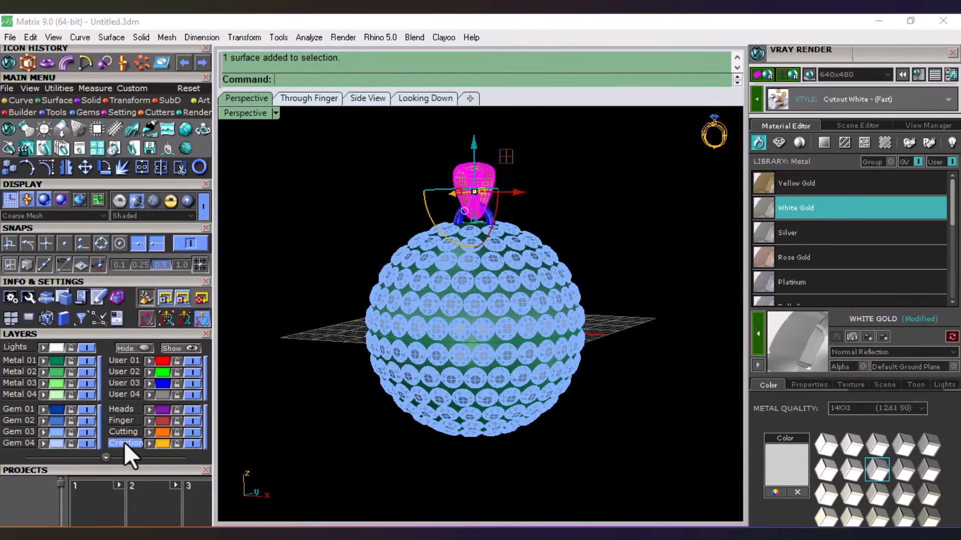
{"action": "left_click", "coordinate": [760, 335]}
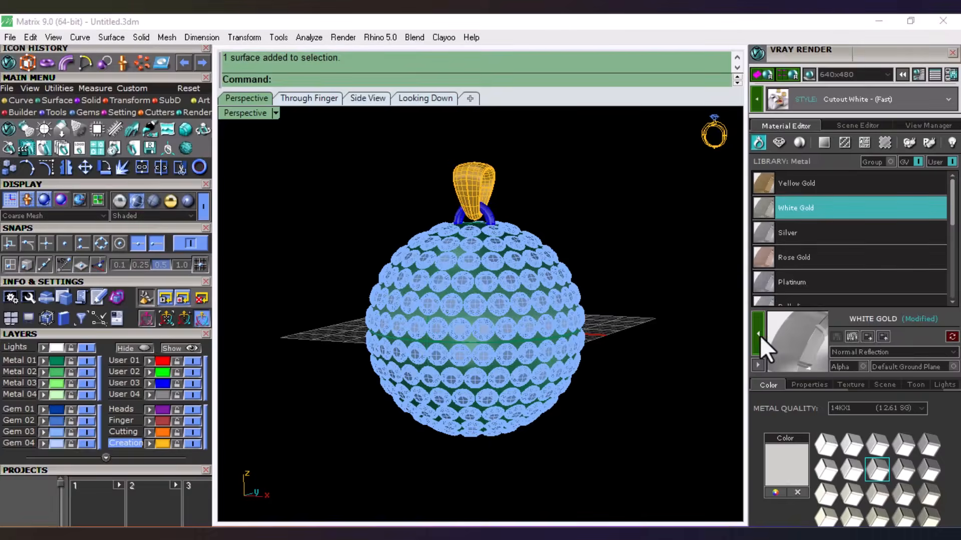
{"action": "left_click", "coordinate": [115, 380]}
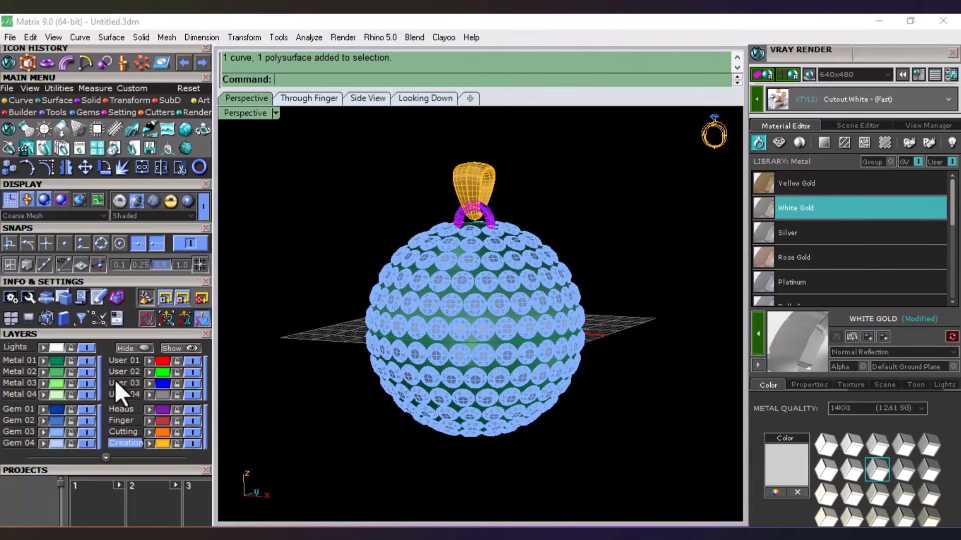
{"action": "left_click", "coordinate": [758, 330]}
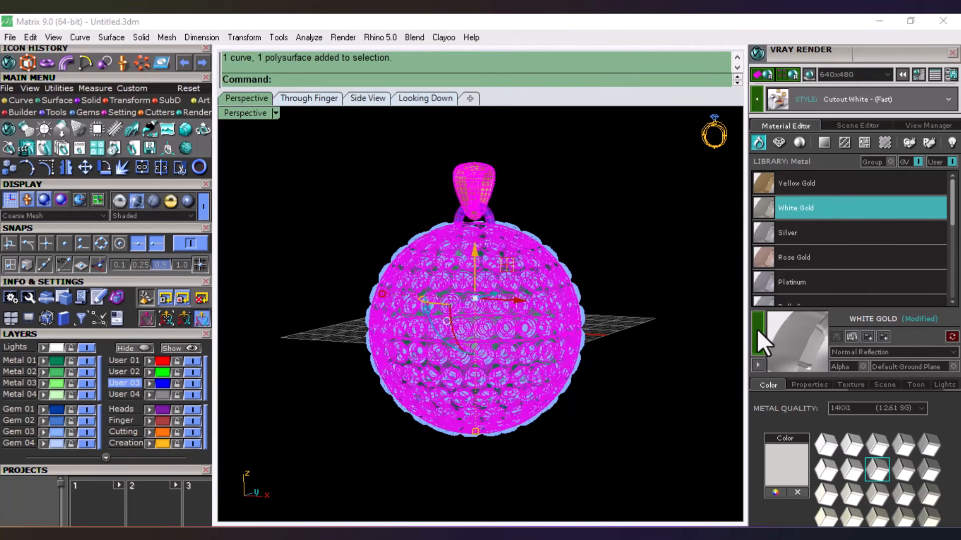
Step: Assign the Diamond material from the gem library to all the stones on the Gem 03 layer
{"action": "left_click", "coordinate": [11, 434]}
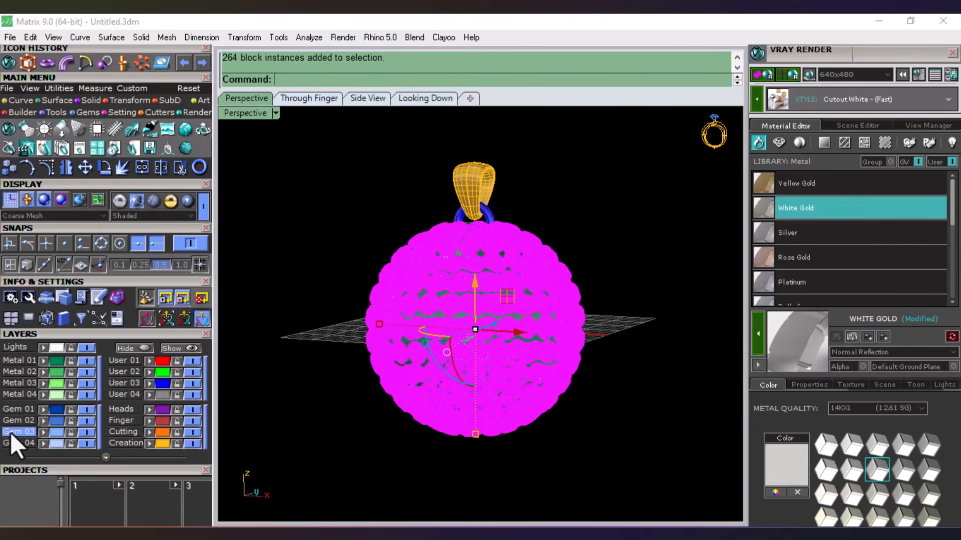
{"action": "left_click", "coordinate": [779, 143]}
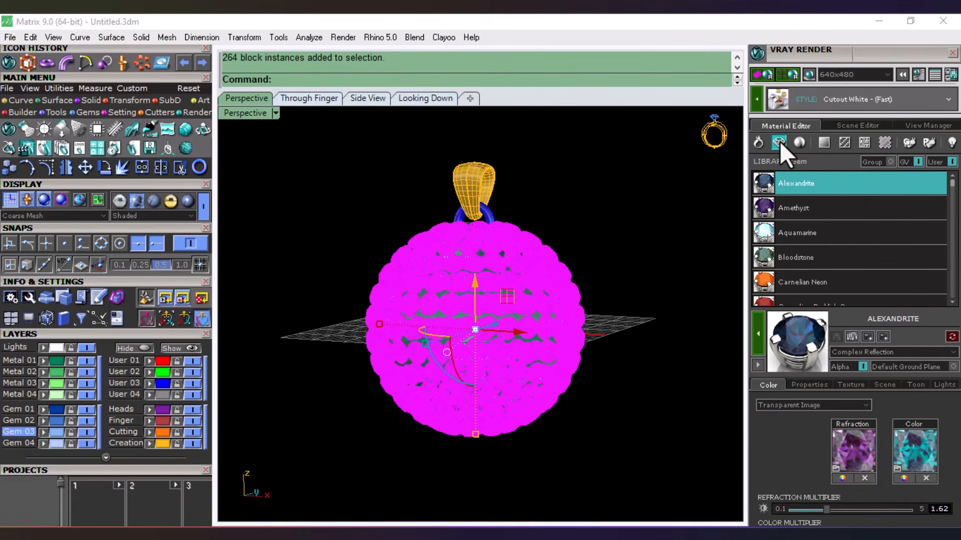
{"action": "scroll", "coordinate": [815, 233], "scroll_direction": "down", "scroll_amount": 4}
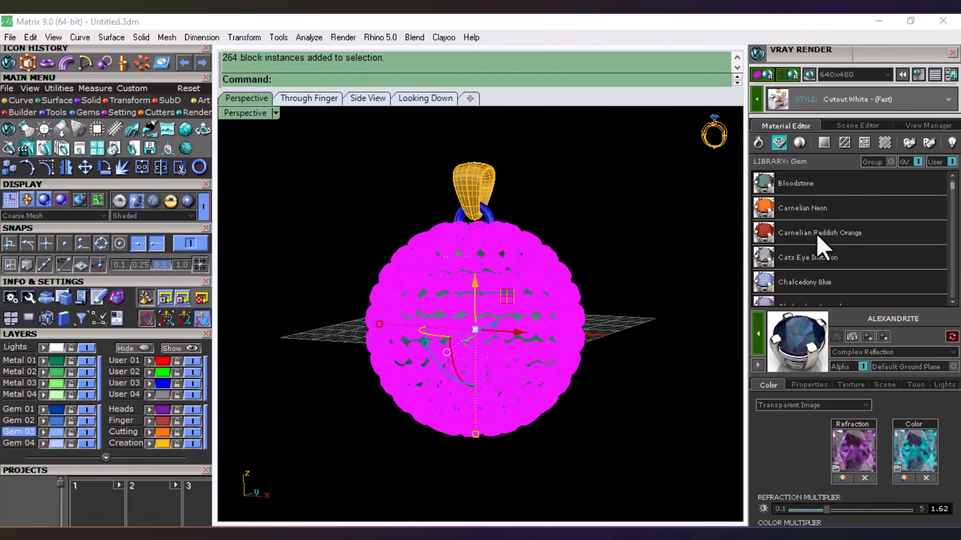
{"action": "scroll", "coordinate": [815, 234], "scroll_direction": "down", "scroll_amount": 5}
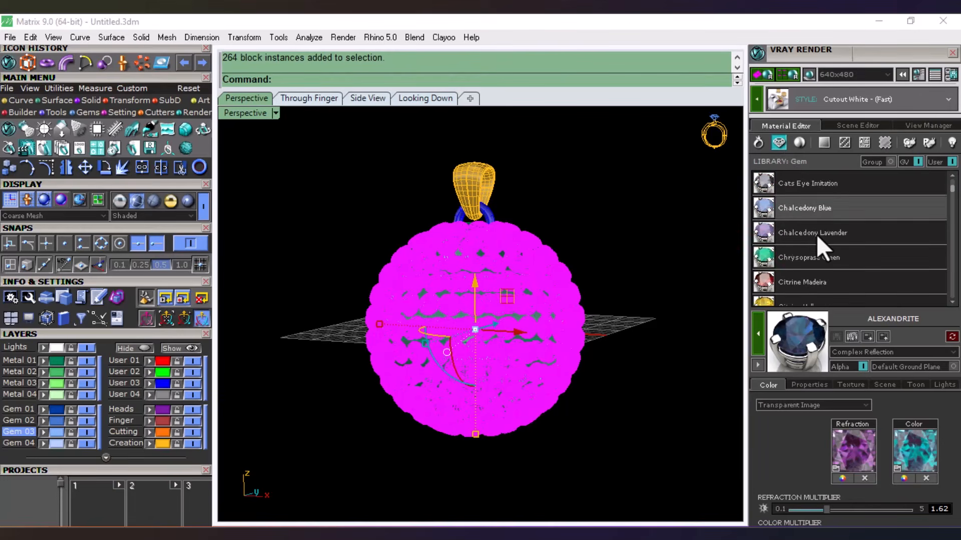
{"action": "scroll", "coordinate": [816, 234], "scroll_direction": "down", "scroll_amount": 8}
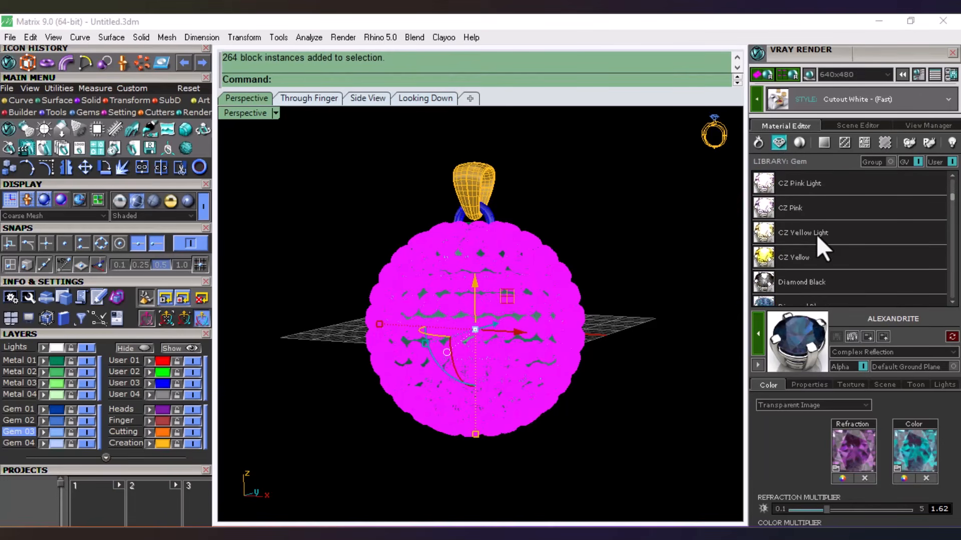
{"action": "scroll", "coordinate": [815, 235], "scroll_direction": "down", "scroll_amount": 9}
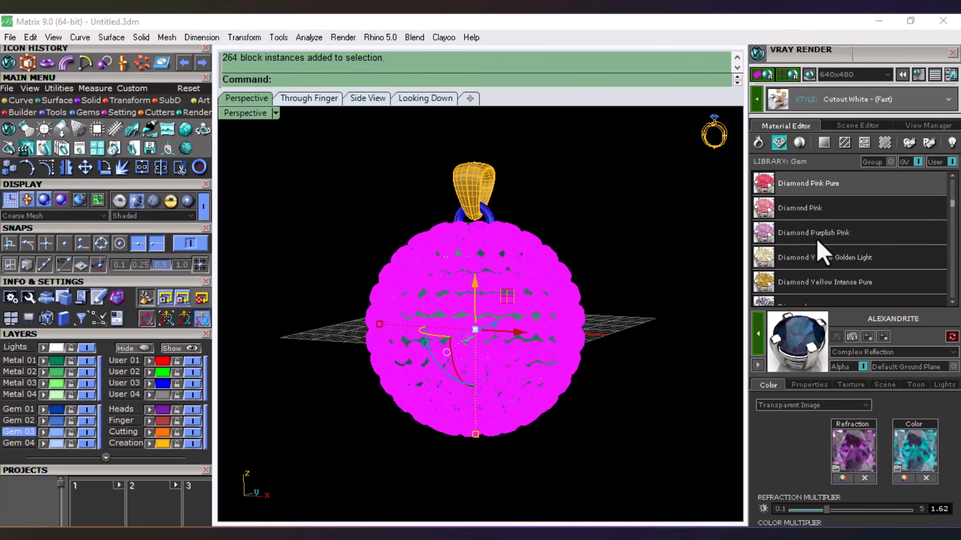
{"action": "left_click", "coordinate": [797, 259]}
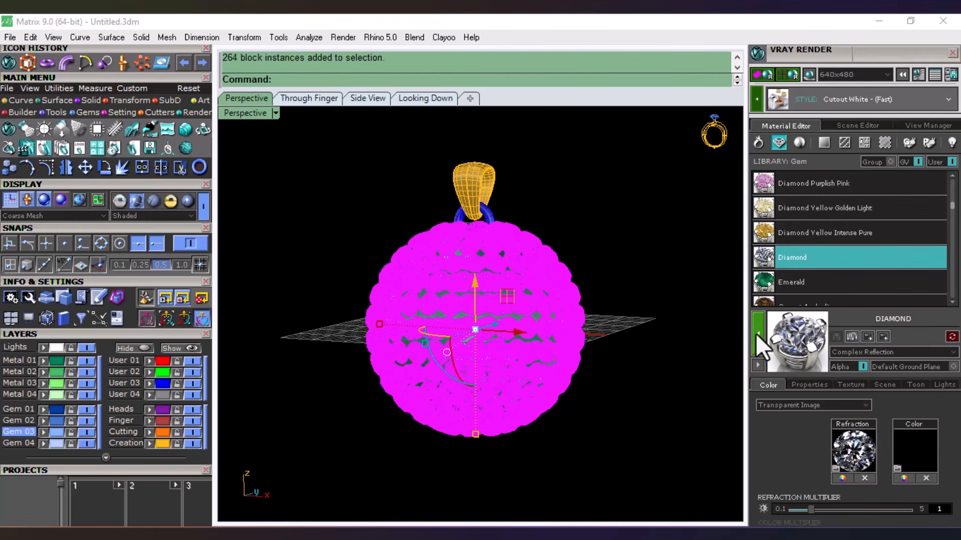
{"action": "left_click", "coordinate": [757, 334]}
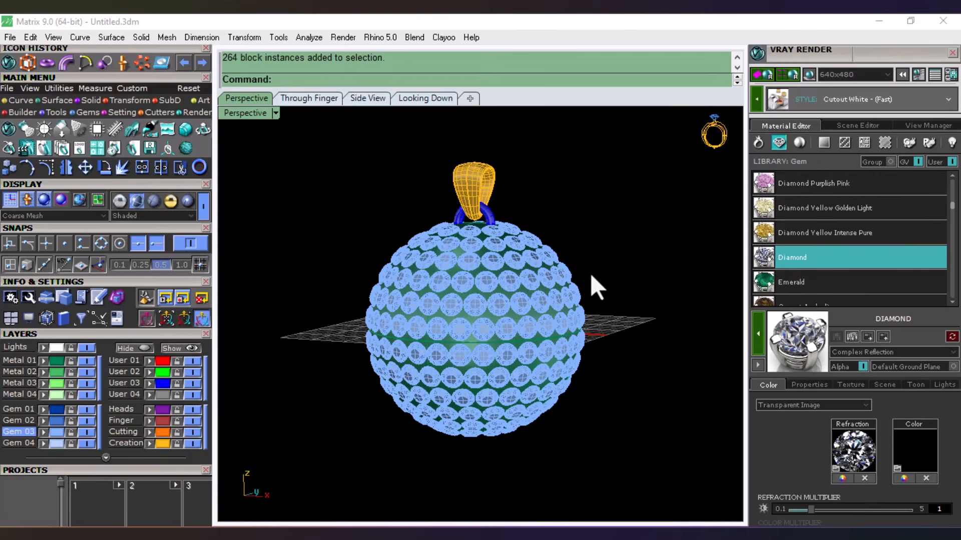
Step: Fine-tune the pendant's framing in the Perspective view and start the V-Ray render at 640x480 in the Cutout White - (Fast) style
{"action": "right_click_drag", "start_coordinate": [592, 275], "coordinate": [589, 280], "text": "shift"}
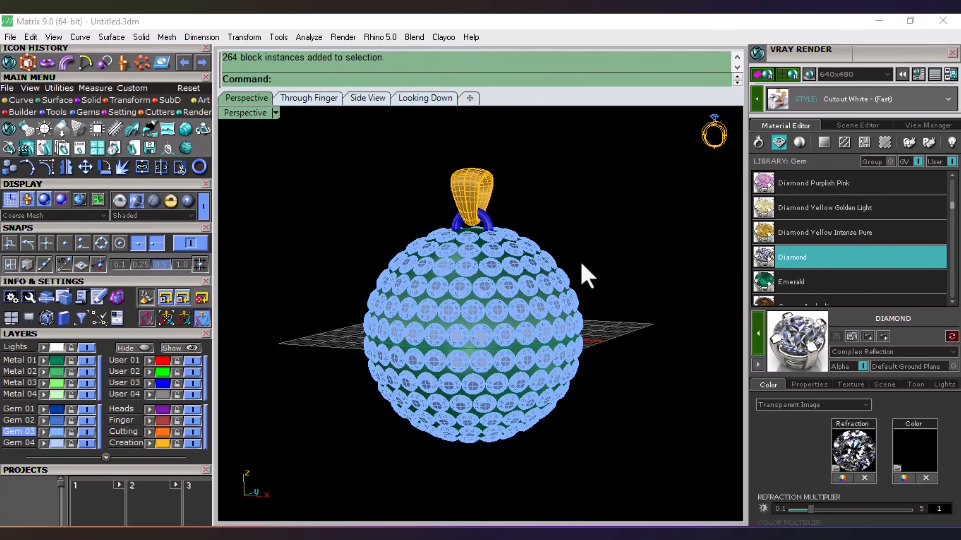
{"action": "left_click", "coordinate": [759, 75]}
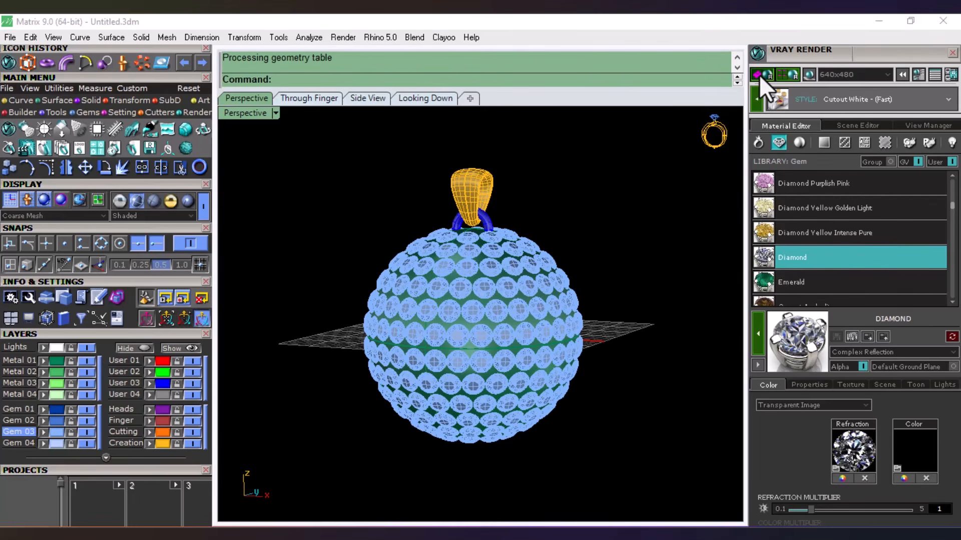